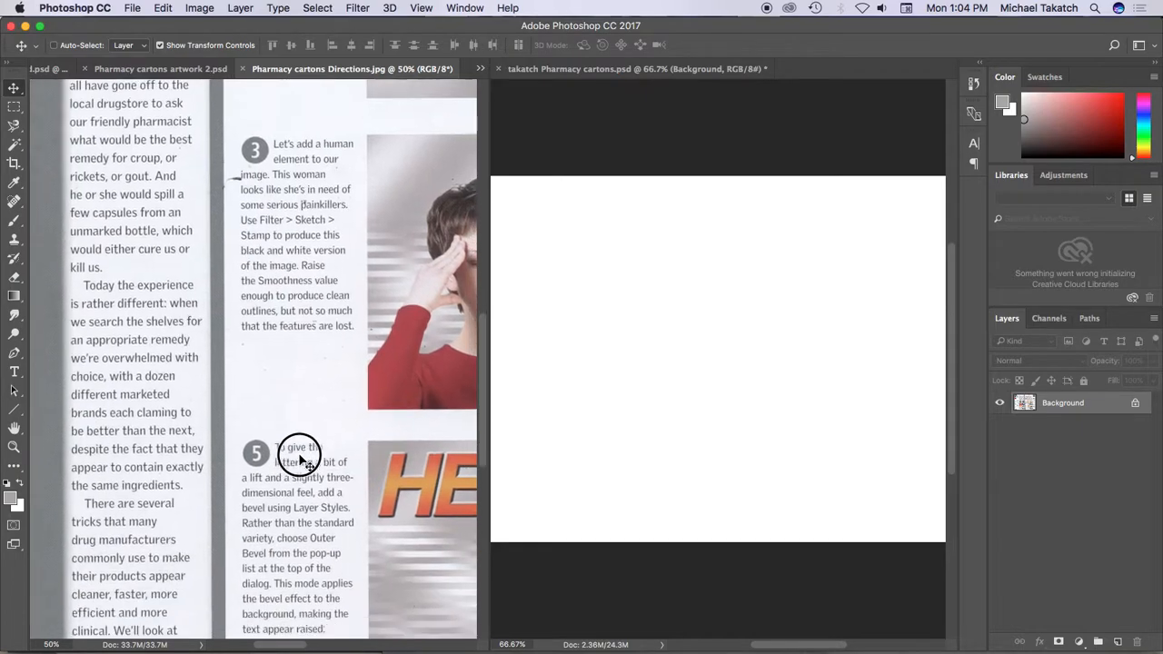
Add a new layer directly above the Background of the carton artwork and fill it with the mid-gray foreground color
drag(387, 160, 218, 532)
drag(303, 340, 293, 388)
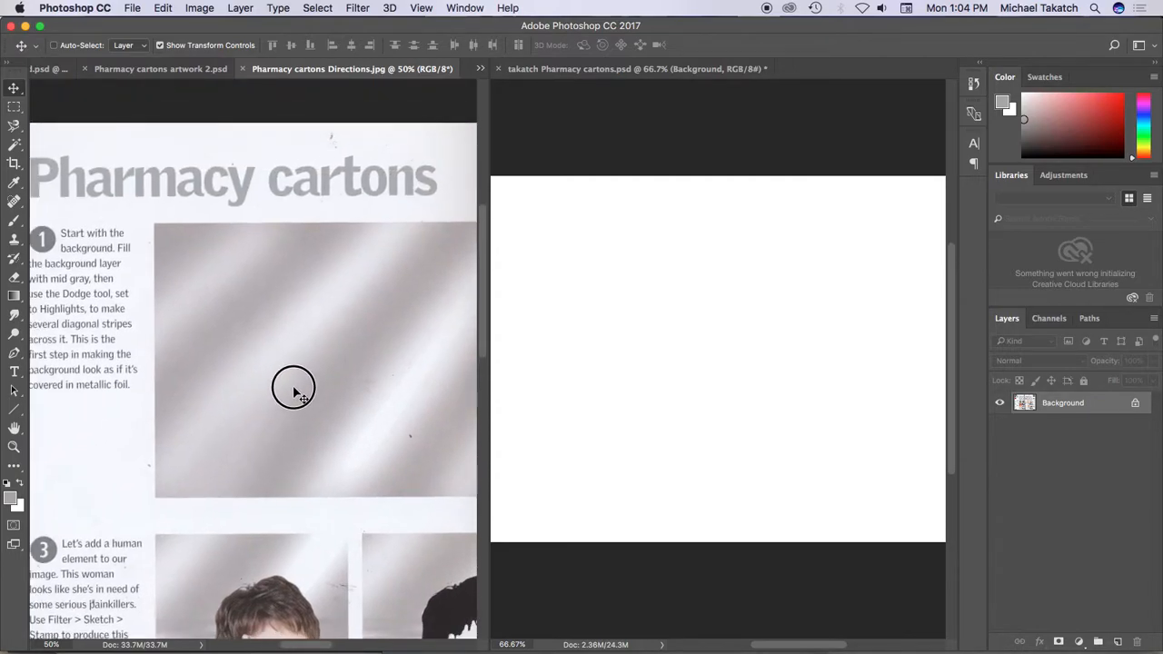
key(super+minus)
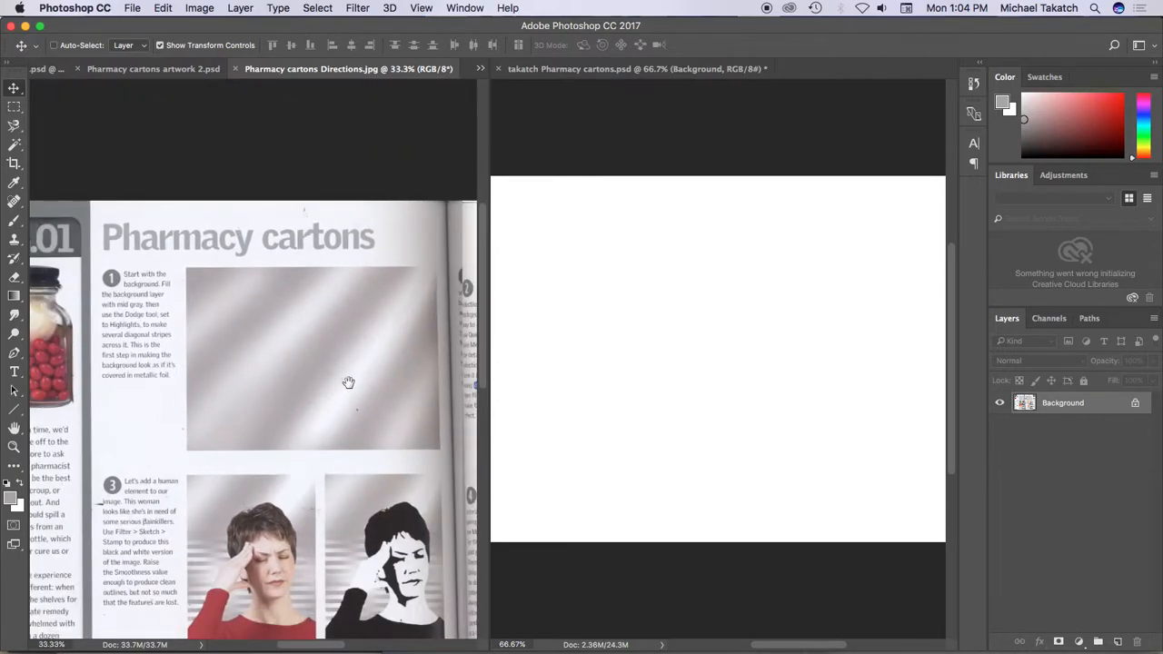
drag(348, 382, 320, 369)
key(super+plus)
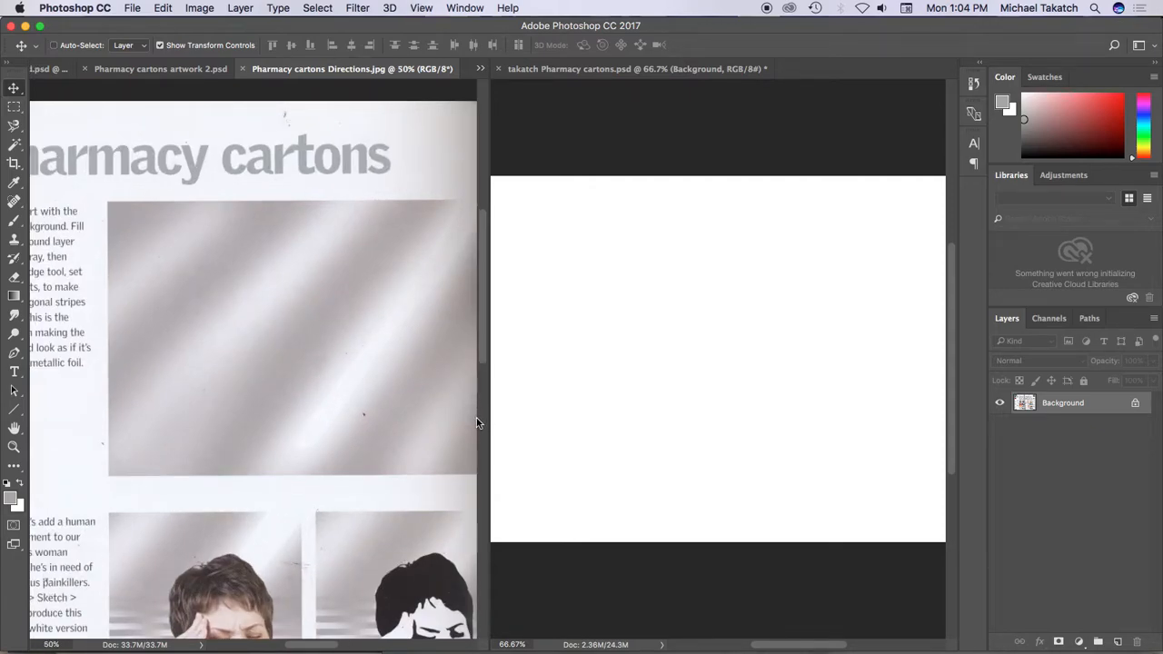
click(768, 436)
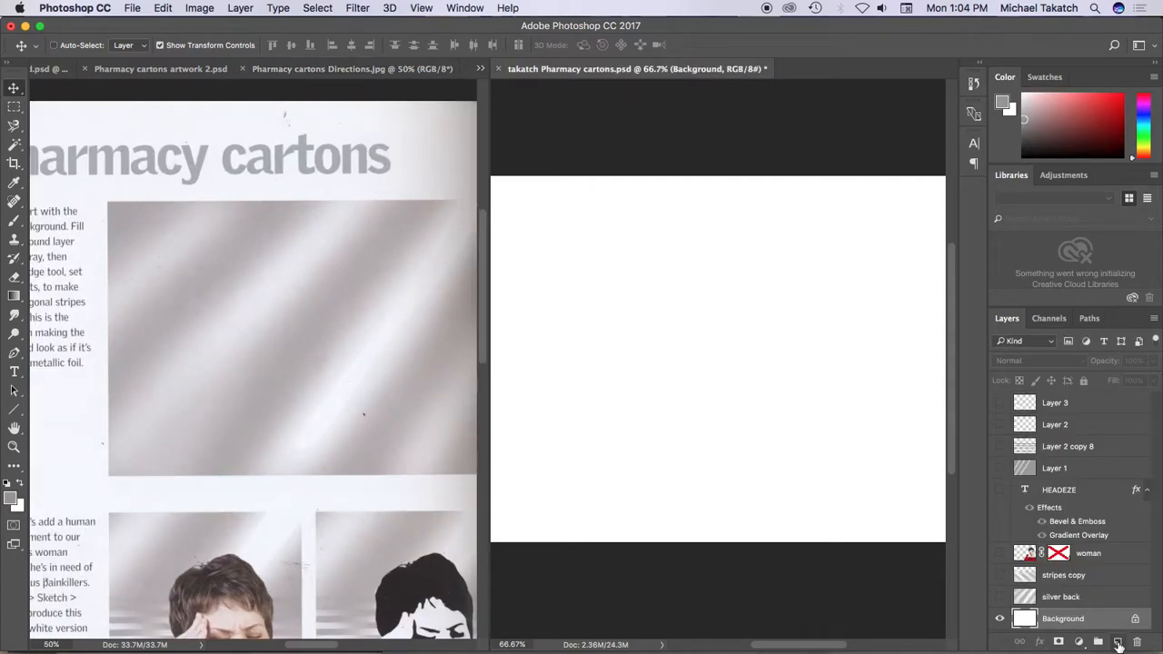
click(1118, 643)
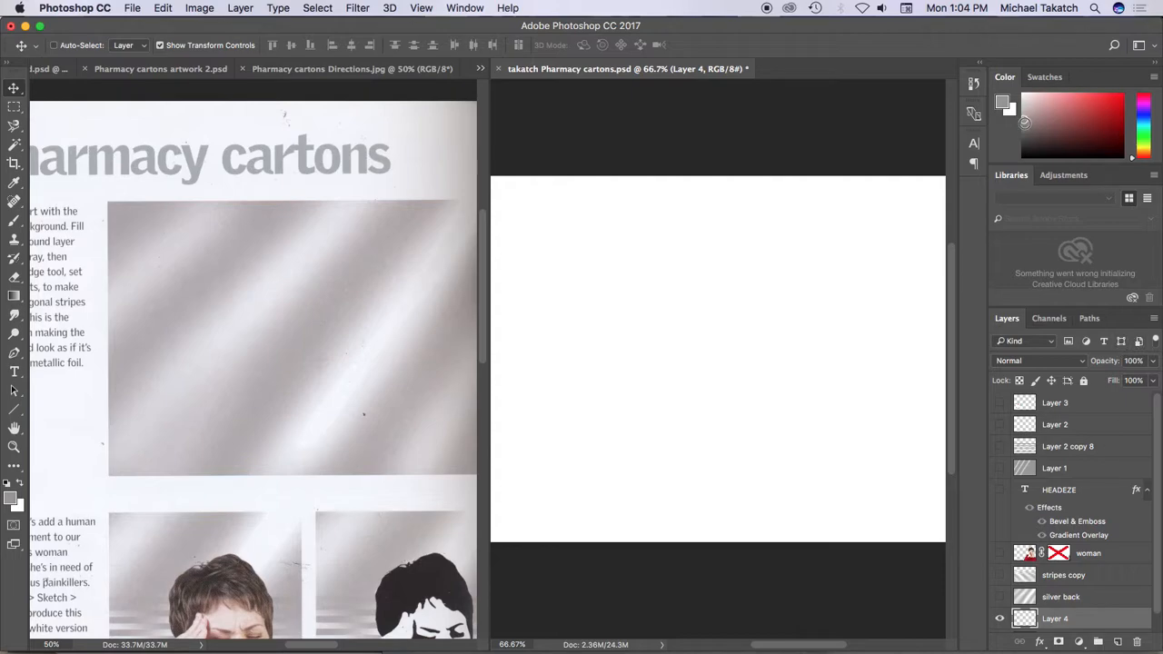
key(alt+BackSpace)
key(super+minus)
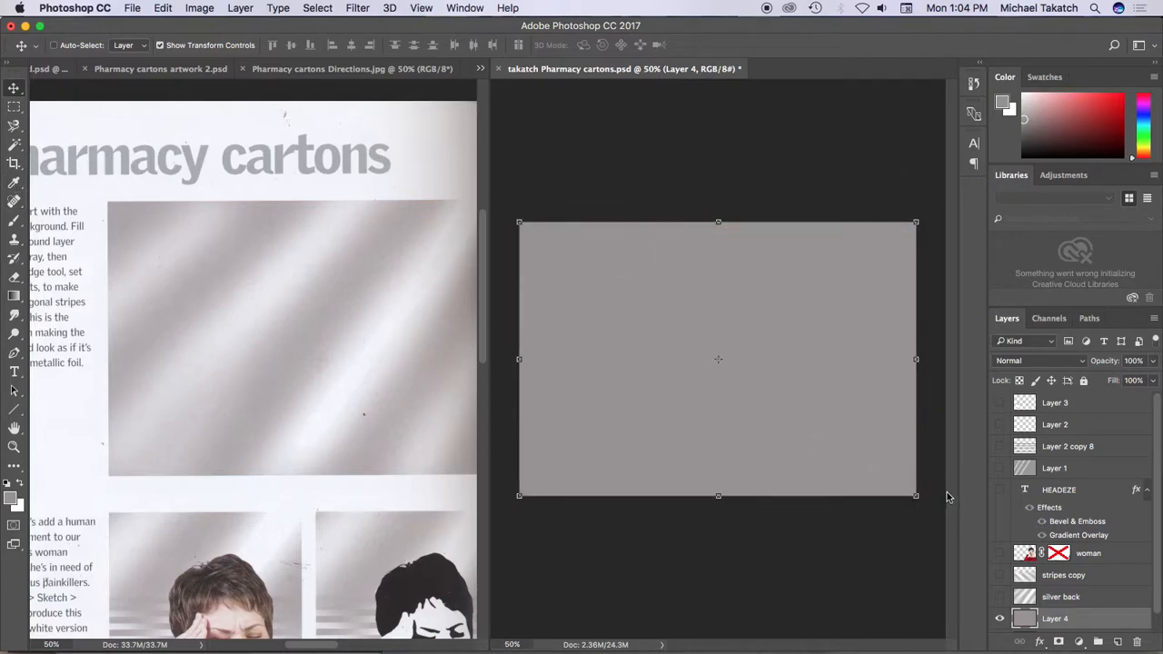
Paint several parallel diagonal highlight stripes across the gray layer with the Dodge tool, brush size 125, Midtones range, 50% exposure
click(14, 333)
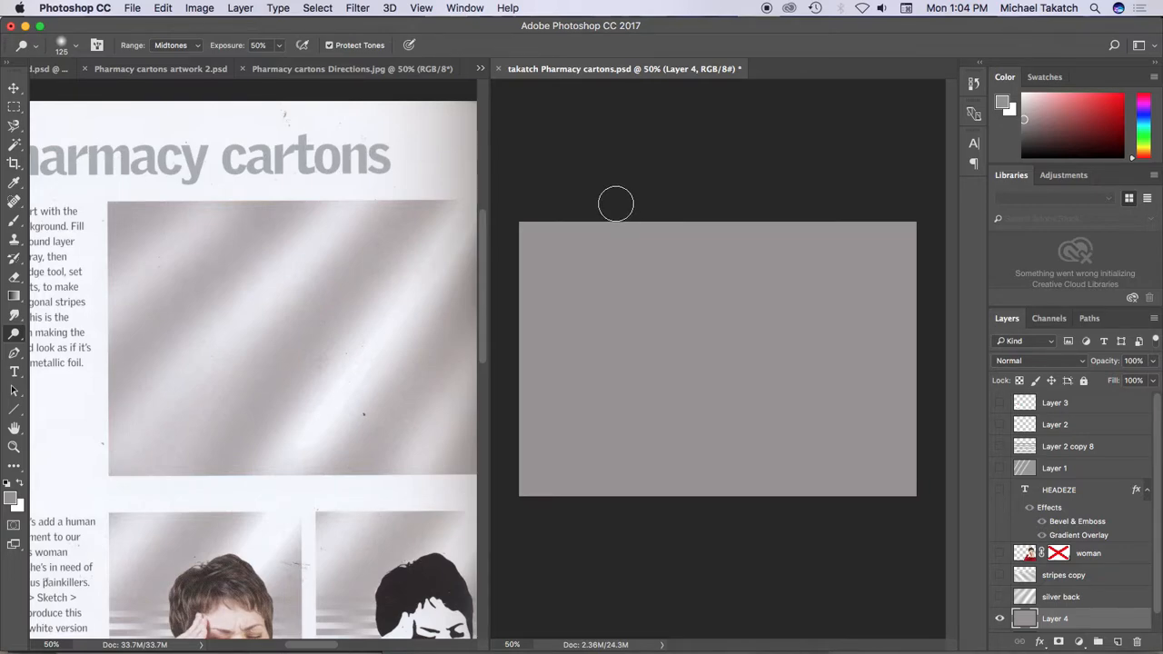
mouse_move(501, 294)
mouse_down()
mouse_move(592, 213)
mouse_move(627, 200)
mouse_up()
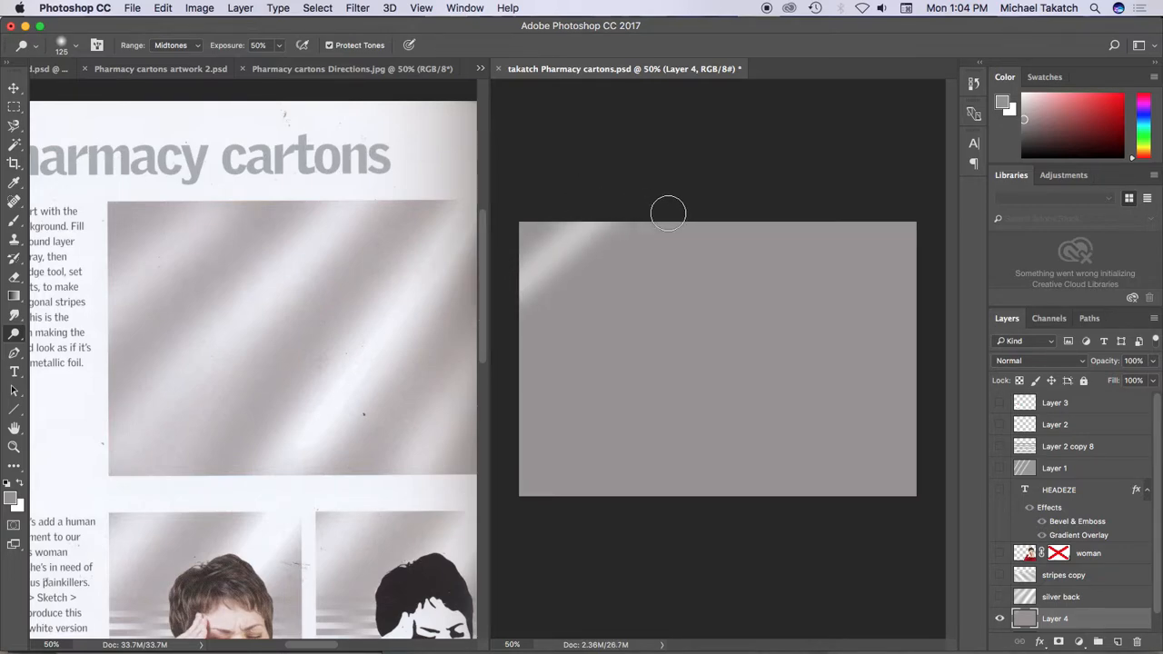
mouse_move(724, 208)
mouse_down()
mouse_move(553, 398)
mouse_move(499, 410)
mouse_up()
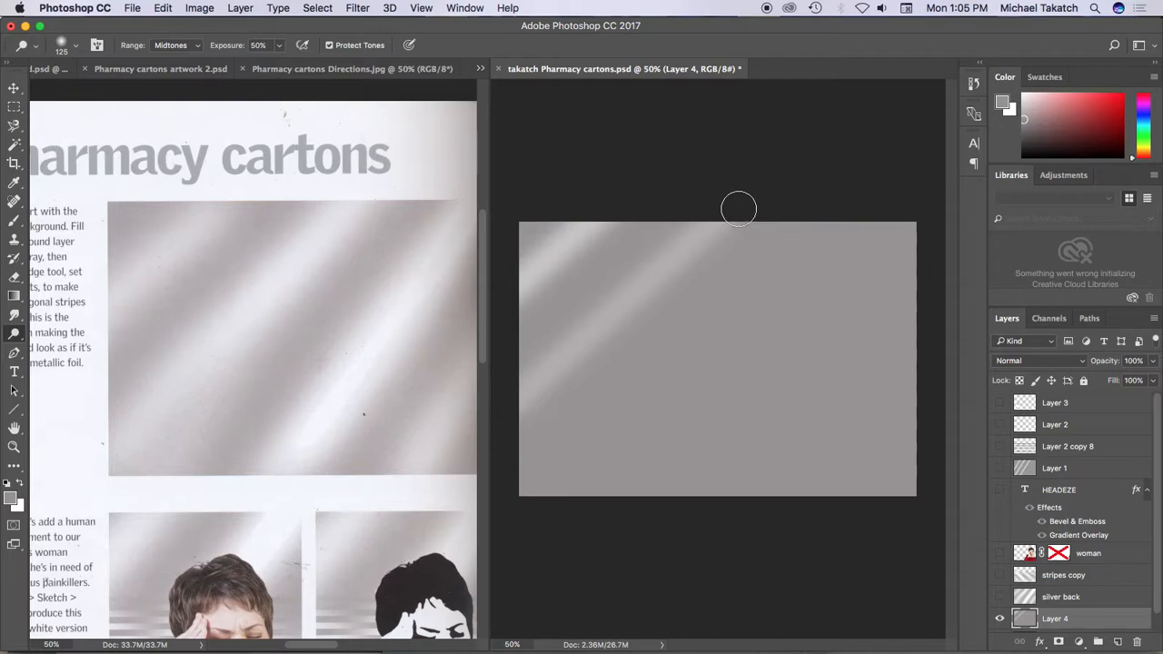
mouse_move(846, 202)
mouse_down()
mouse_move(677, 415)
mouse_move(535, 506)
mouse_up()
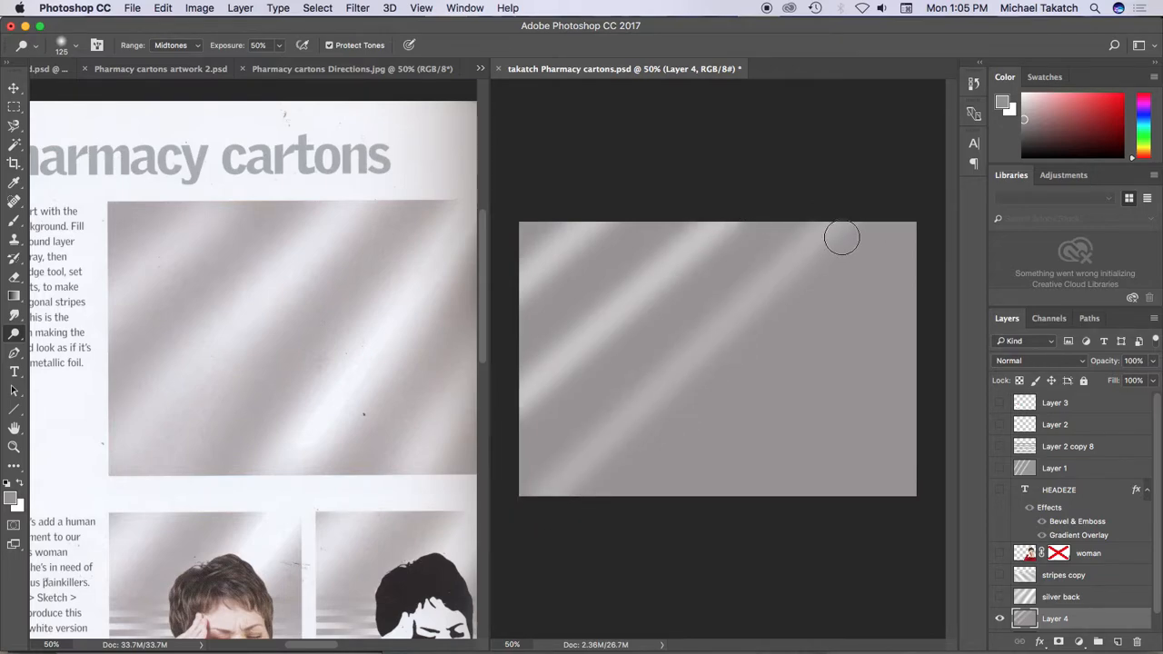
mouse_move(927, 285)
mouse_down()
mouse_move(822, 428)
mouse_move(706, 512)
mouse_up()
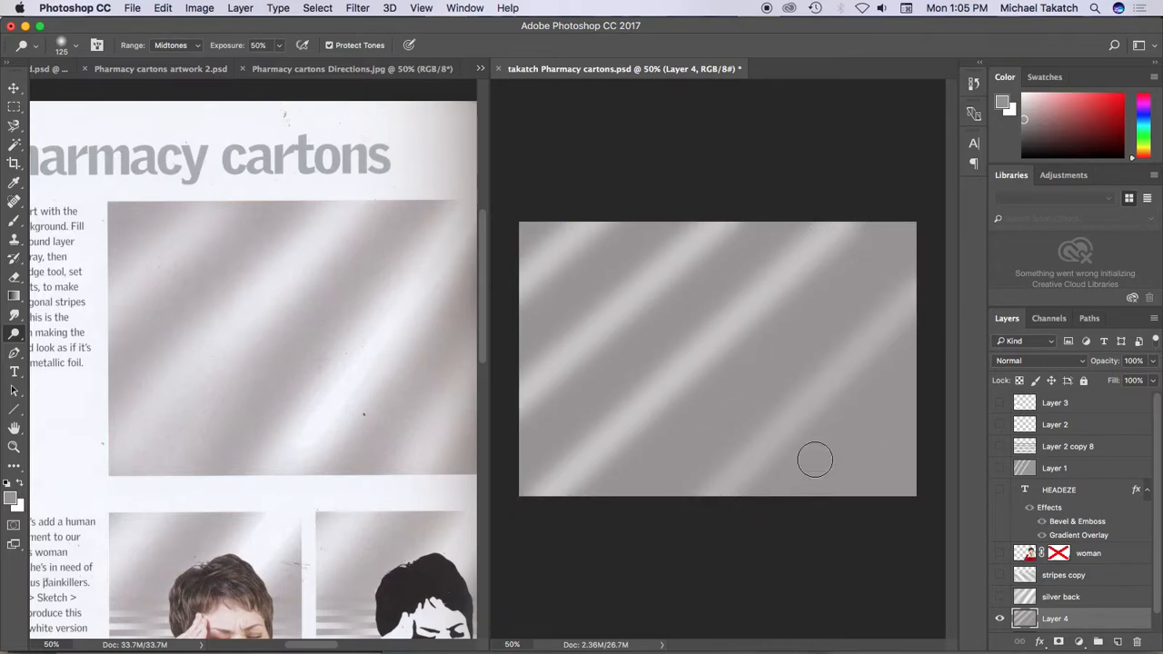
shift+click(921, 285)
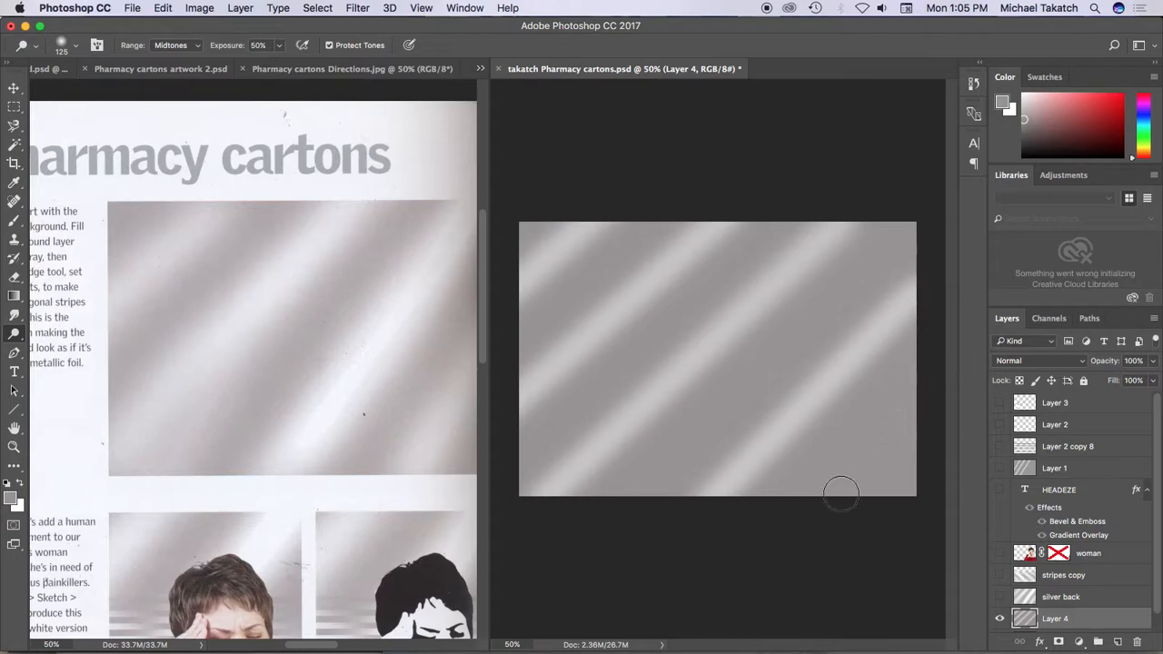
shift+click(809, 514)
shift+click(932, 373)
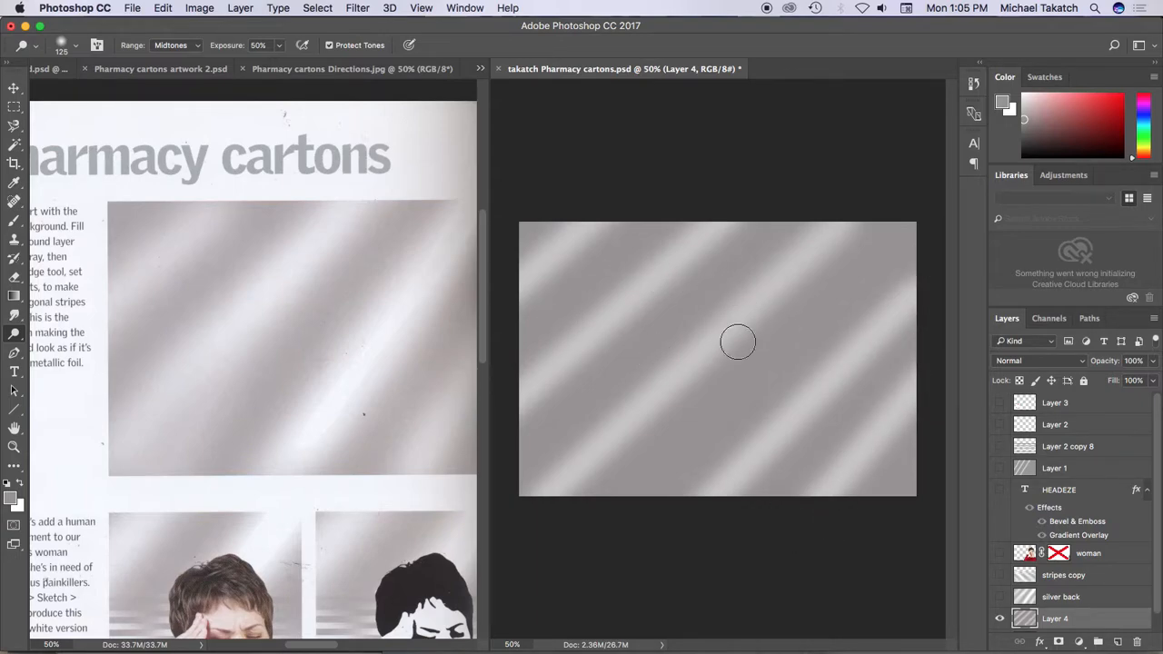
Reset the foreground and background colors to the default black and white, and consult step 2 of the directions image
click(9, 482)
click(365, 340)
scroll(319, 307, right, 10)
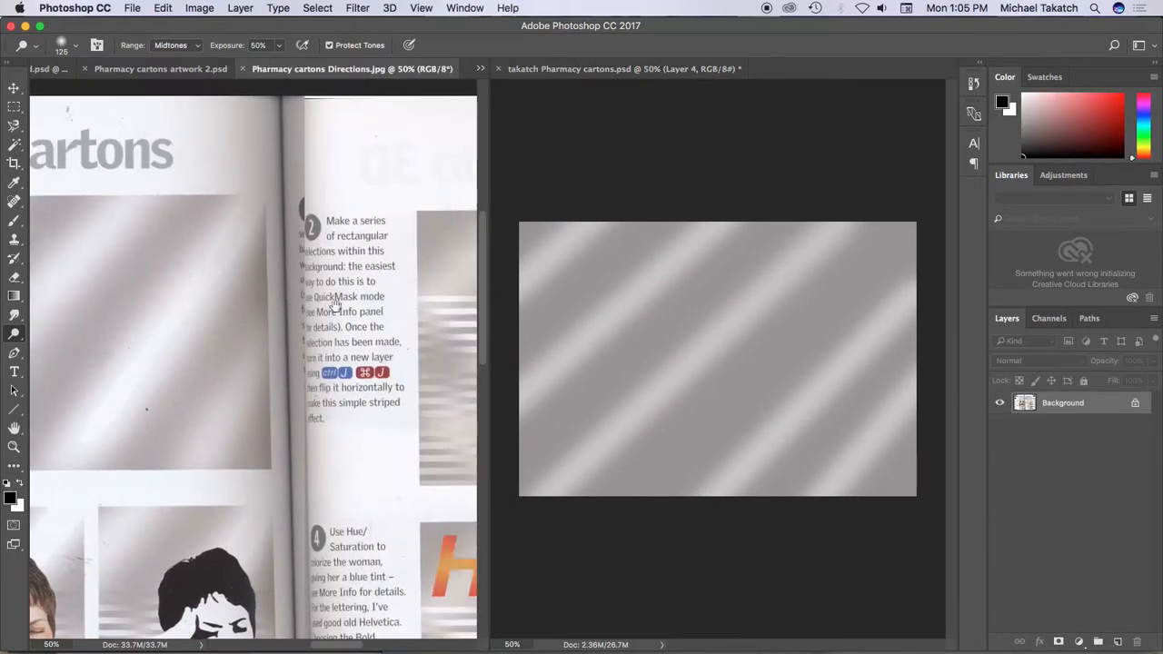
scroll(356, 294, right, 5)
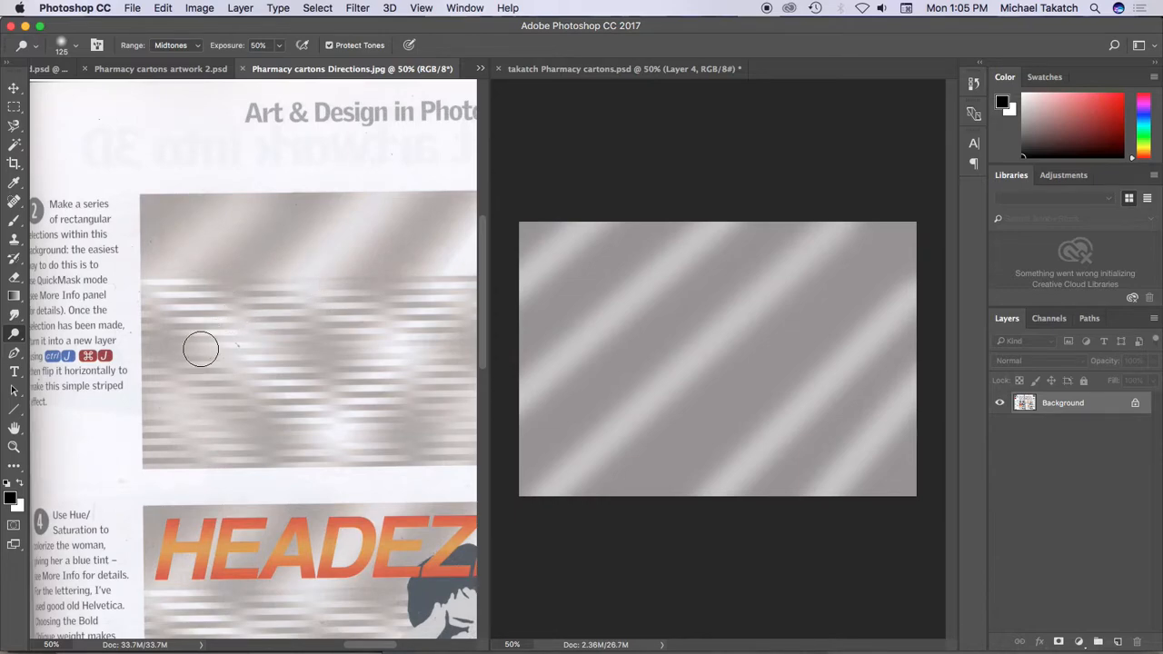
key(q)
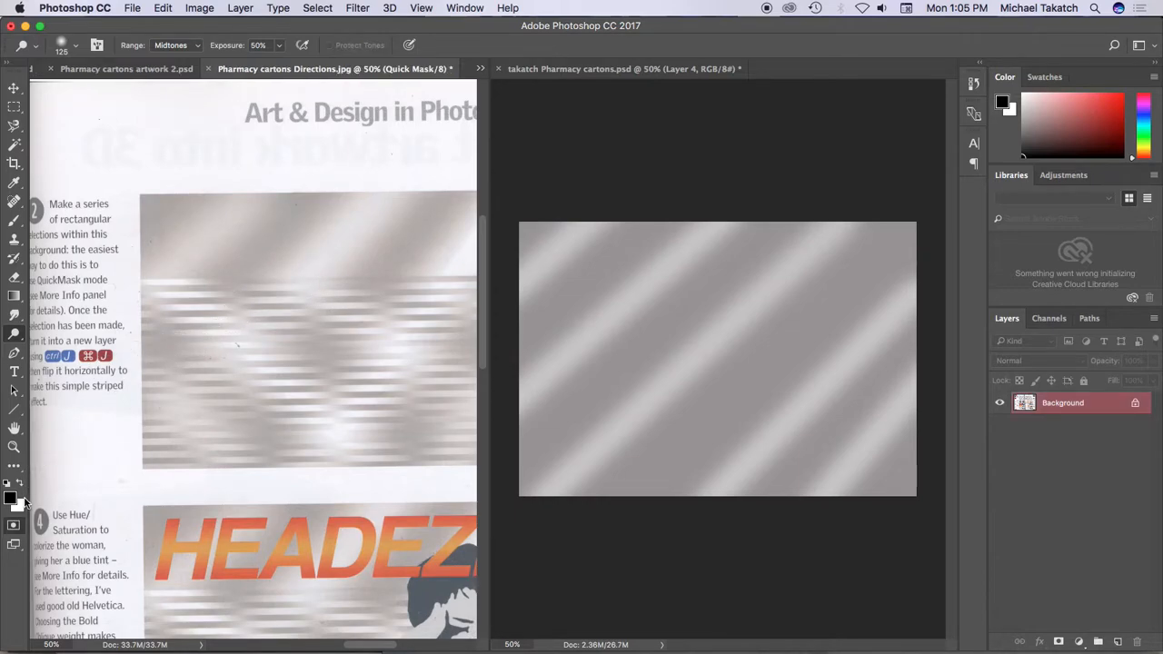
click(15, 108)
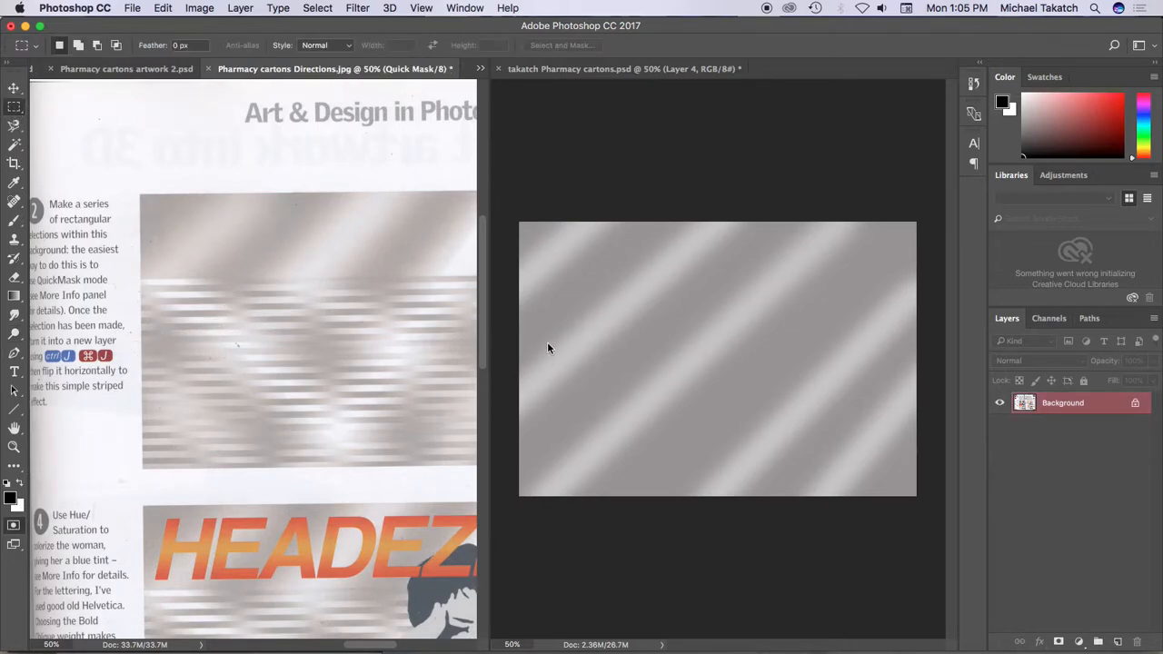
click(512, 317)
drag(520, 311, 929, 317)
key(super+semicolon)
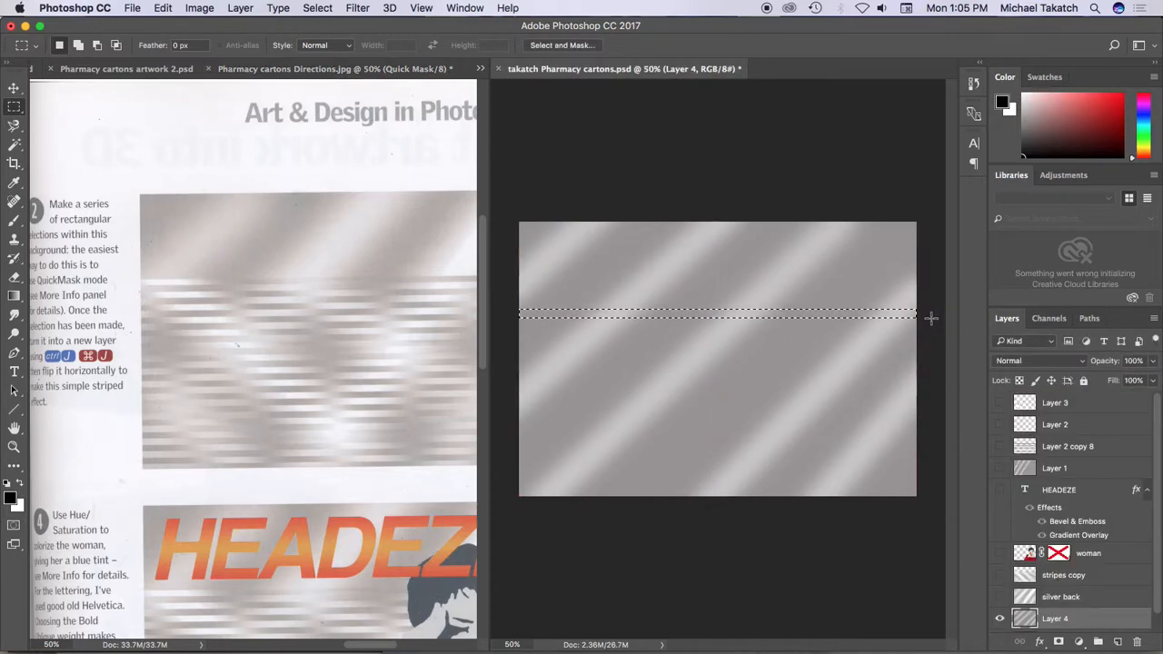
key(alt+BackSpace)
key(super+z)
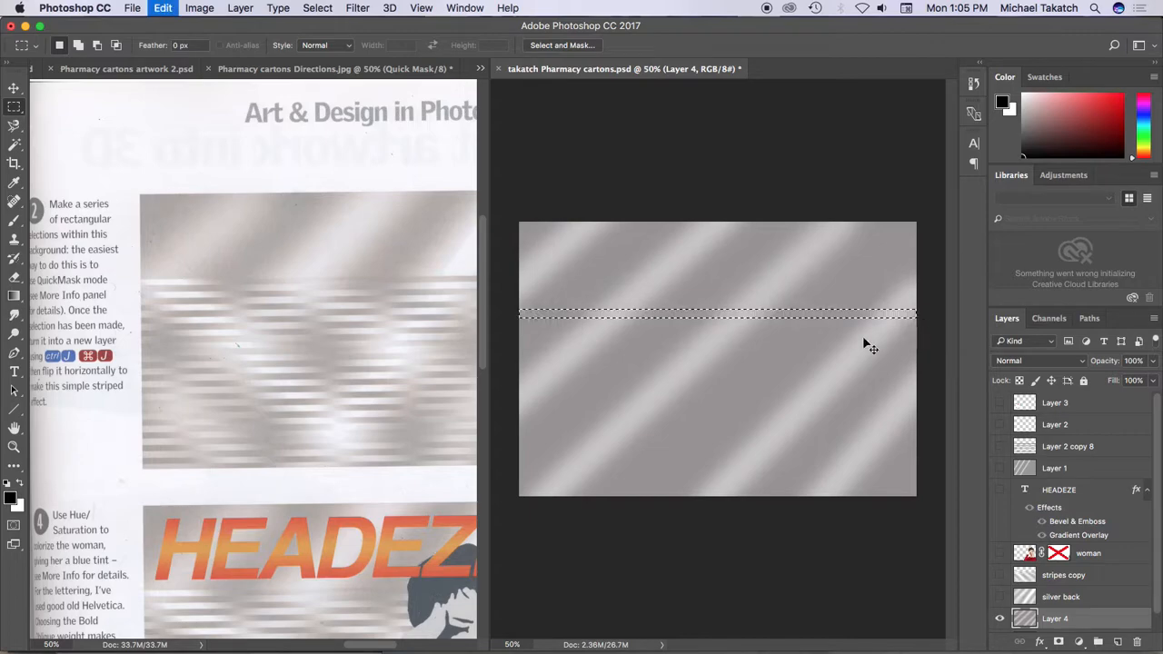
click(14, 527)
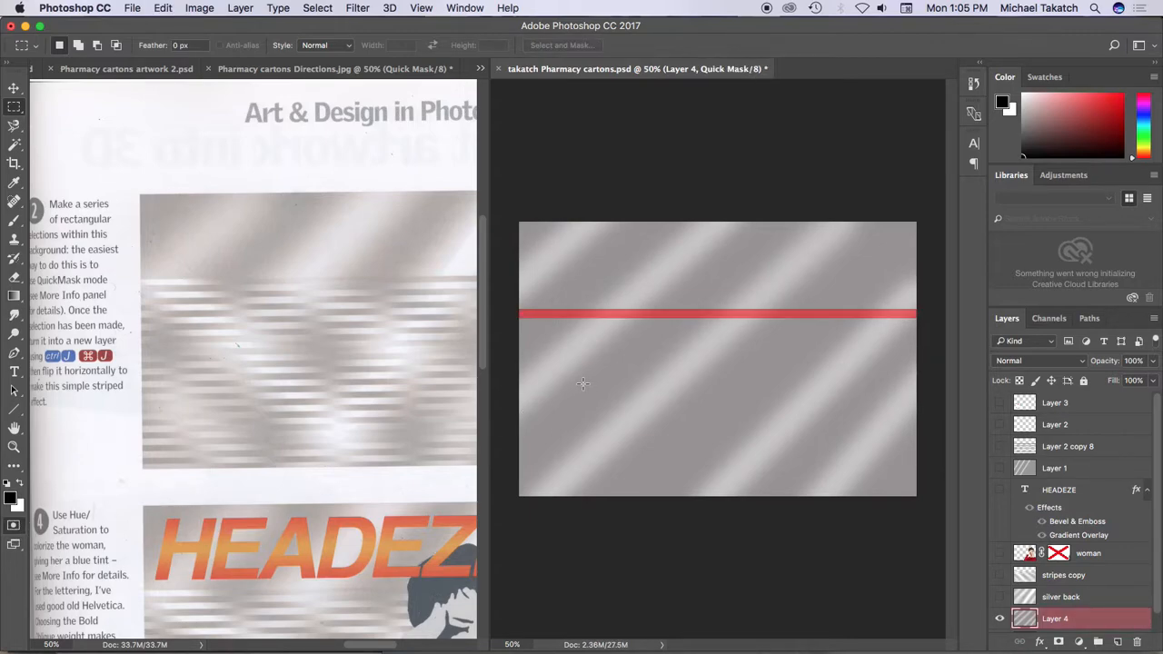
key(v)
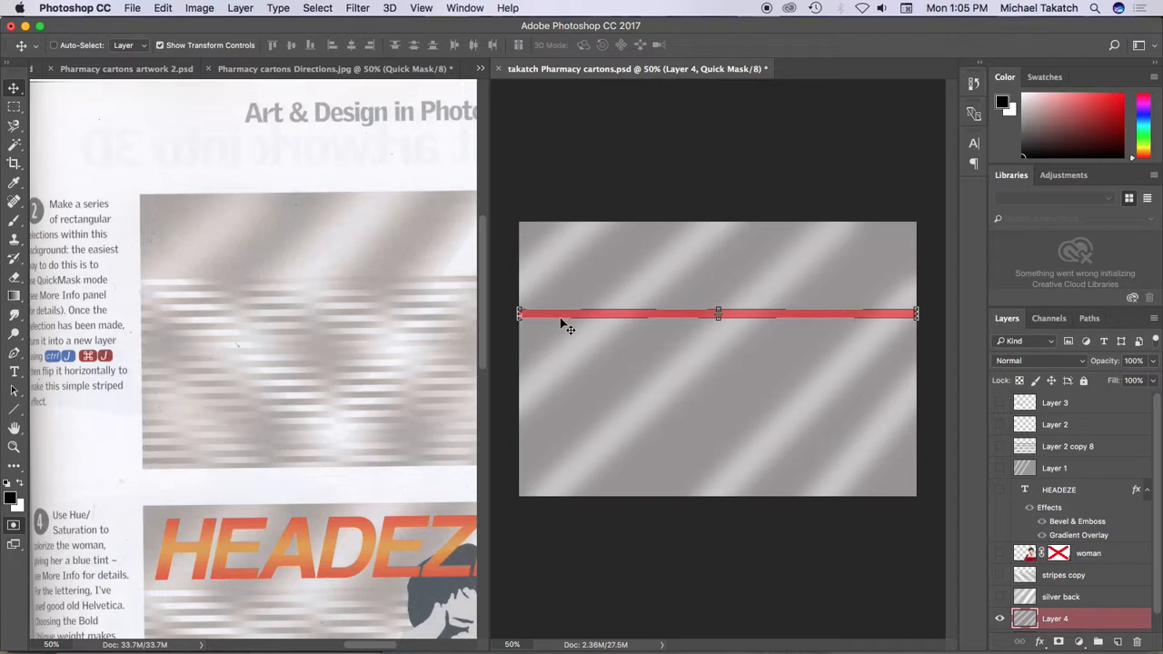
key(q)
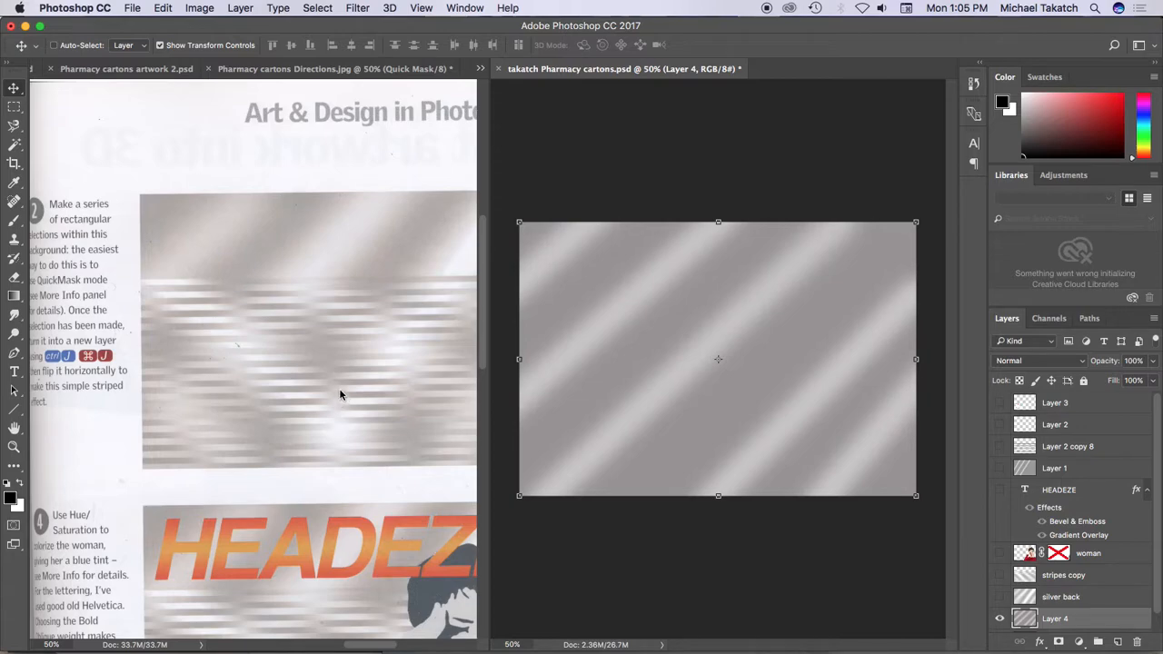
key(m)
drag(505, 313, 949, 319)
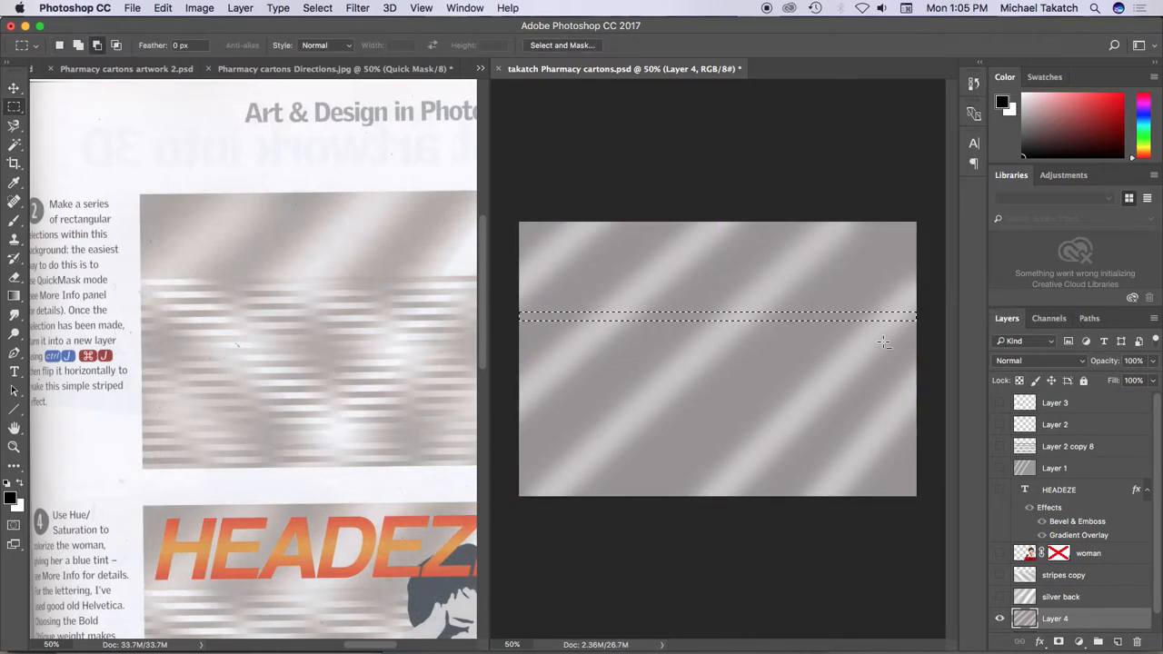
key(alt+BackSpace)
key(super+z)
key(super+d)
In Quick Mask mode, select a thin full-width horizontal strip just above the artwork's middle and fill it with black
click(14, 529)
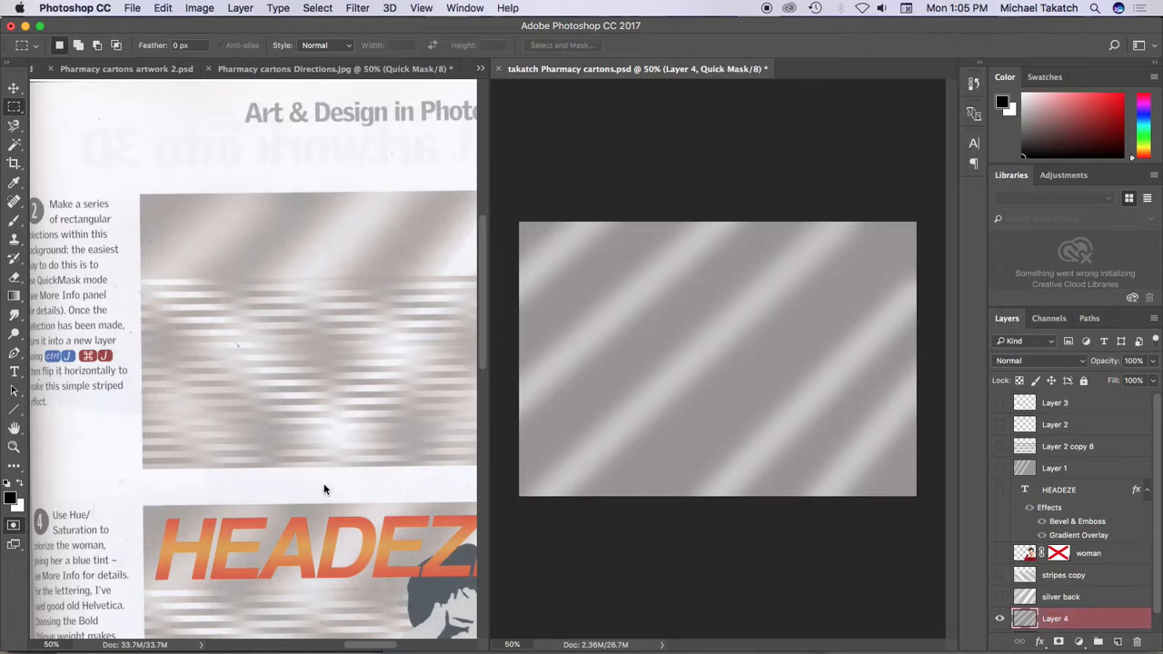
drag(512, 307, 959, 313)
key(alt+BackSpace)
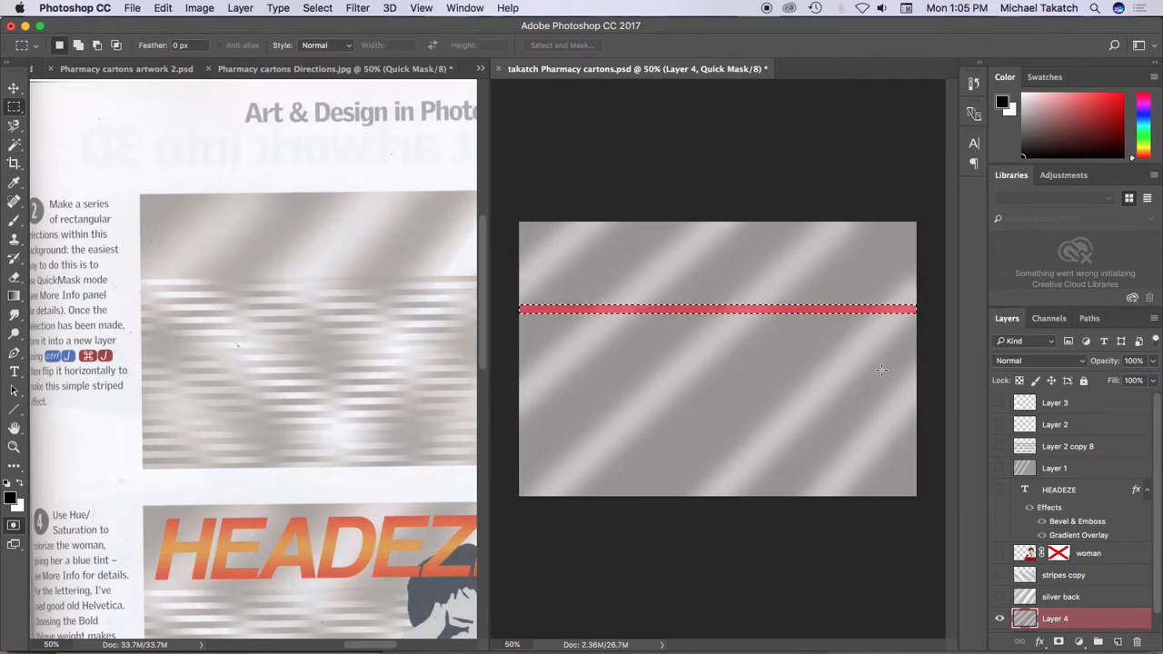
Duplicate the mask strip down to the artwork's lower edge for eleven evenly spaced stripes, deselect, and exit Quick Mask mode
key(v)
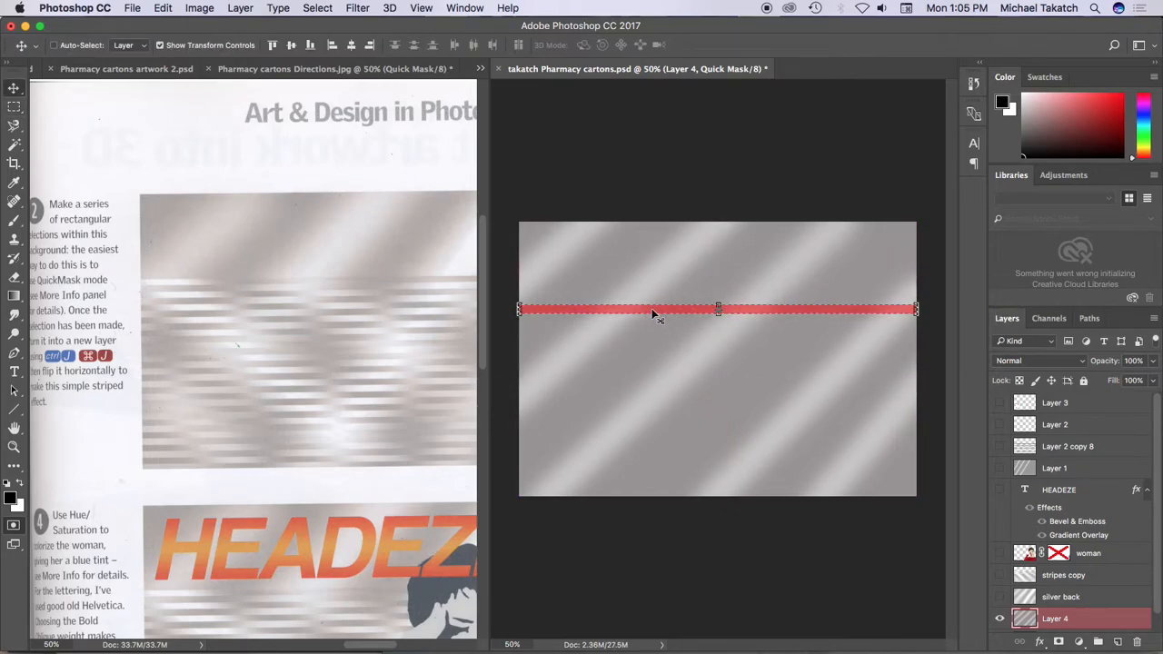
drag(652, 311, 624, 482)
key(super+d)
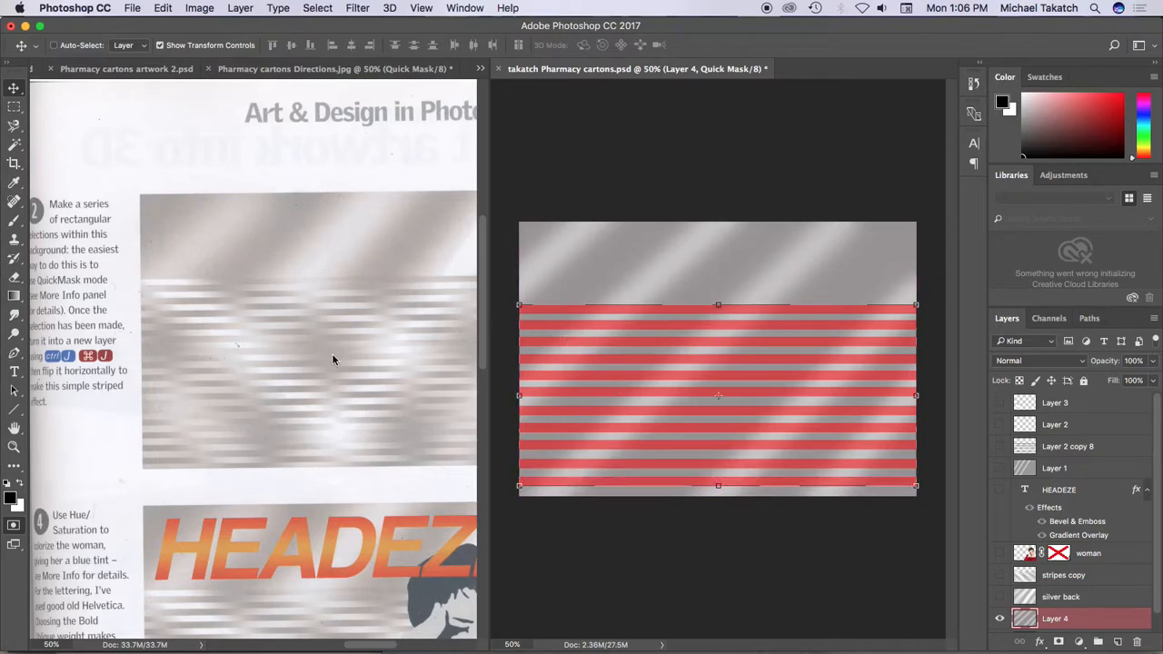
key(q)
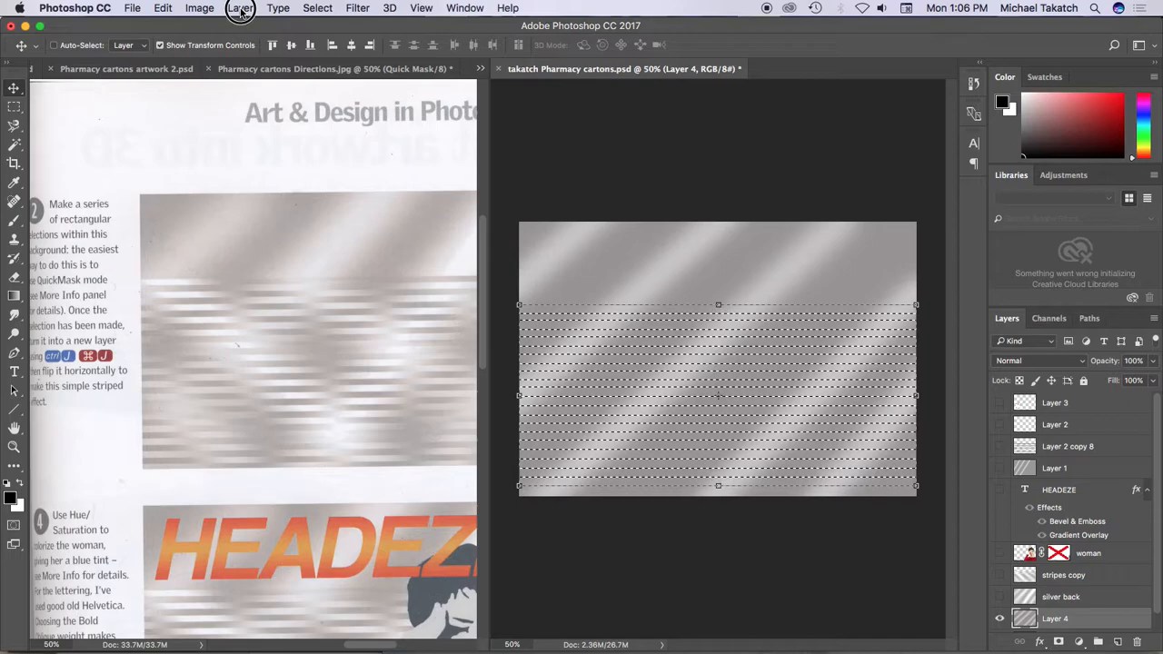
Copy the selected stripes of the gray background to a new layer and flip that layer horizontally
click(238, 8)
mouse_move(277, 27)
click(441, 134)
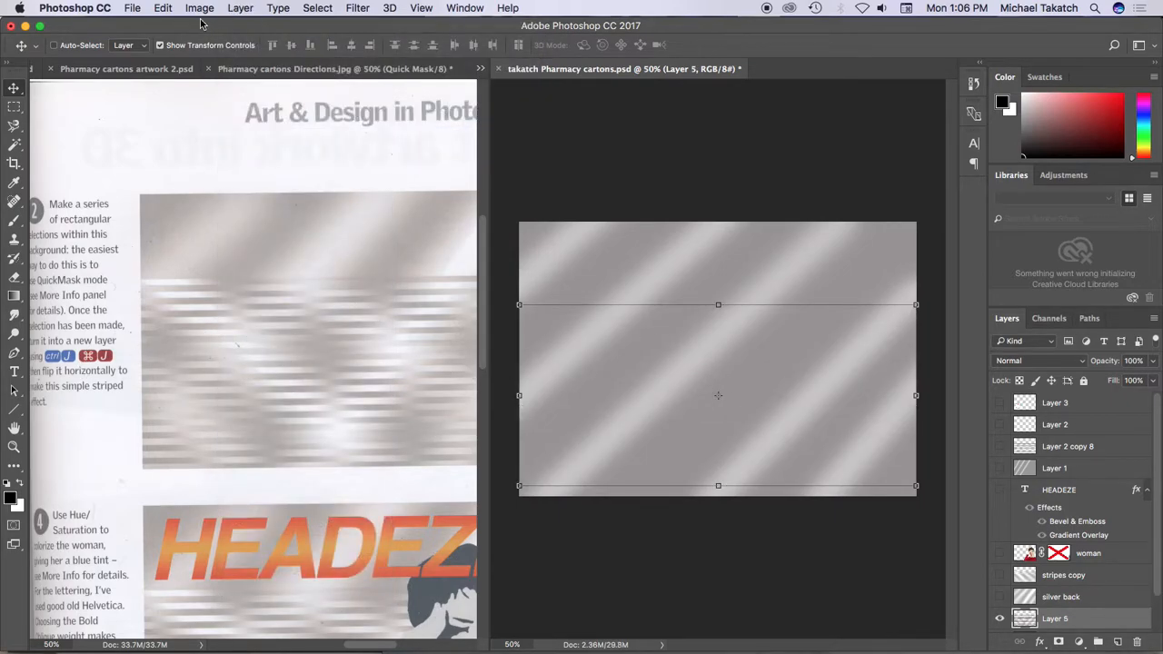
click(161, 9)
mouse_move(195, 331)
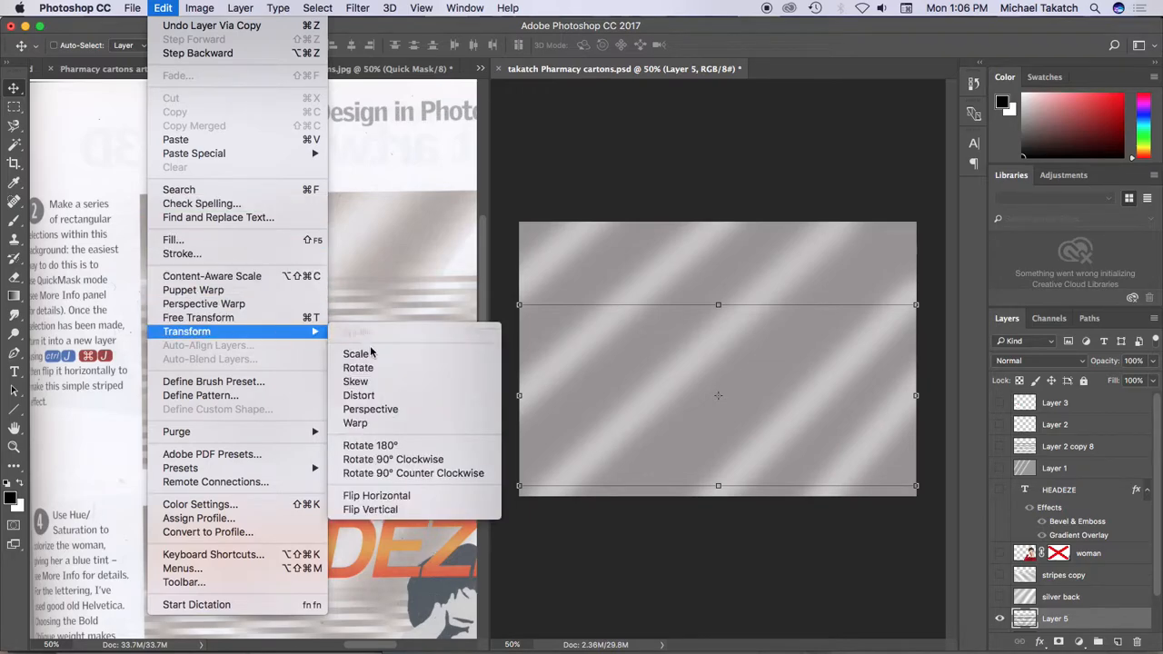
click(396, 495)
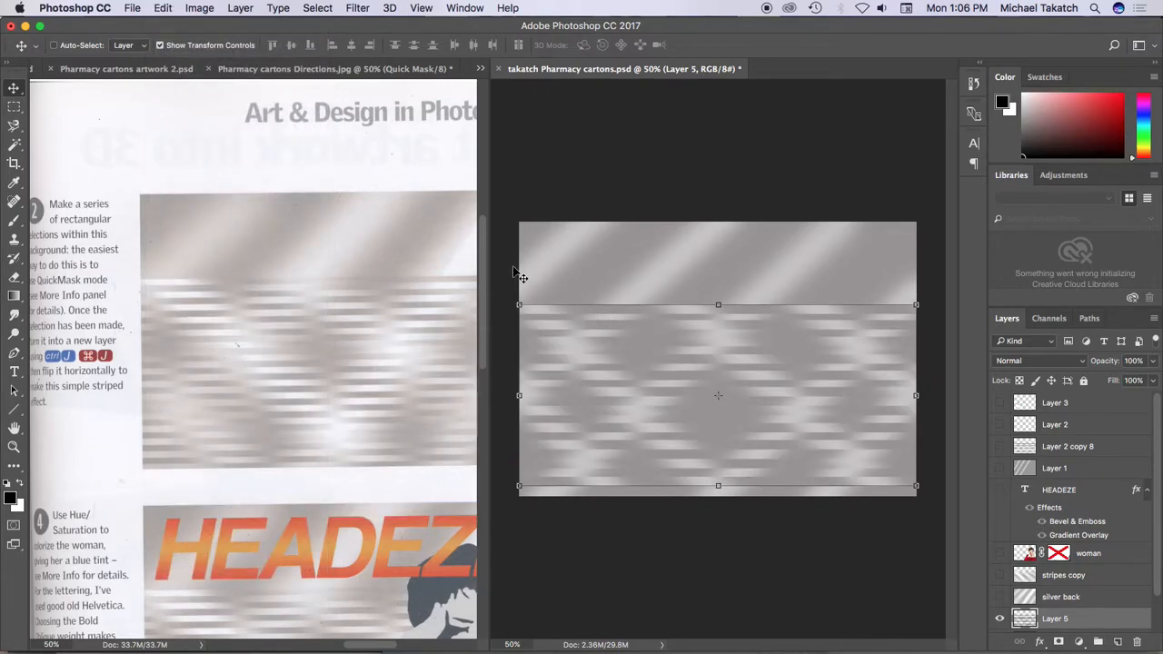
Show the woman layer and make it the active layer
click(1000, 554)
click(1036, 554)
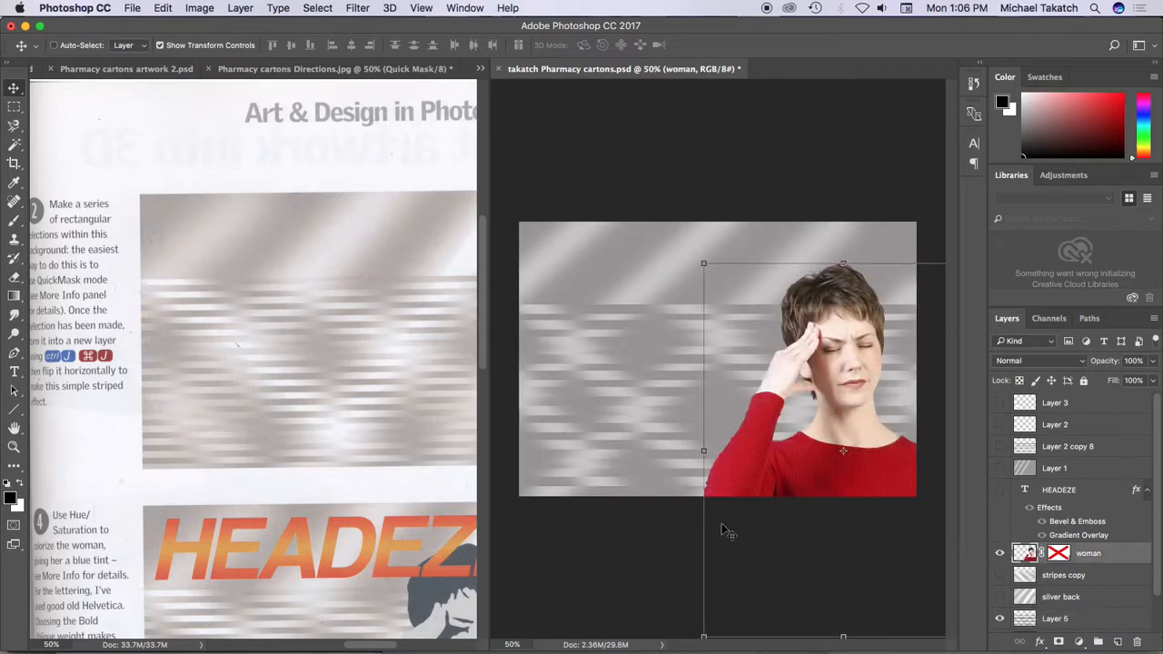
Read step 3 of the directions image about adding the woman and making her black and white
click(161, 493)
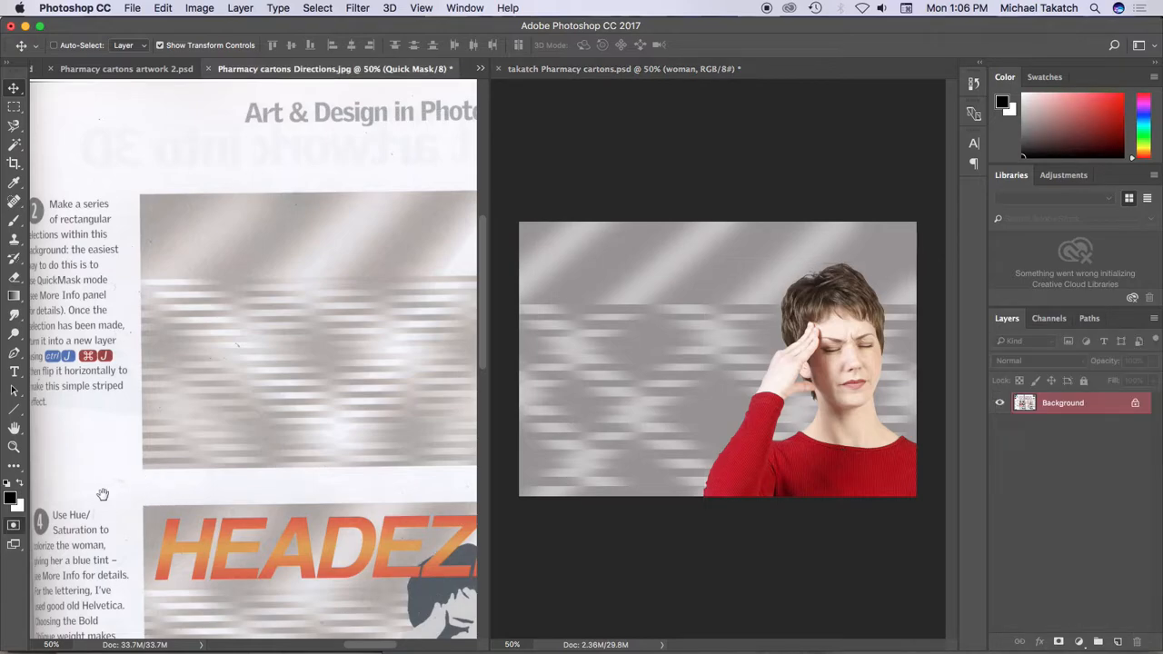
scroll(179, 370, down, 5)
scroll(180, 369, left, 6)
scroll(180, 370, down, 2)
scroll(180, 370, left, 3)
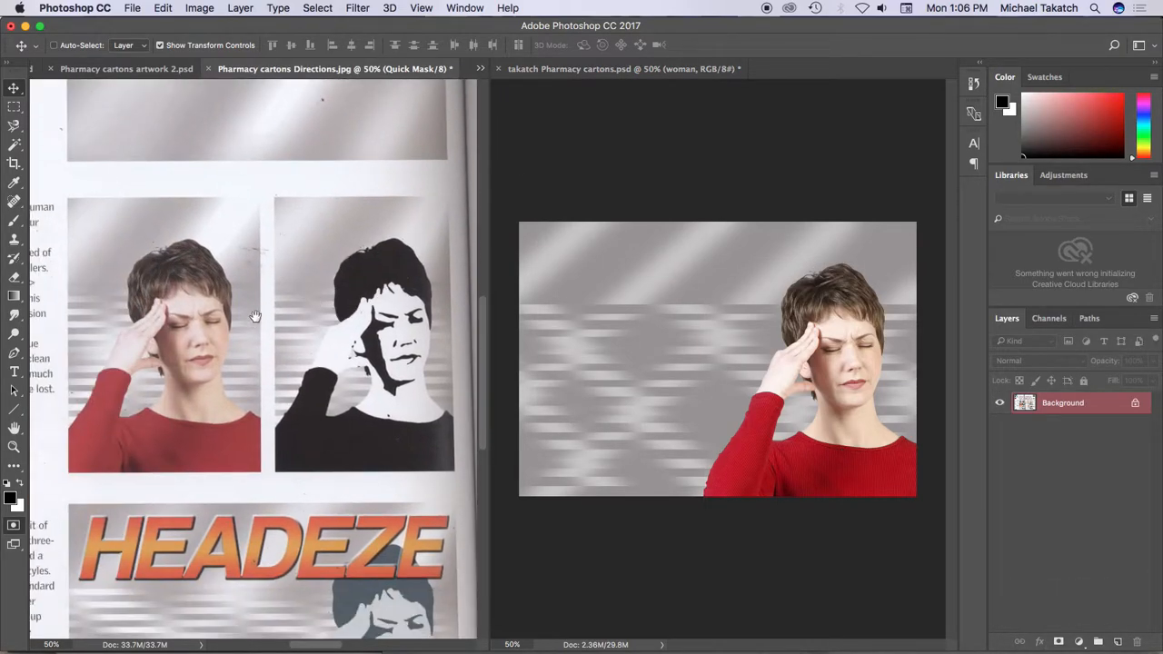
scroll(345, 306, left, 5)
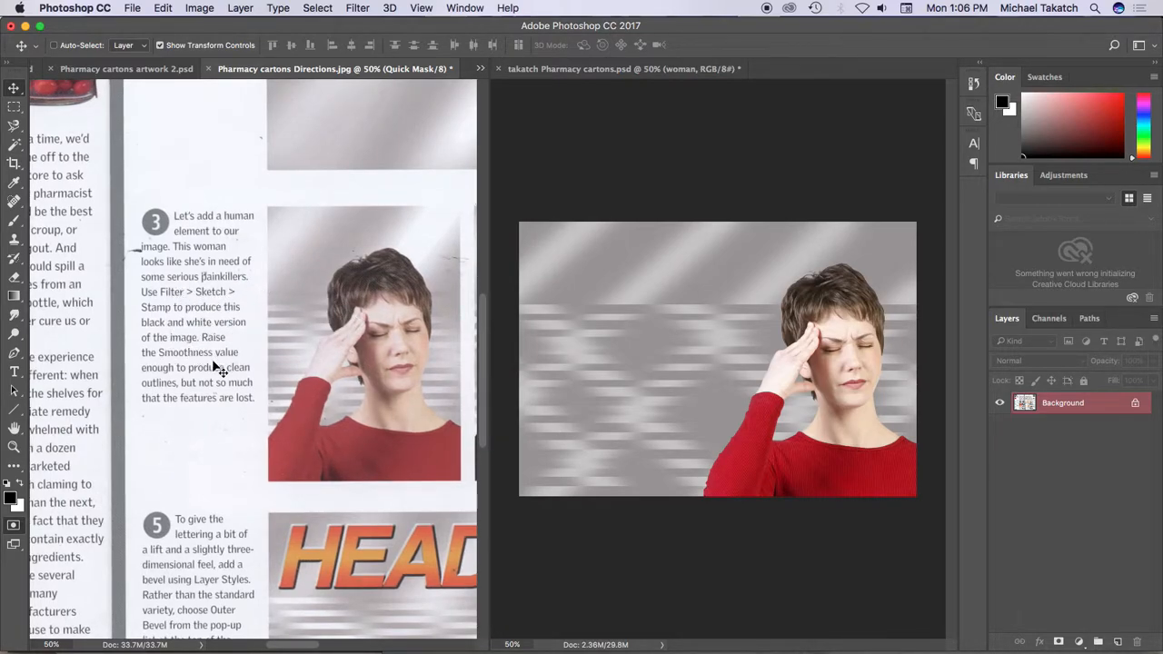
Apply the Stamp filter to the woman layer with Light/Dark Balance 40 and Smoothness 7
drag(397, 319, 167, 327)
click(707, 243)
click(358, 12)
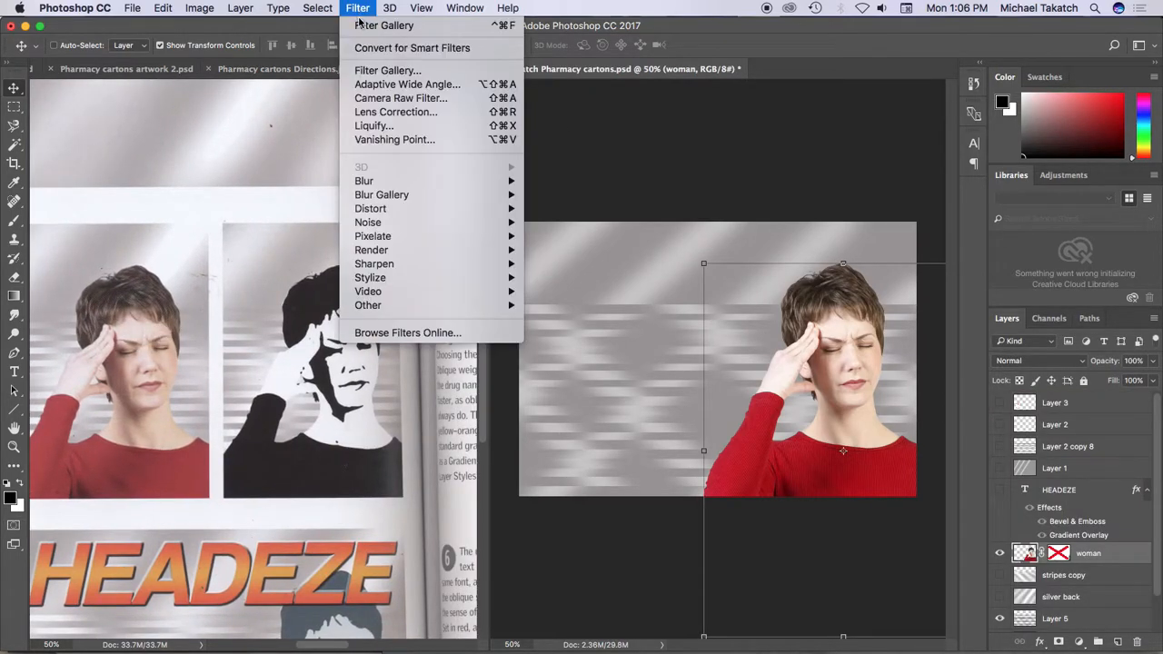
click(368, 71)
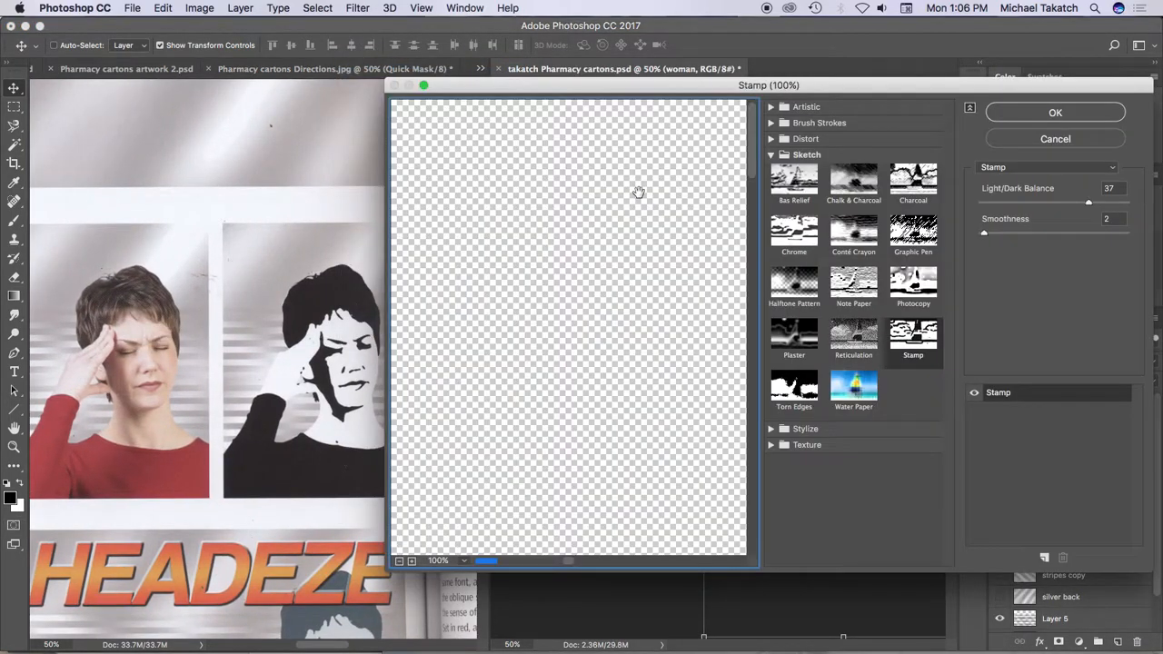
drag(705, 366, 591, 306)
click(918, 338)
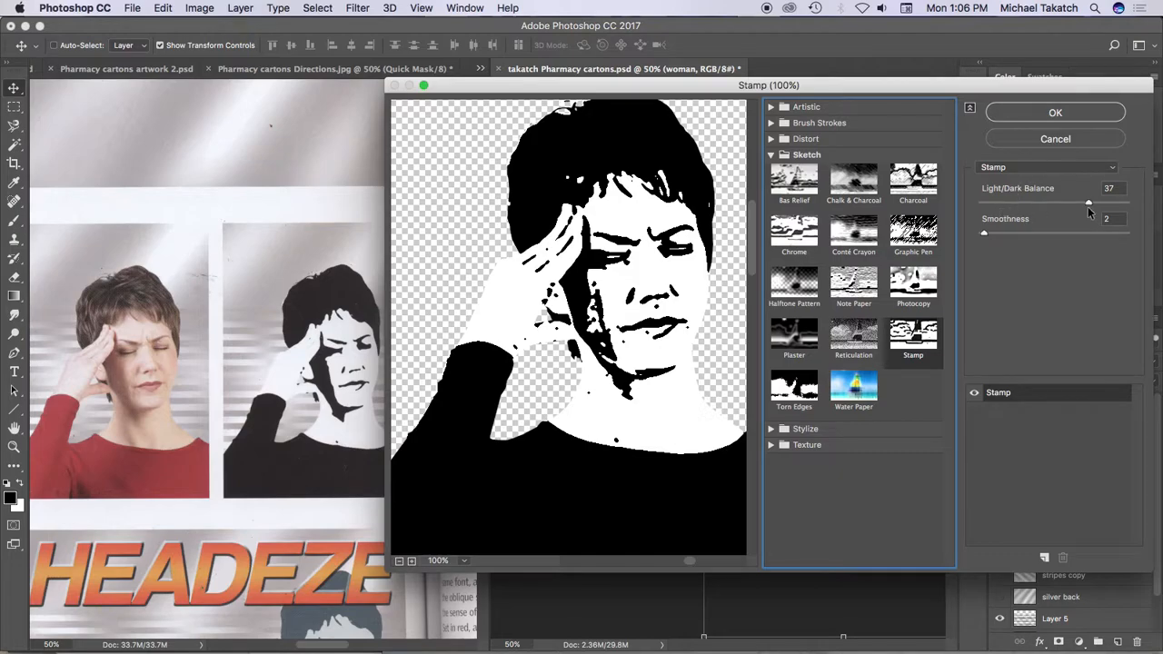
drag(989, 236, 1002, 236)
drag(1089, 206, 1097, 206)
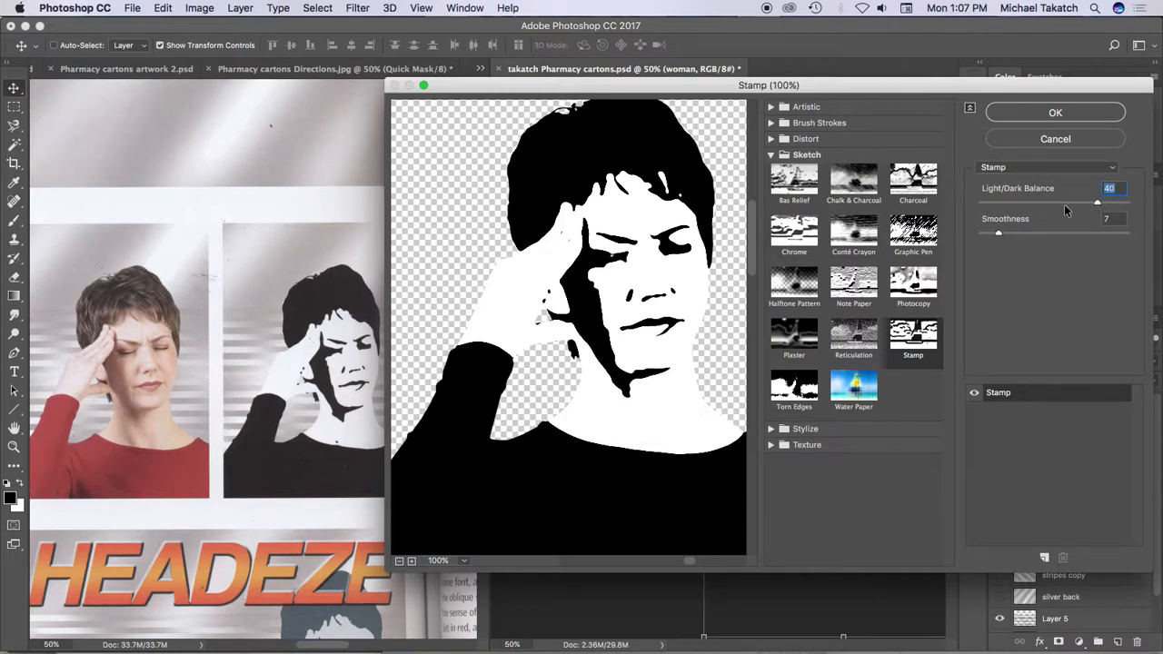
click(1006, 114)
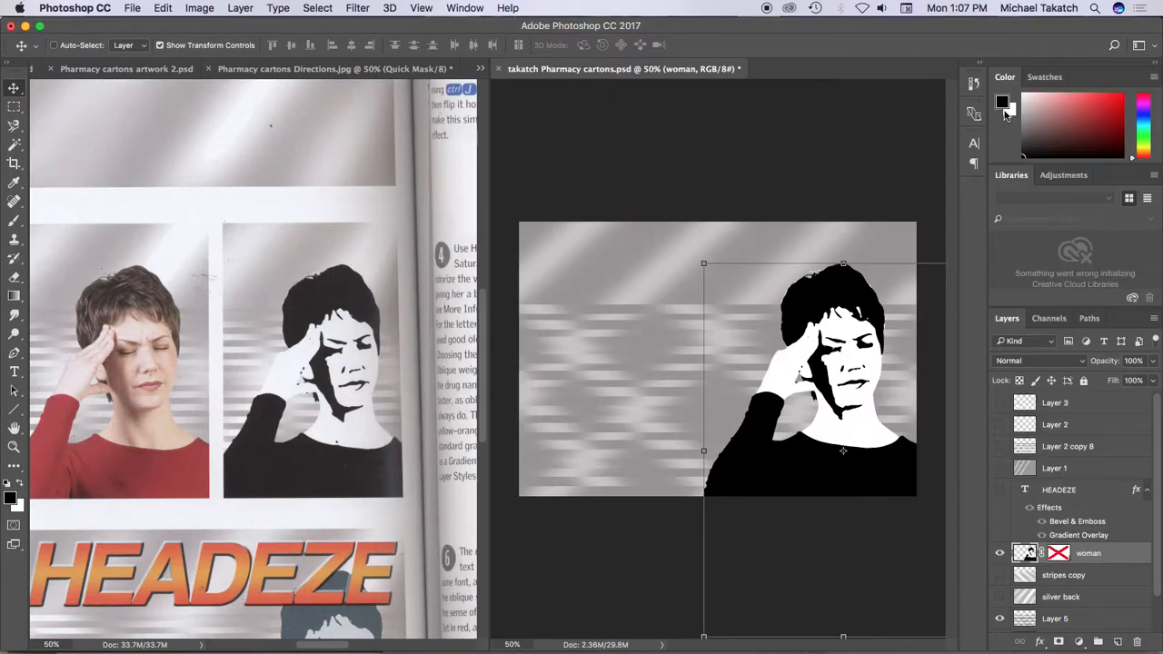
Read step 4 and the More Info notes in the directions image about coloring the woman
click(277, 361)
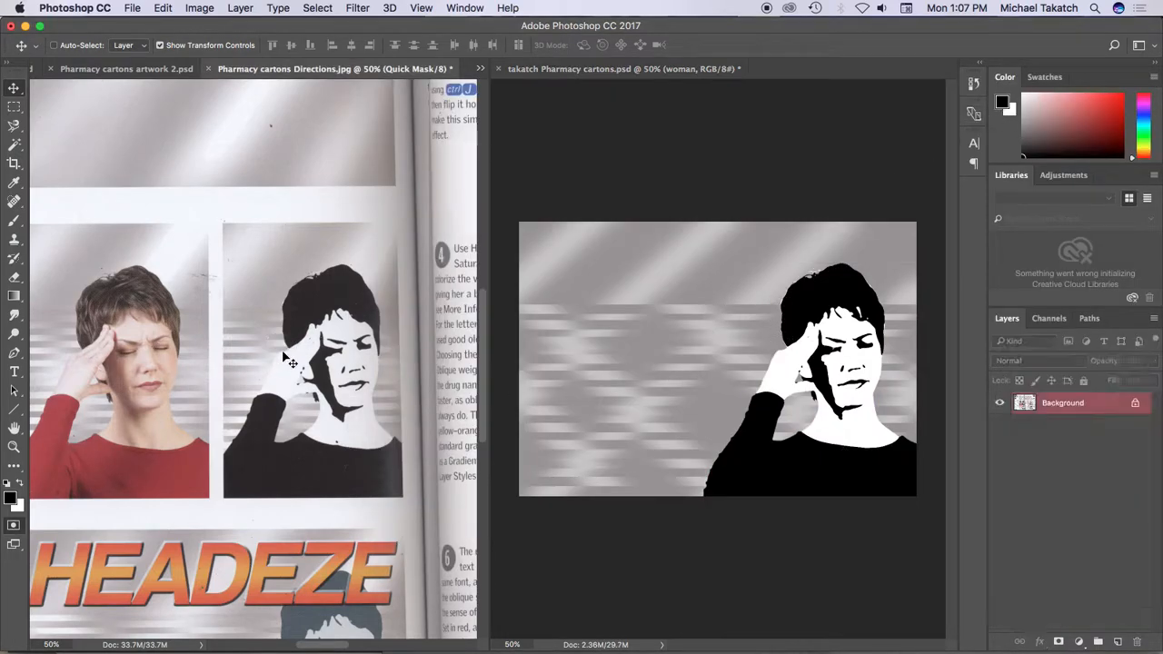
scroll(136, 349, right, 10)
scroll(91, 343, right, 7)
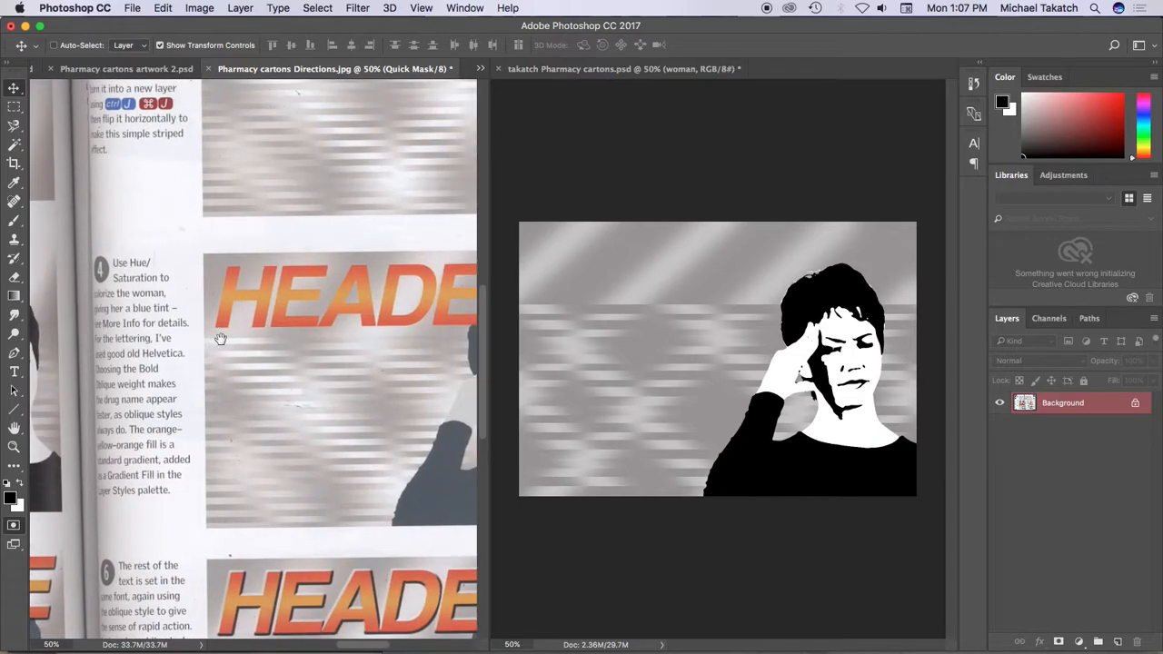
scroll(182, 318, down, 2)
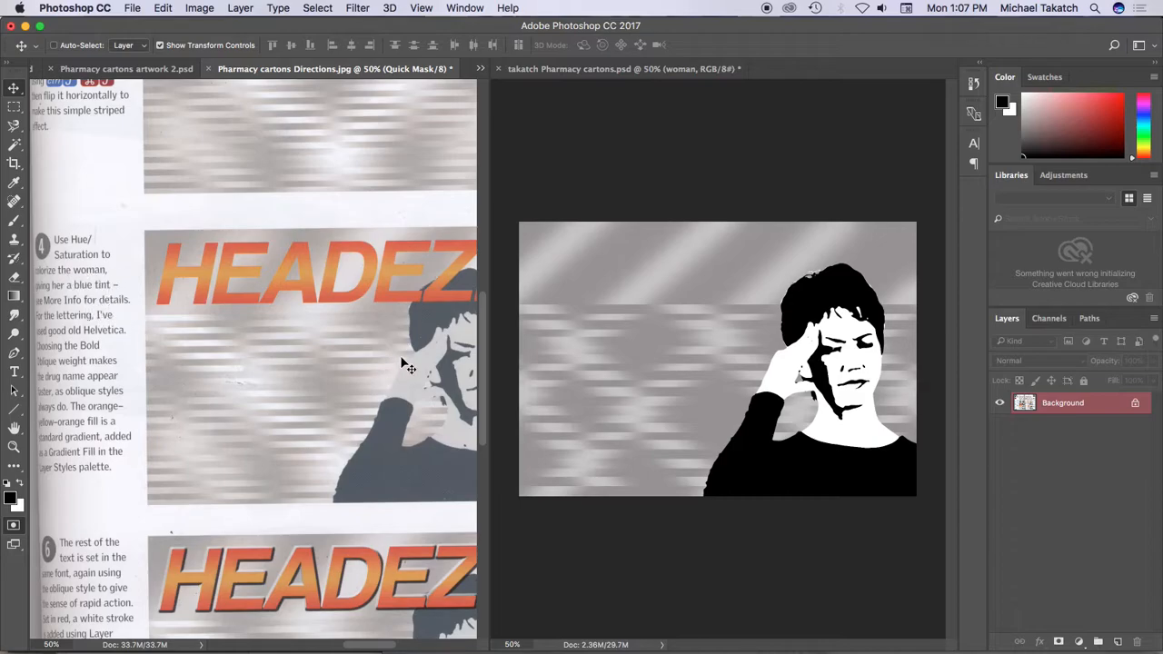
drag(454, 330, 161, 335)
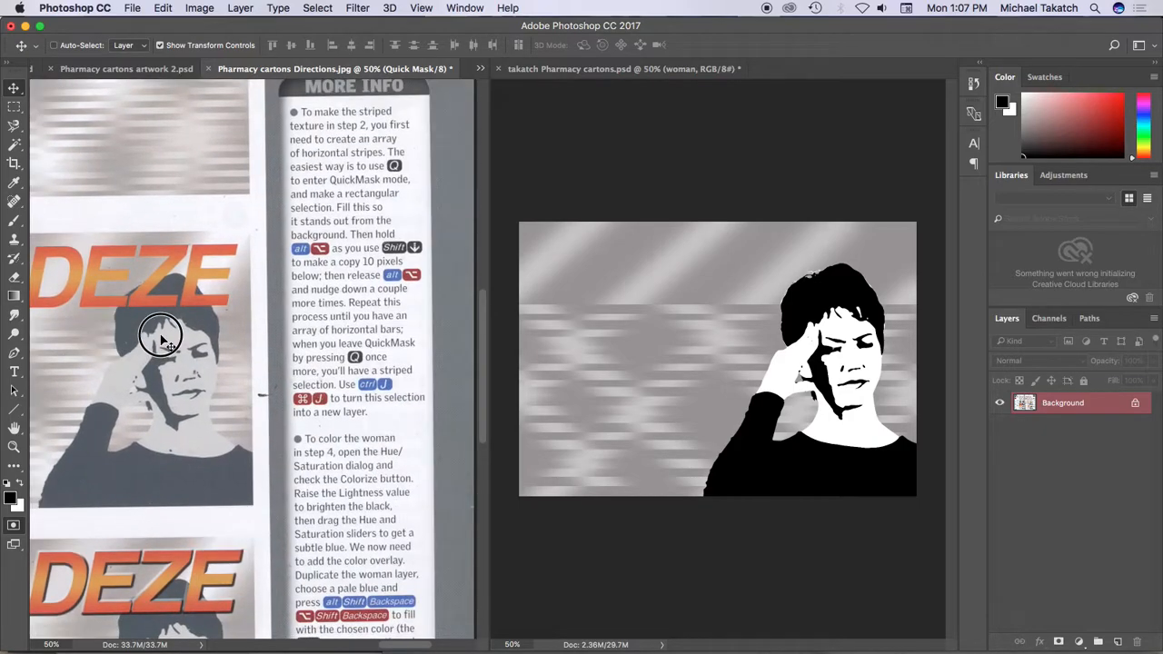
drag(364, 412, 363, 232)
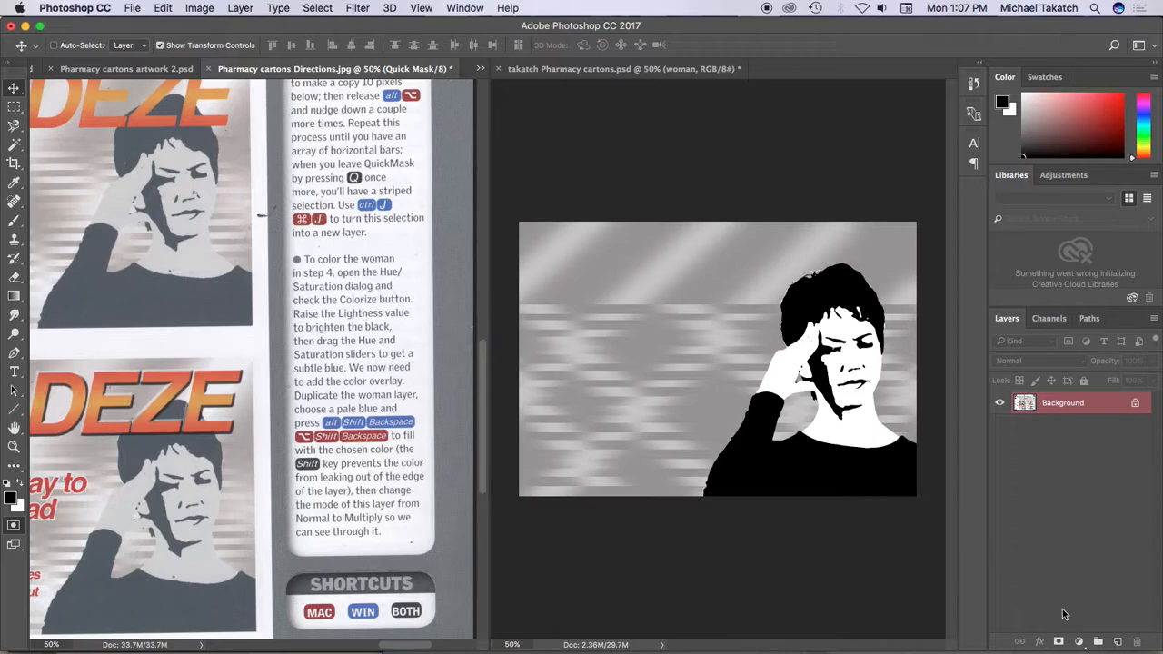
Add a Hue/Saturation adjustment layer with Colorize enabled above the woman layer and clip it to that layer
click(918, 571)
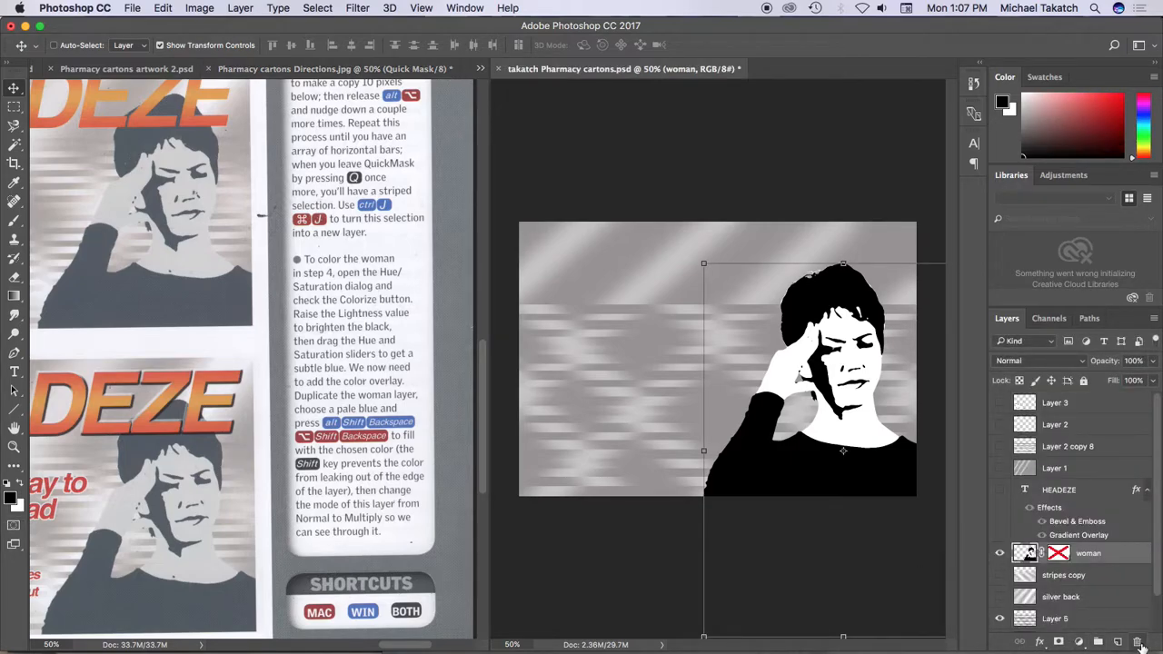
click(1079, 643)
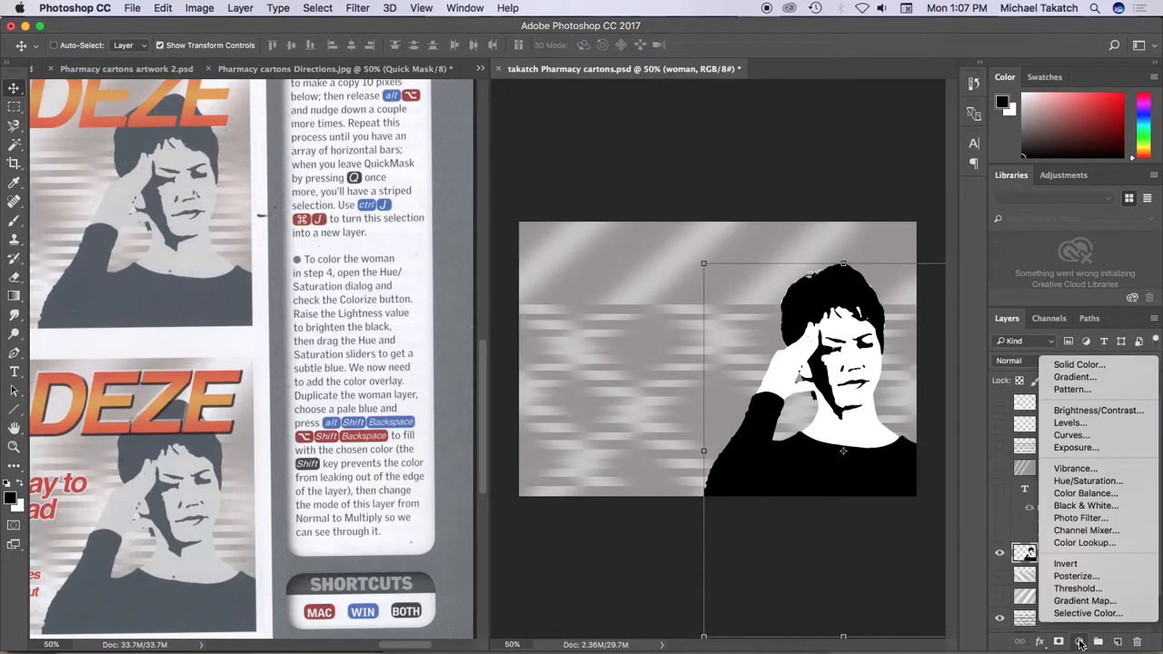
click(1098, 488)
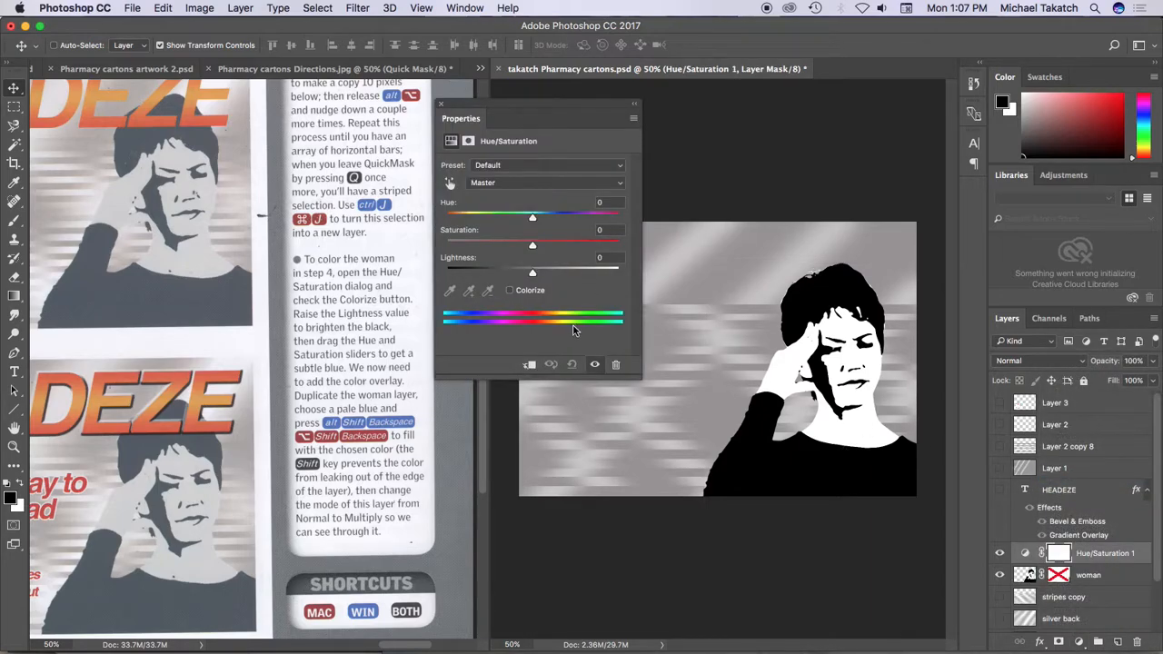
click(509, 291)
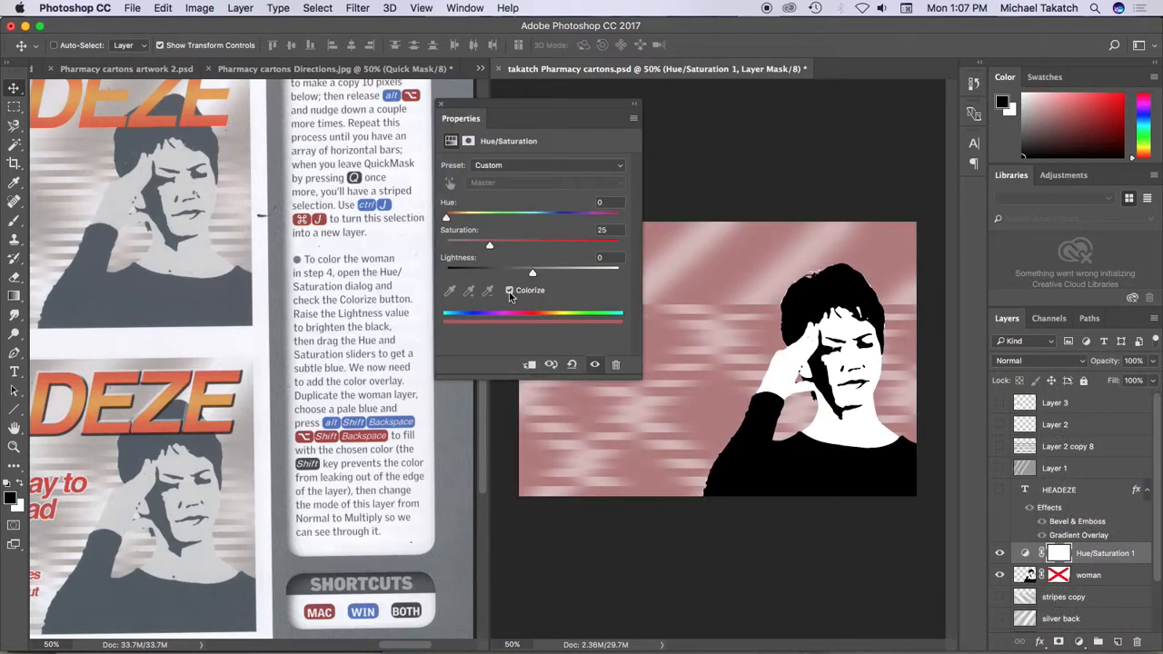
alt+click(1037, 557)
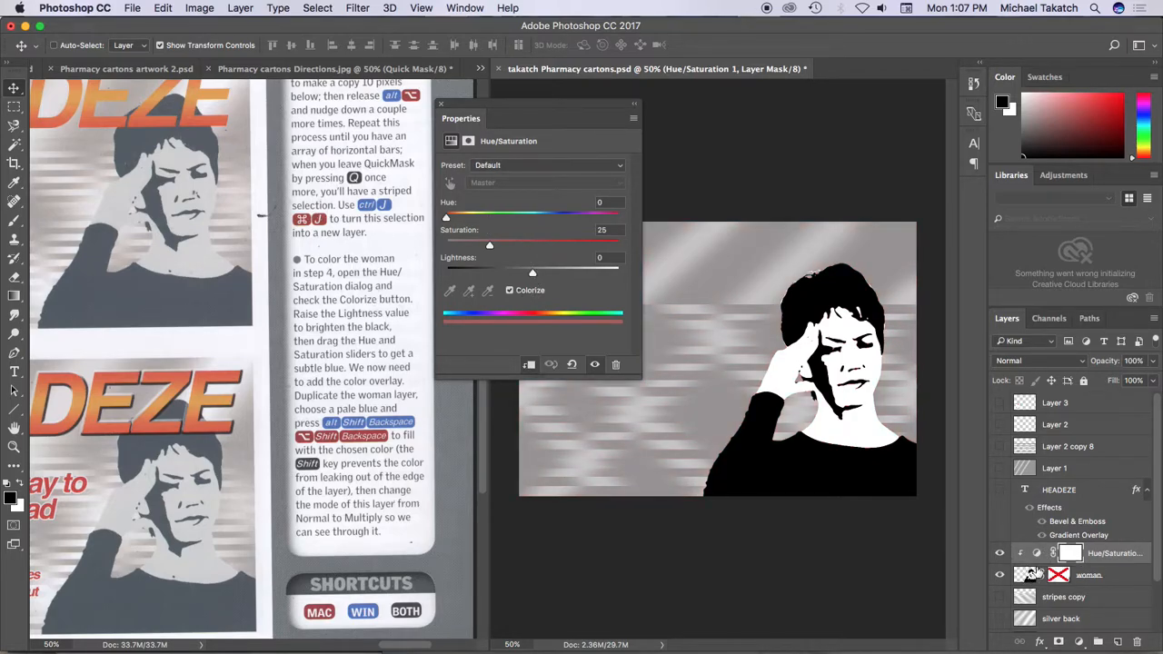
Set the adjustment's Hue to 188, Saturation to 1 and Lightness to +47, and close its properties
drag(490, 248, 480, 223)
drag(509, 224, 537, 221)
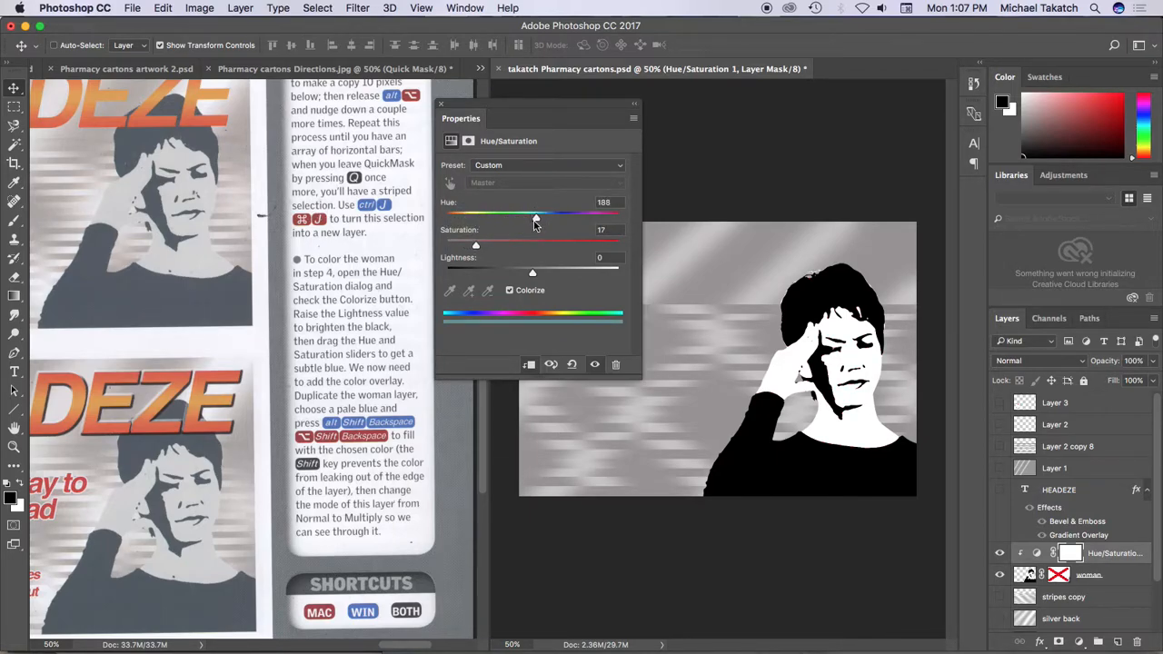
drag(478, 247, 448, 245)
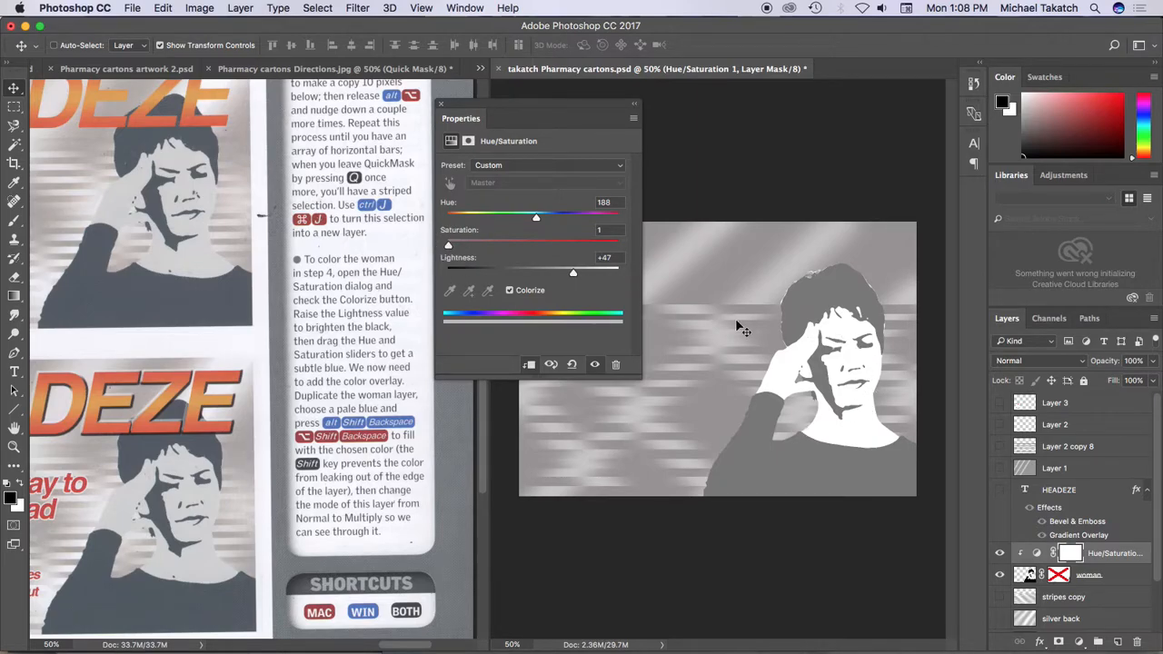
click(442, 106)
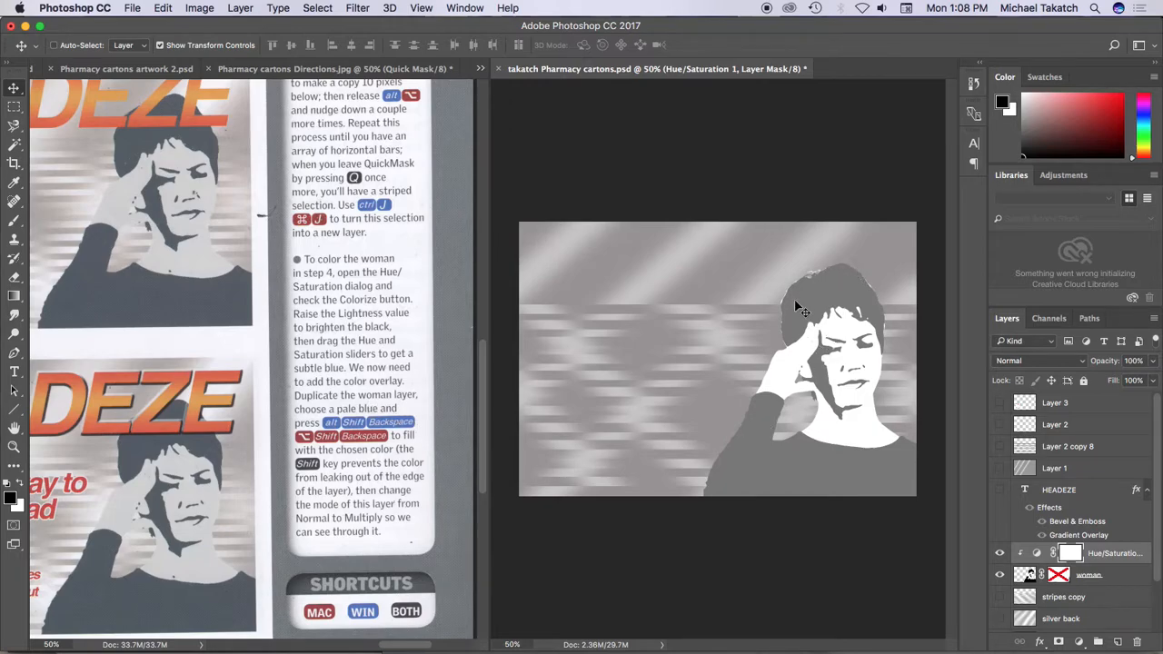
Duplicate the woman layer, place the copy above the Hue/Saturation adjustment, and clip the adjustment to the original woman layer again
click(1125, 579)
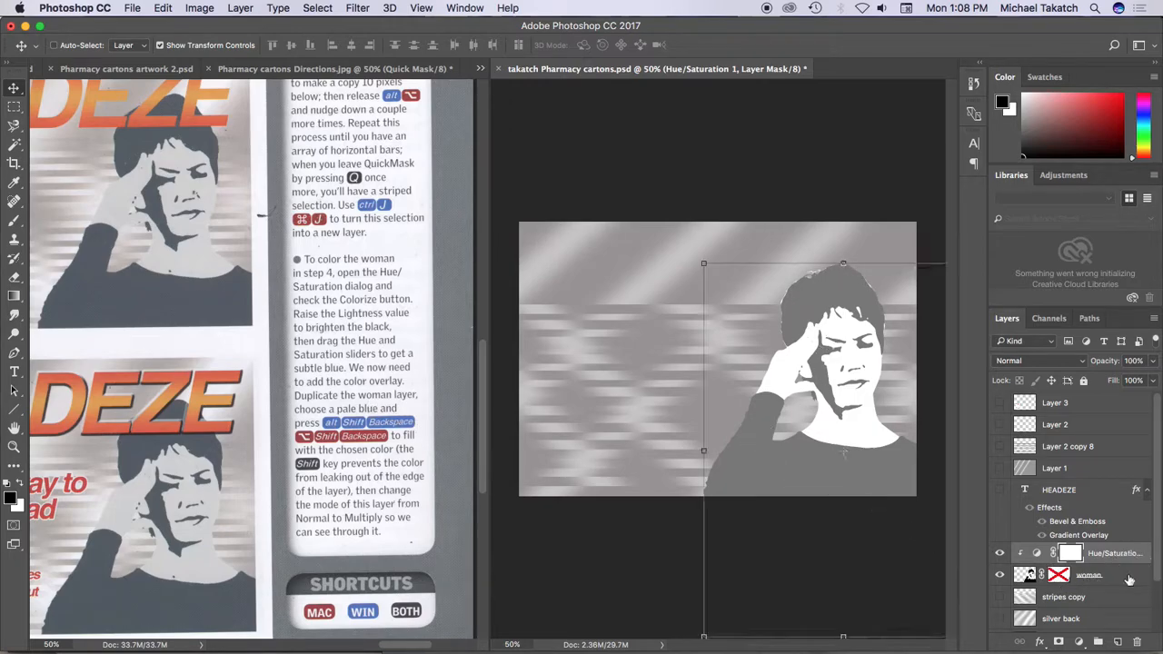
drag(1123, 586, 1118, 641)
drag(1107, 580, 1107, 554)
click(1082, 580)
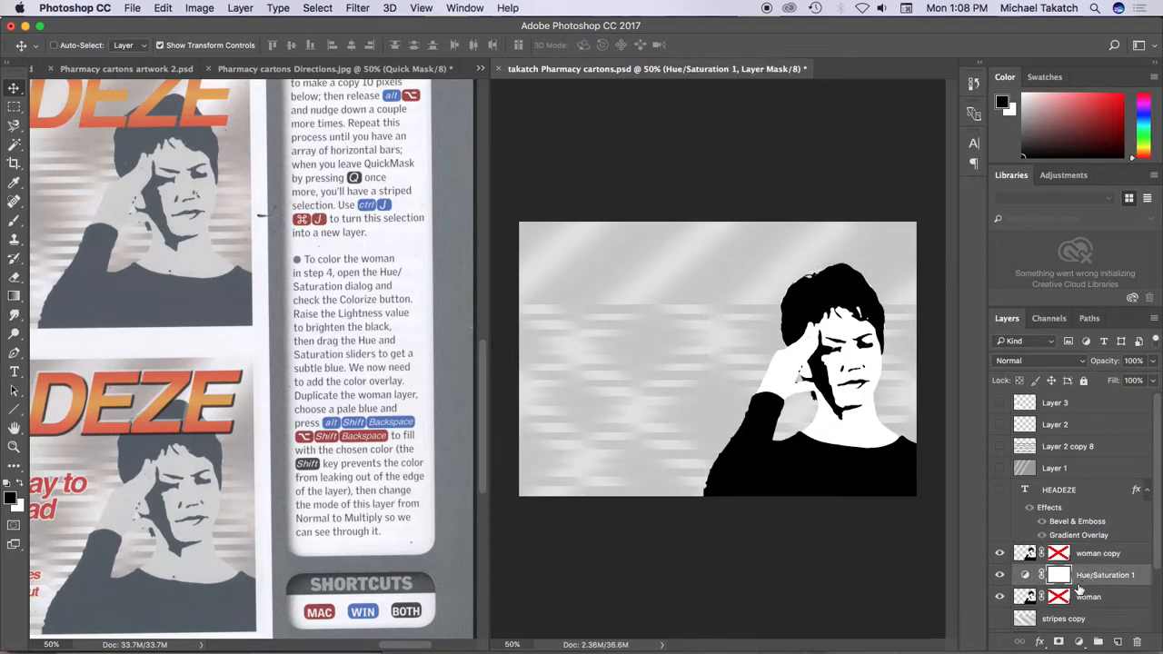
alt+click(1078, 586)
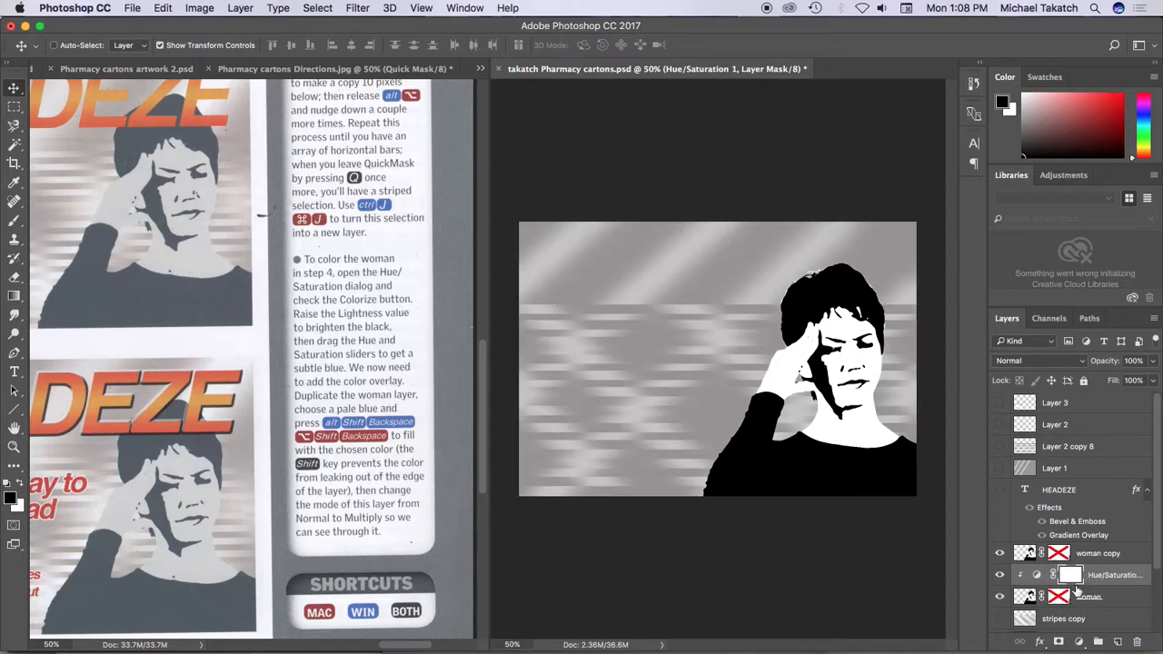
Toggle the visibility of the Hue/Saturation adjustment and the woman copy layer to check what each one contributes
click(1001, 576)
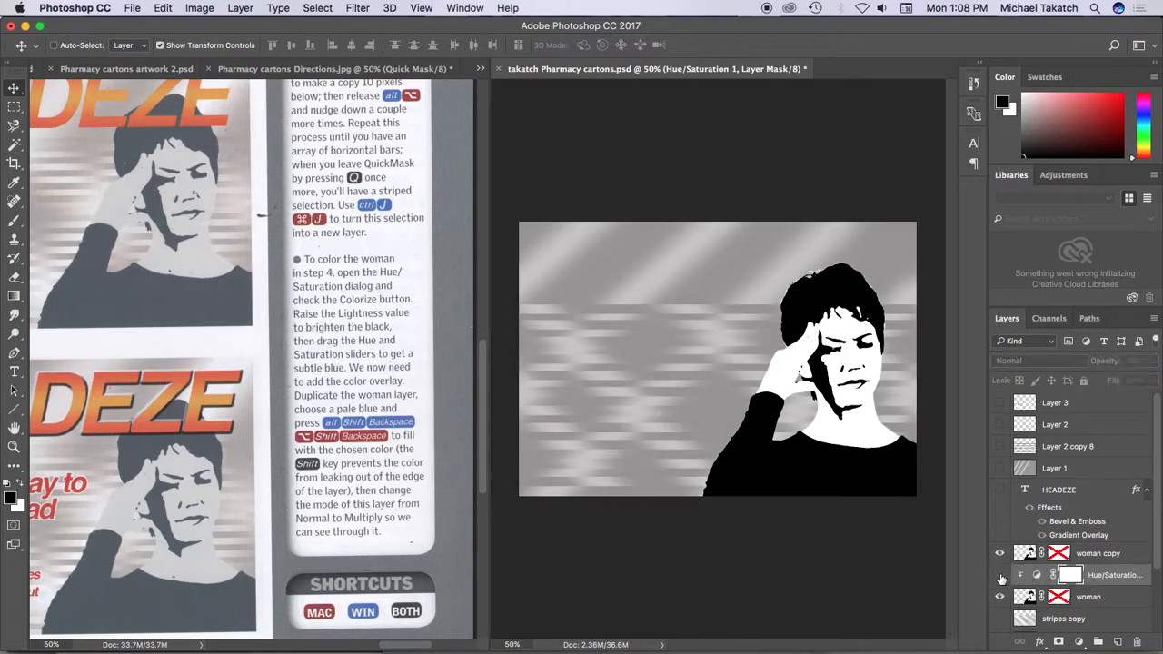
click(1000, 576)
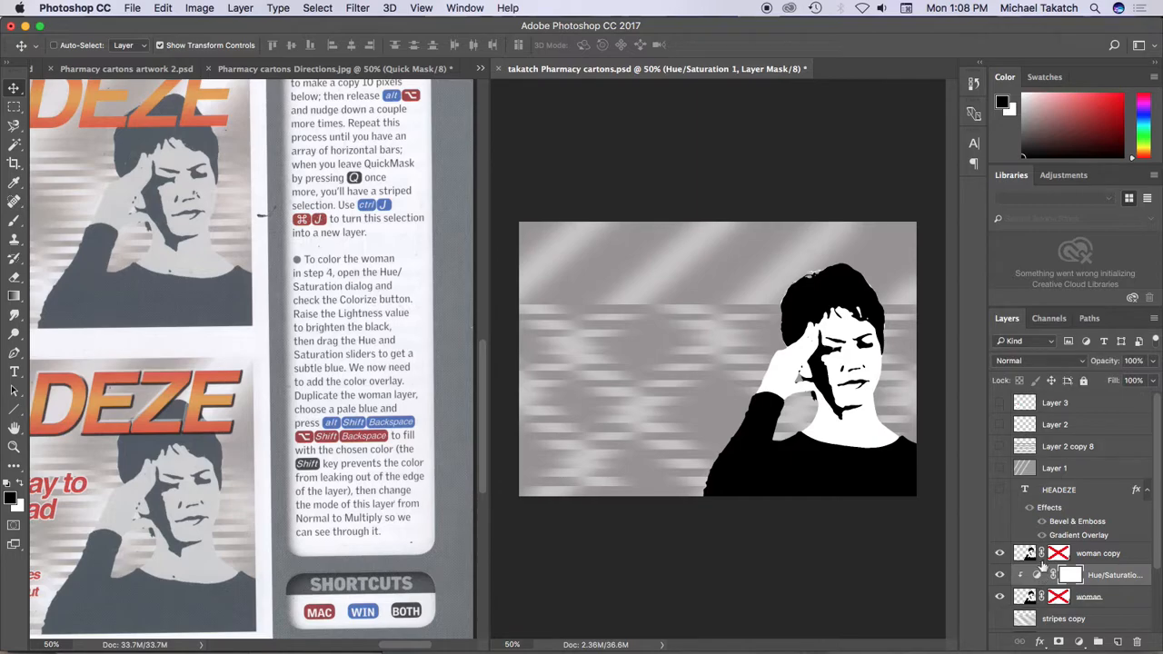
click(1000, 554)
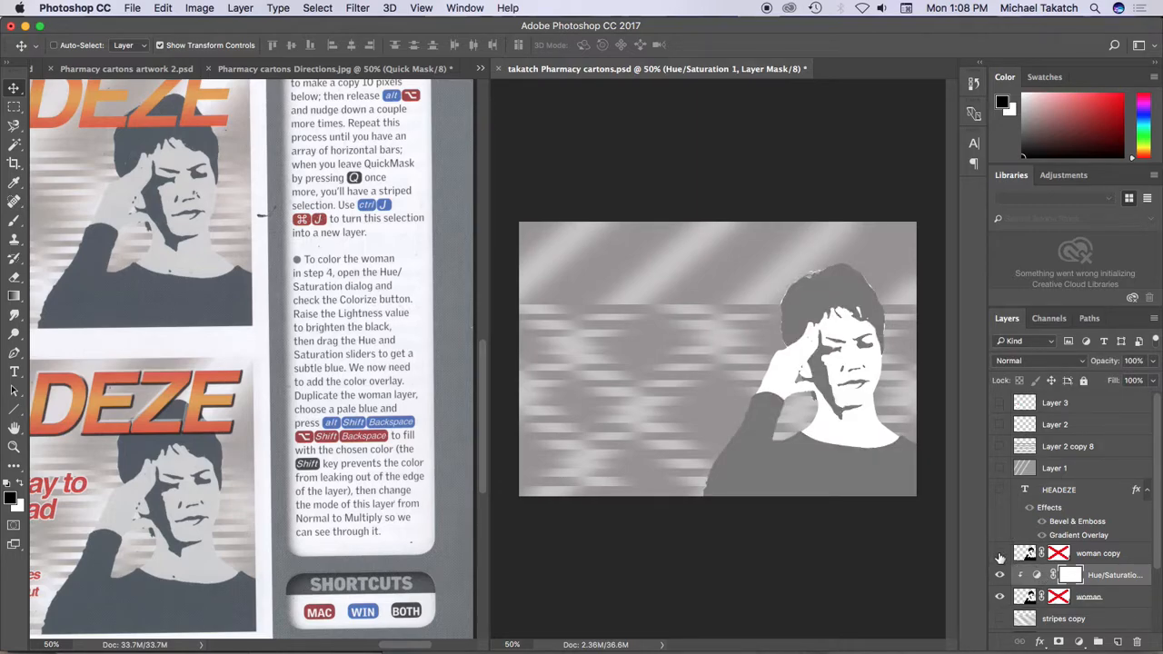
click(999, 554)
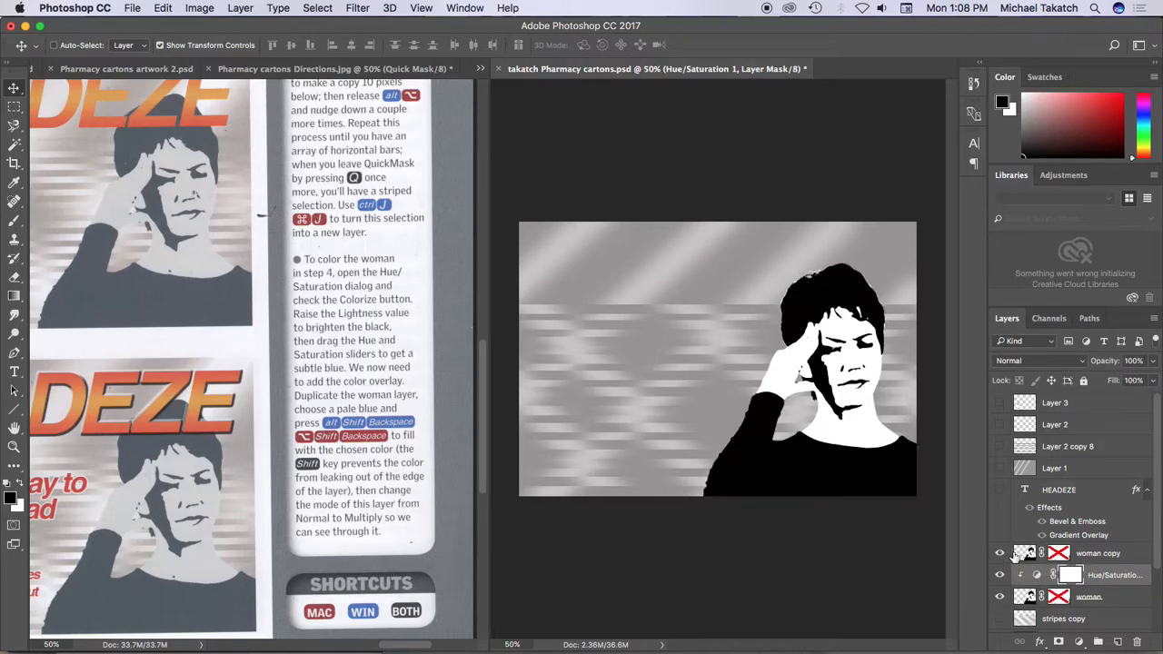
Choose a cyan foreground color and fill the Hue/Saturation adjustment's layer mask with it
click(1145, 125)
click(1096, 114)
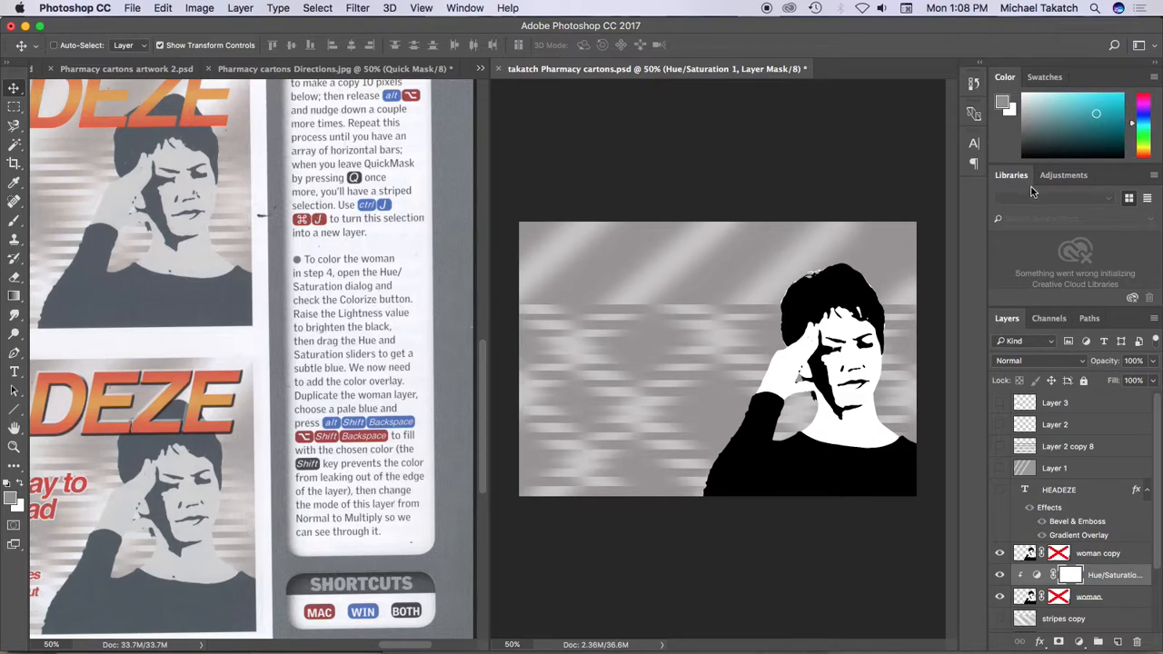
key(alt+BackSpace)
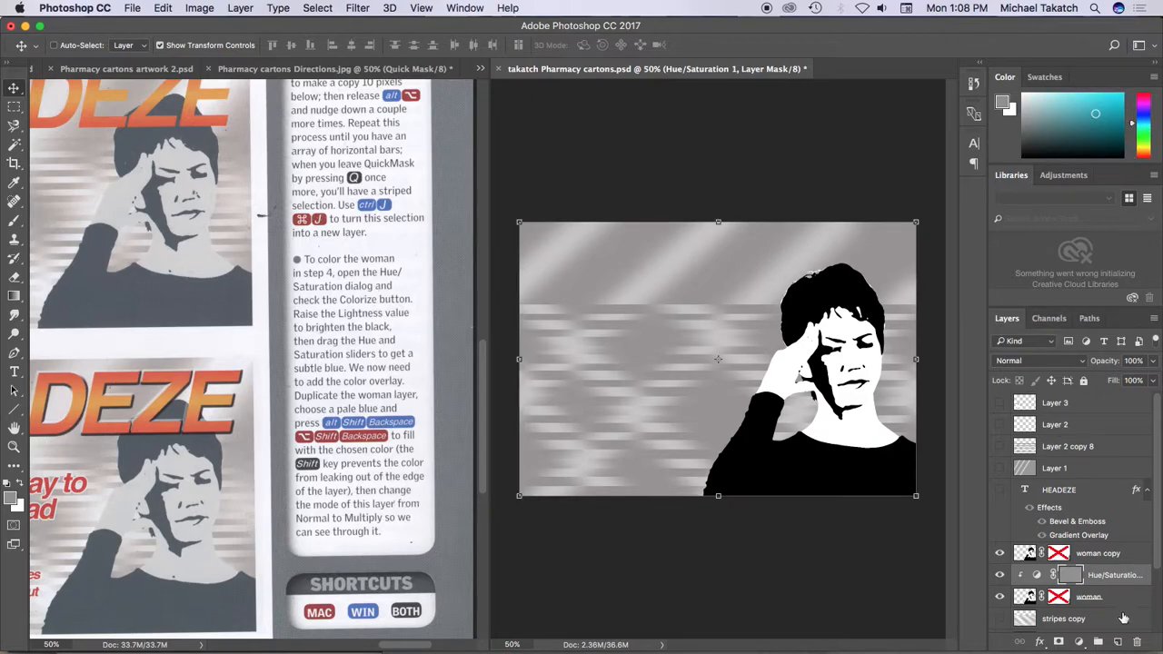
Fill only the opaque pixels of the woman copy layer with a pale blue foreground color
click(1025, 554)
key(d)
key(alt+shift+BackSpace)
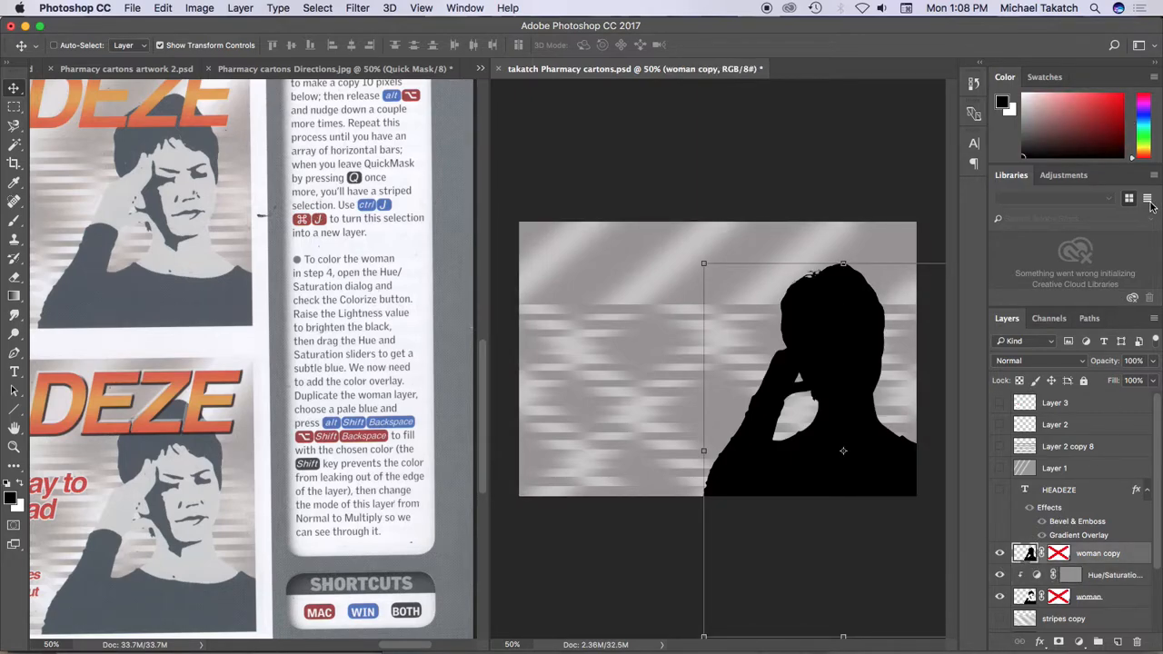
click(1146, 126)
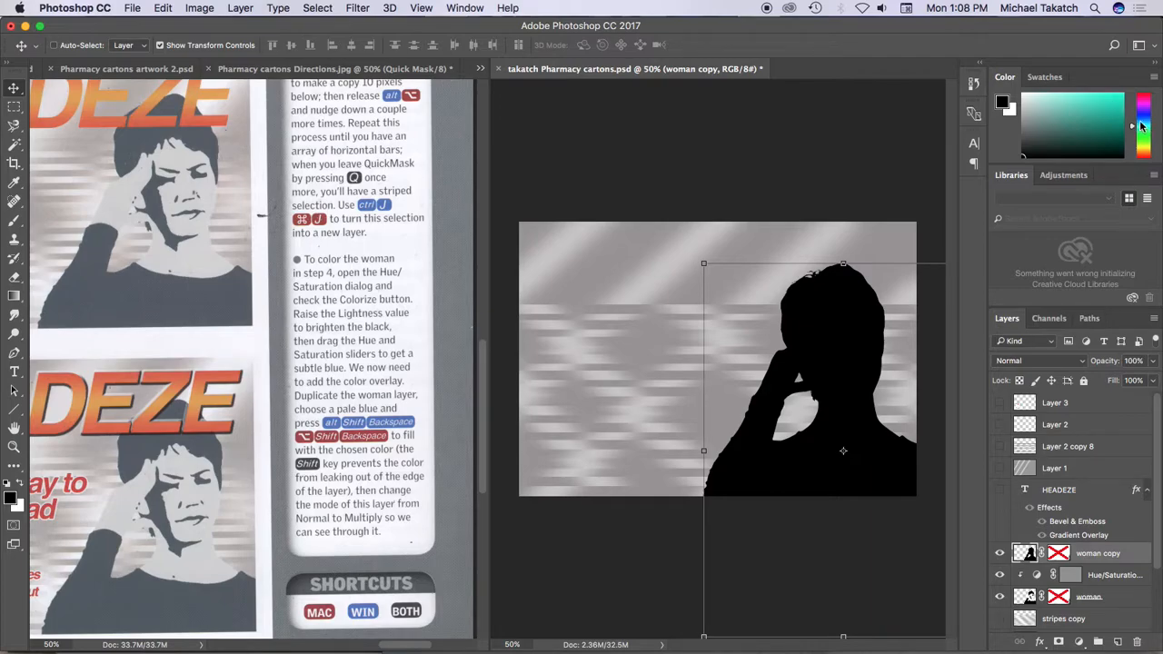
click(1068, 97)
key(alt+shift+BackSpace)
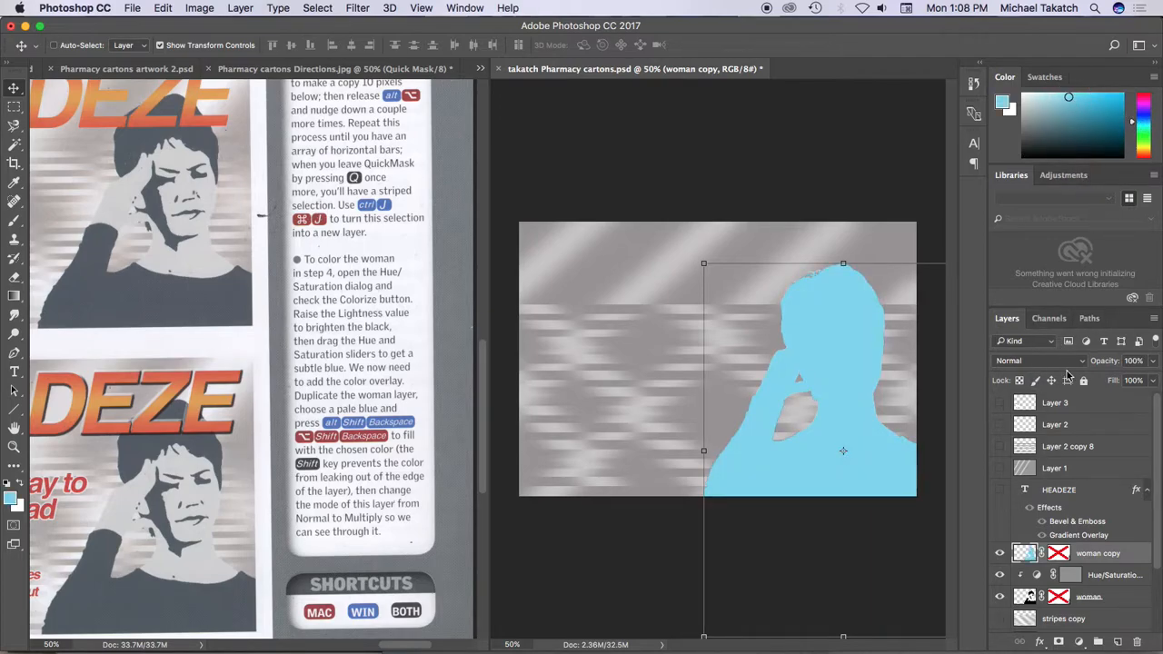
Check the woman copy layer by hiding and showing it, and set its blend mode to Multiply
click(999, 553)
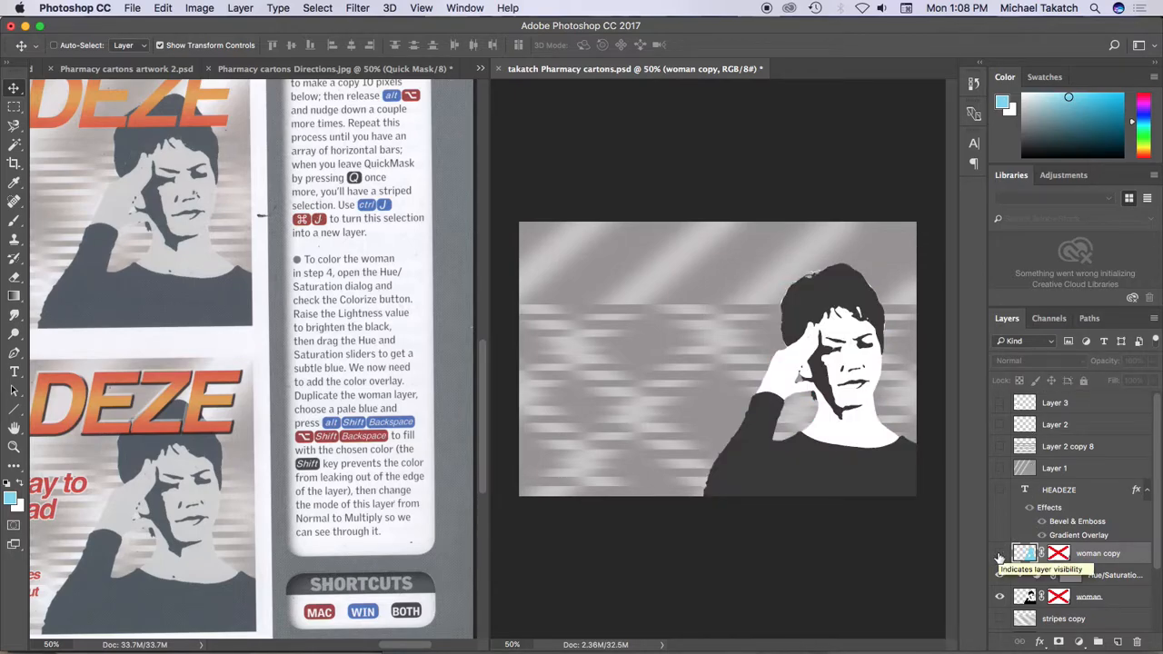
click(999, 554)
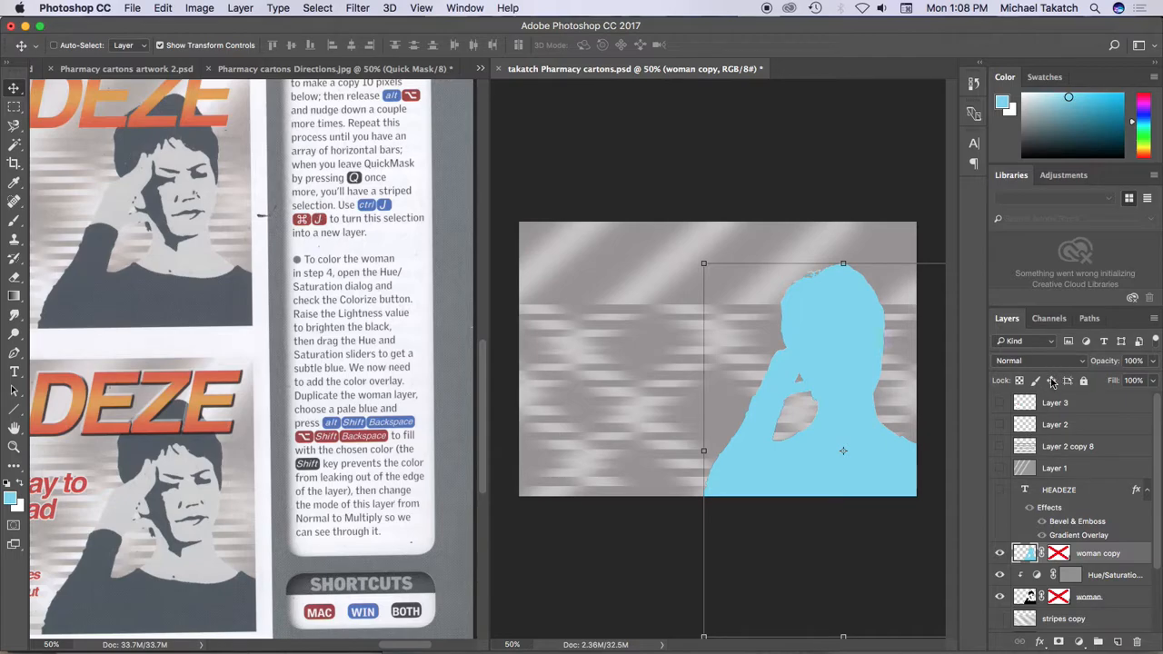
click(1049, 345)
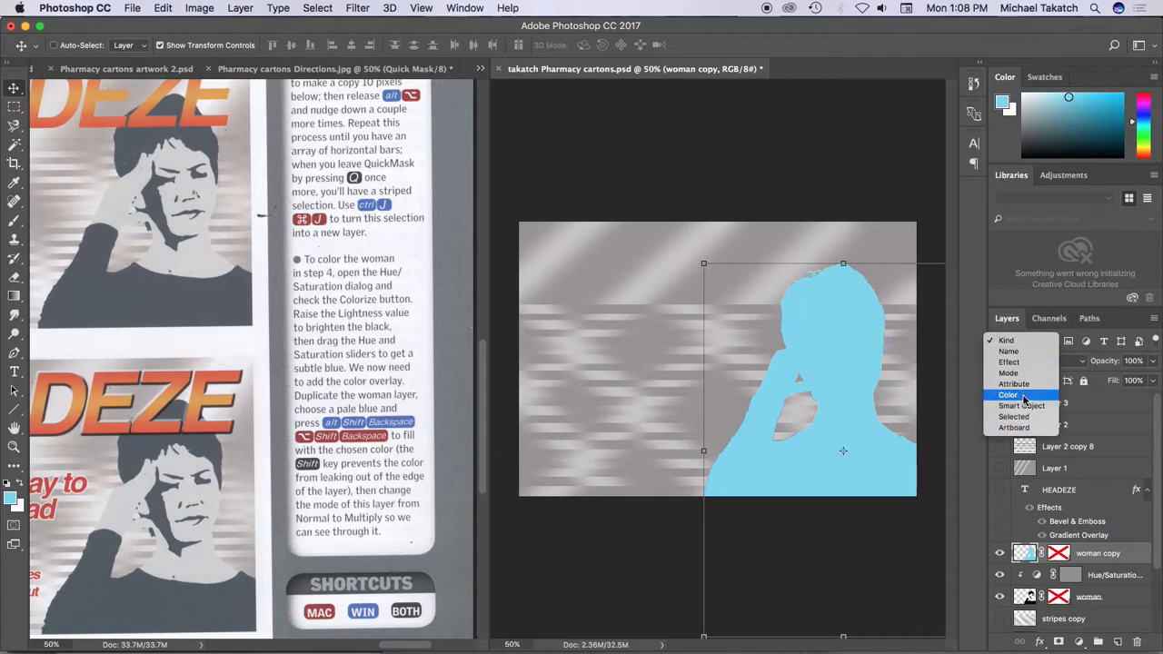
click(1080, 366)
click(1080, 363)
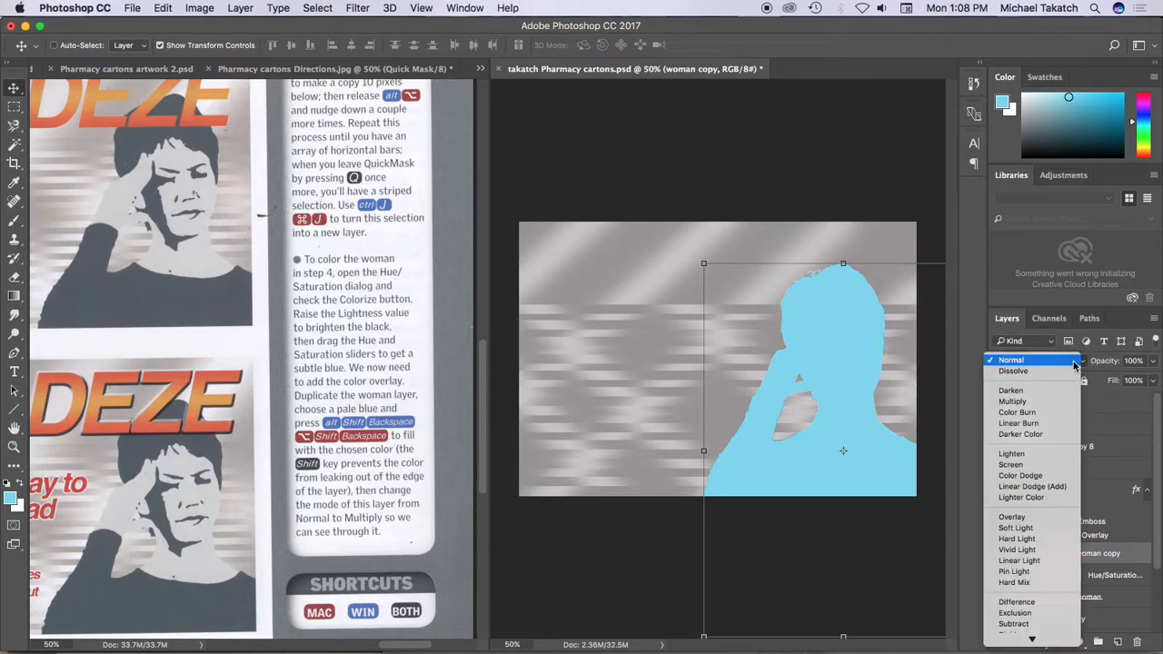
click(1012, 399)
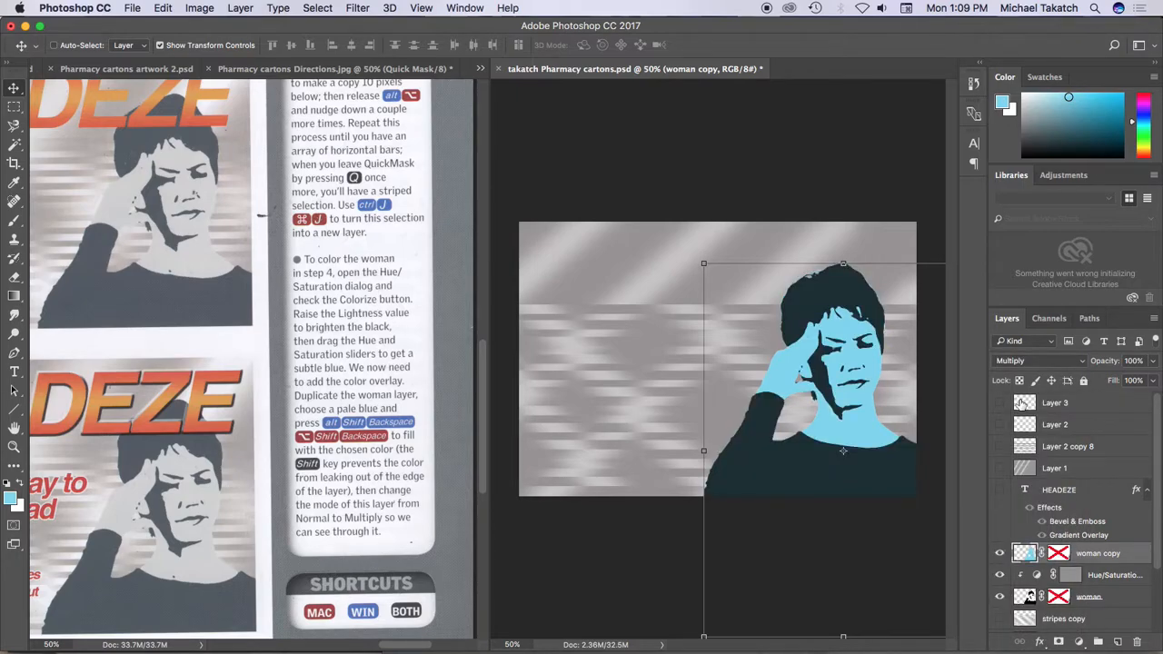
Raise the Lightness of the Hue/Saturation adjustment clipped to the woman layer to +63
click(1077, 594)
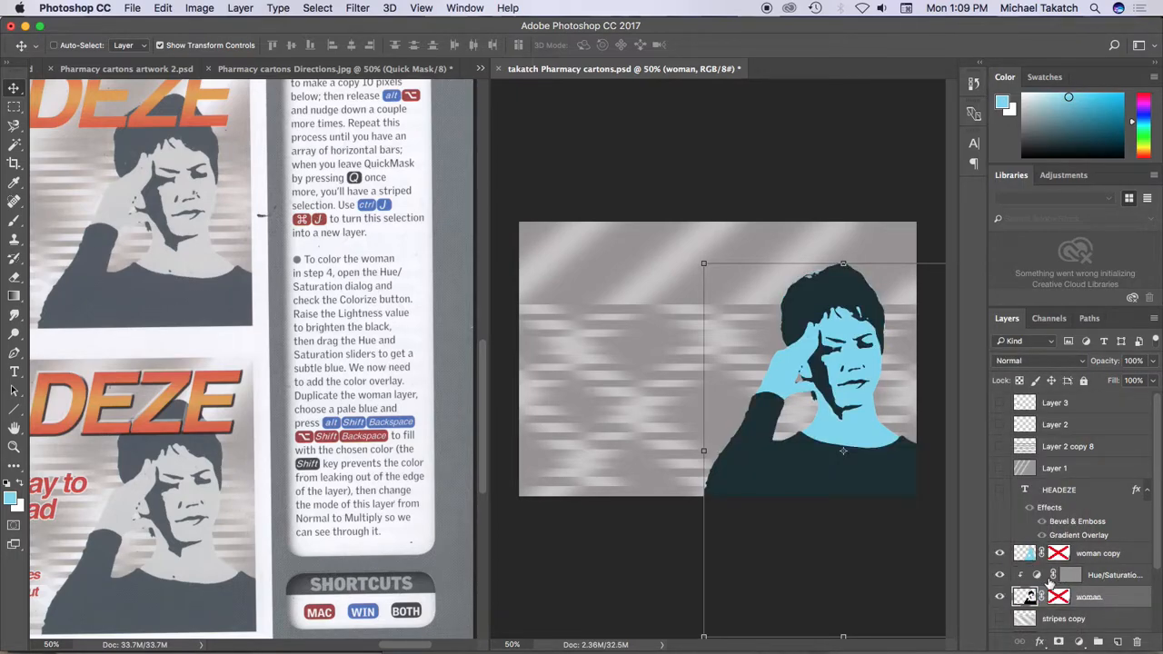
double_click(1036, 578)
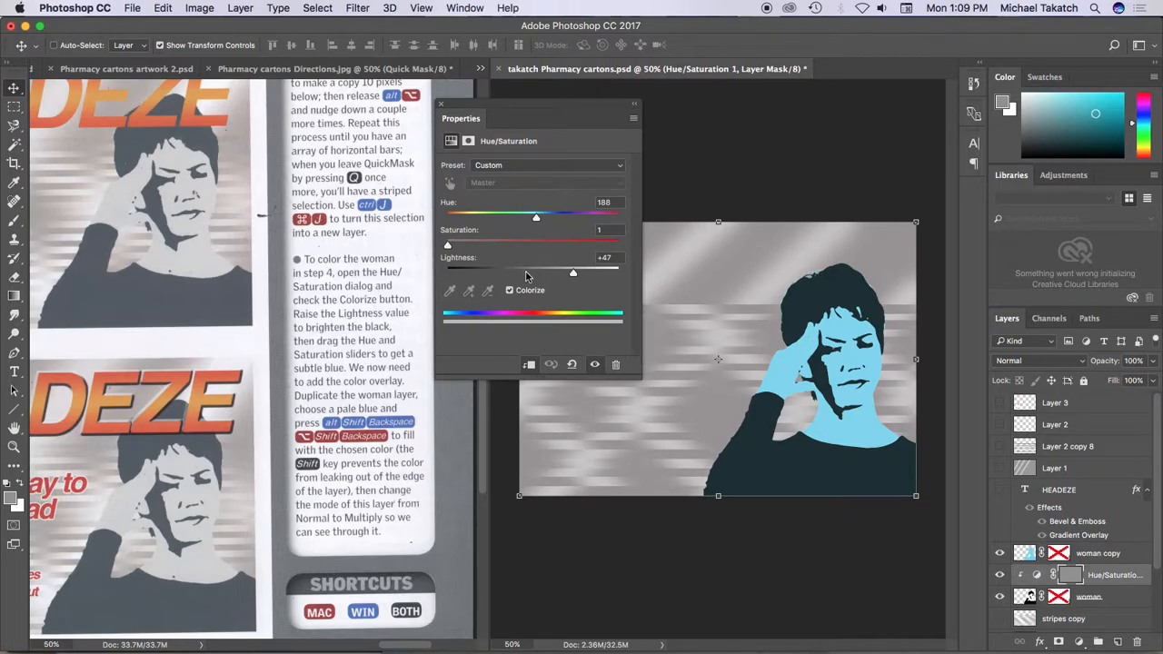
mouse_move(572, 276)
mouse_down()
mouse_move(582, 276)
mouse_move(556, 277)
mouse_move(587, 276)
mouse_up()
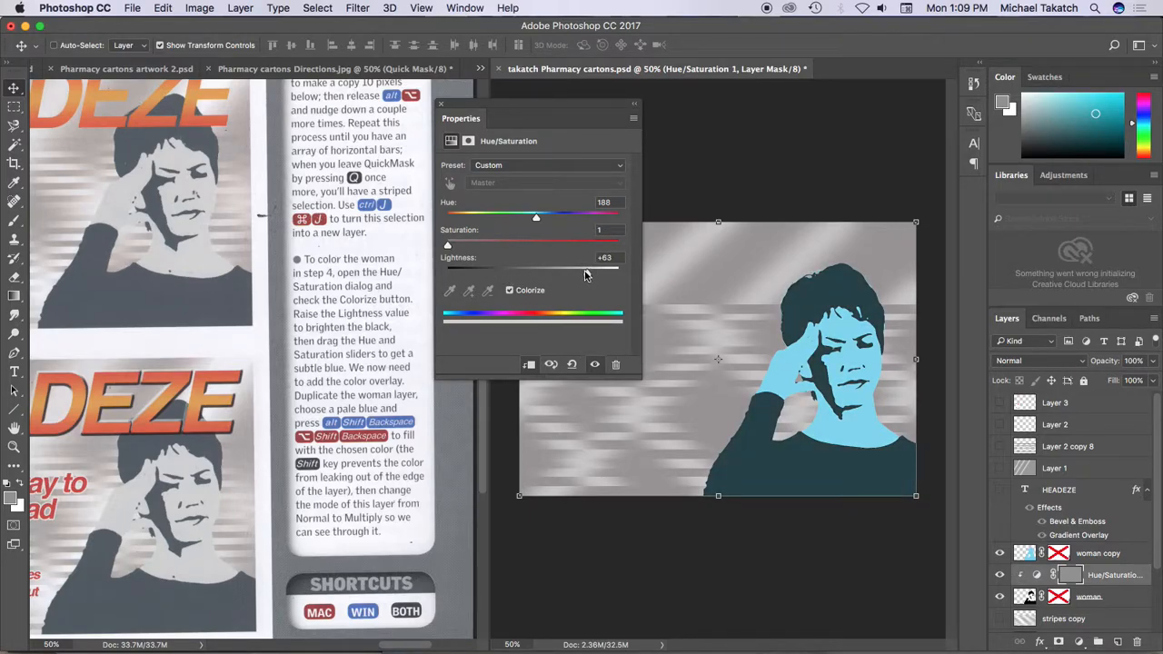
click(441, 104)
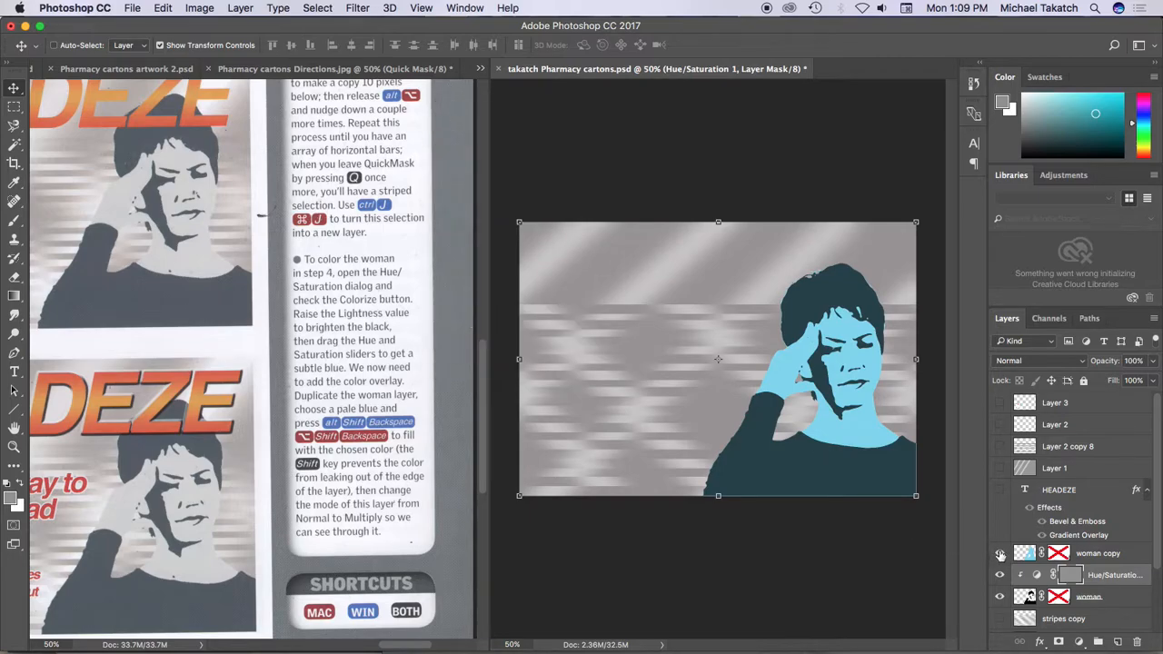
With the woman copy layer temporarily hidden, raise the Hue/Saturation adjustment's Lightness to +94 and show the layer again
click(1000, 553)
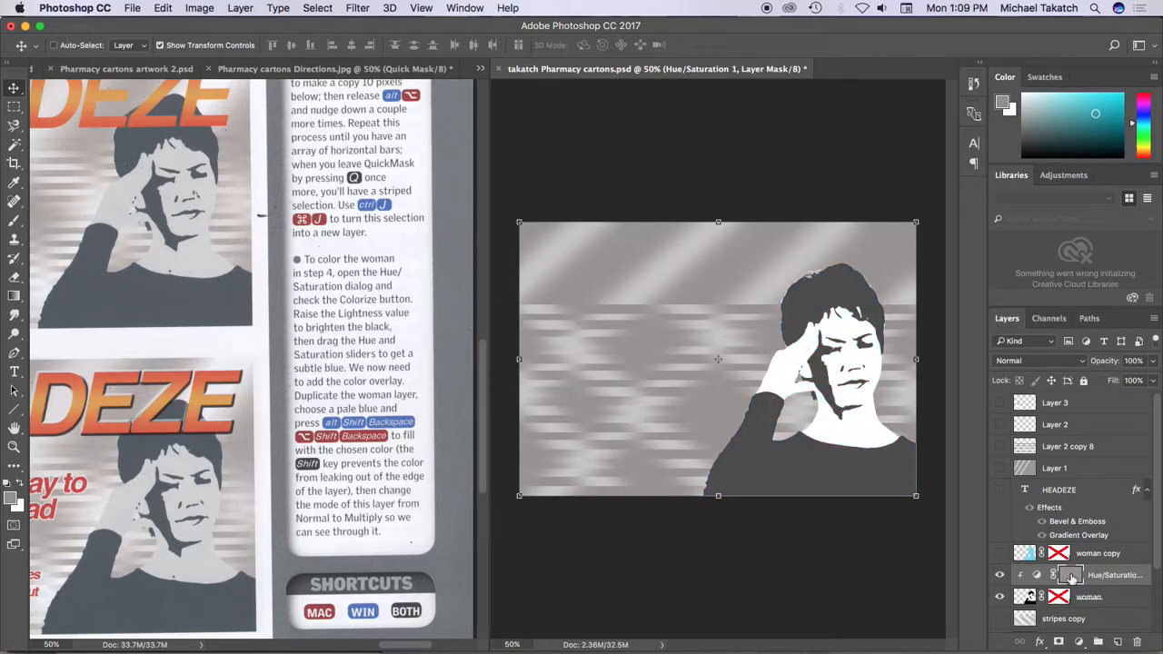
double_click(1036, 575)
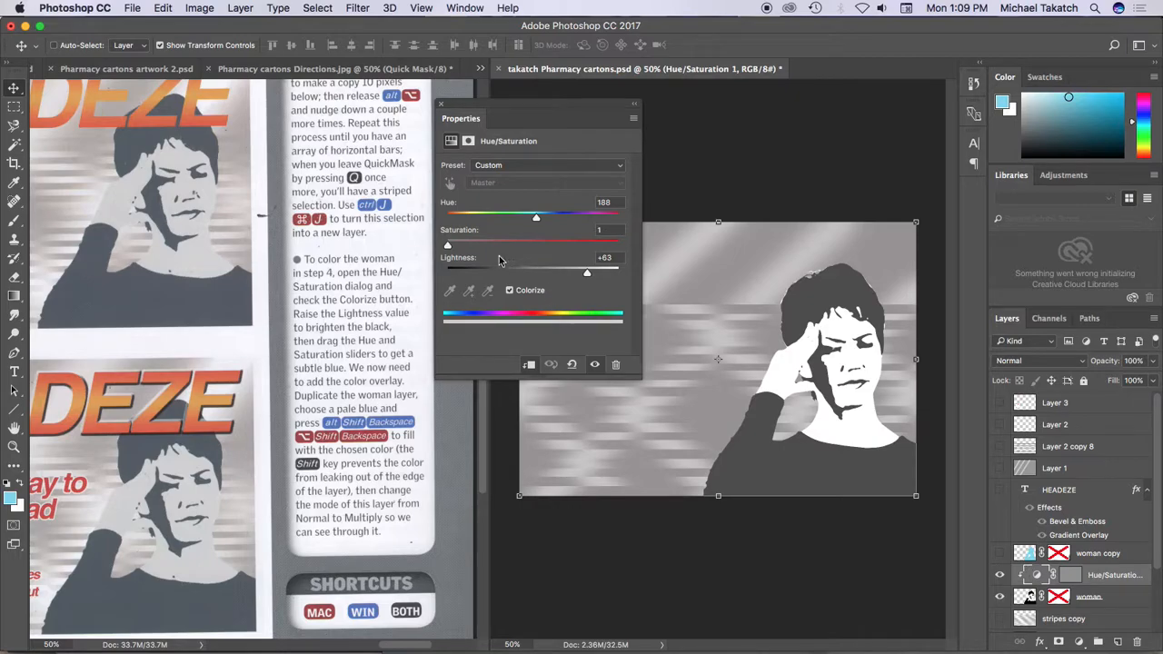
drag(587, 273, 614, 272)
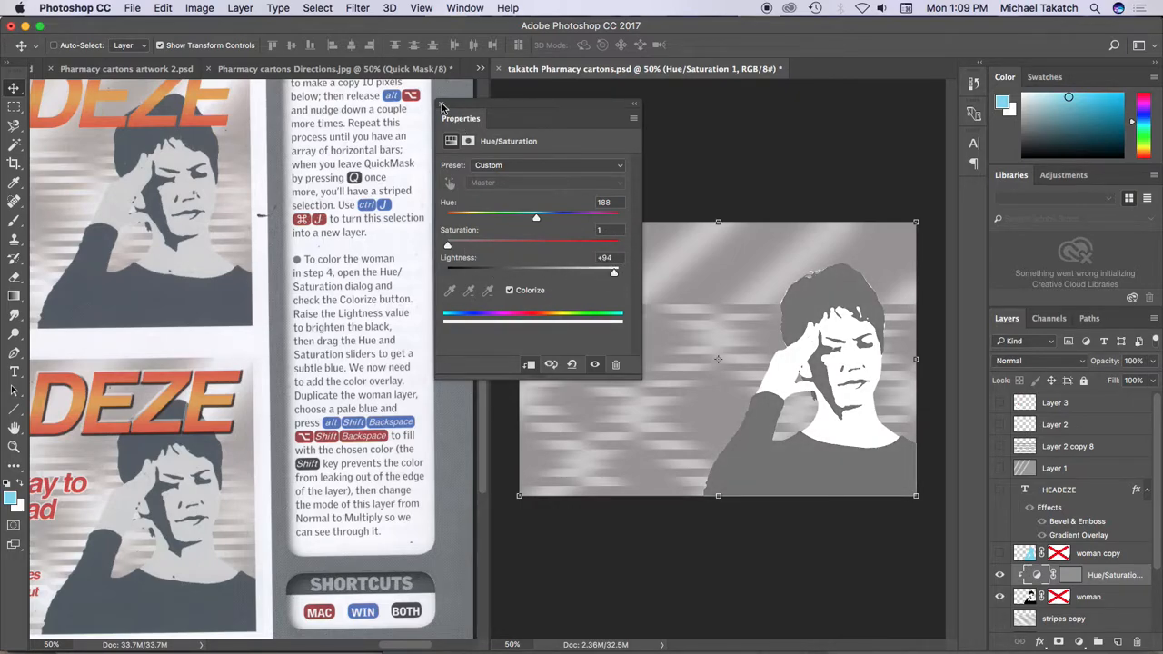
click(444, 106)
click(1000, 553)
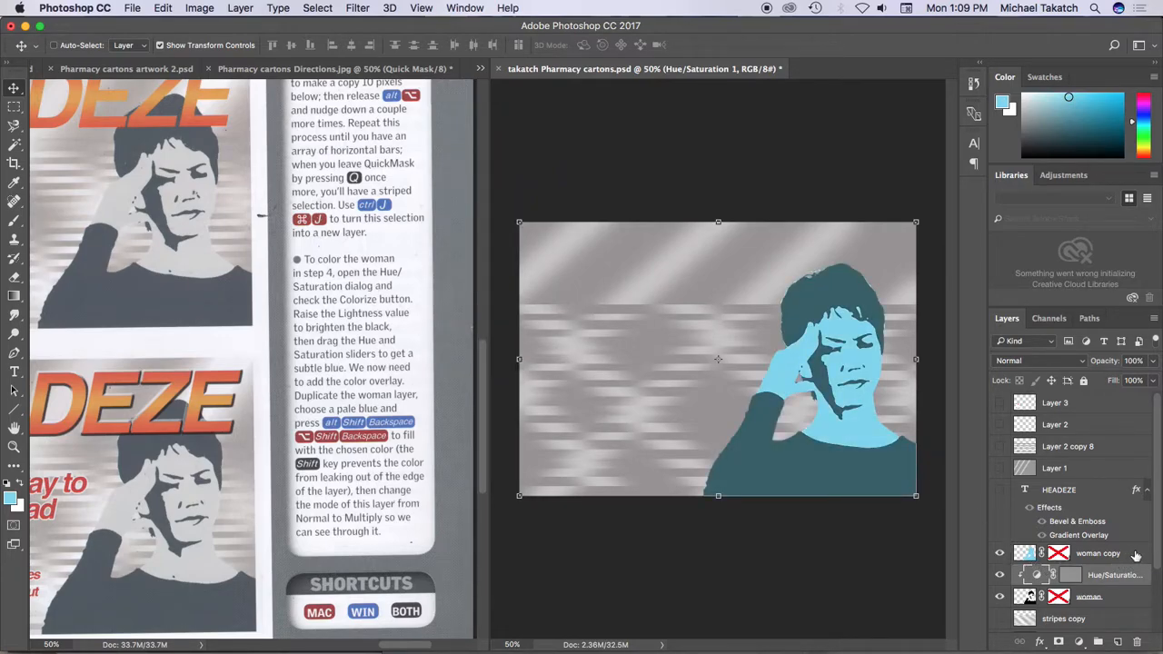
Choose a paler blue foreground color and refill only the opaque pixels of the woman copy layer with it
click(1049, 98)
click(1048, 99)
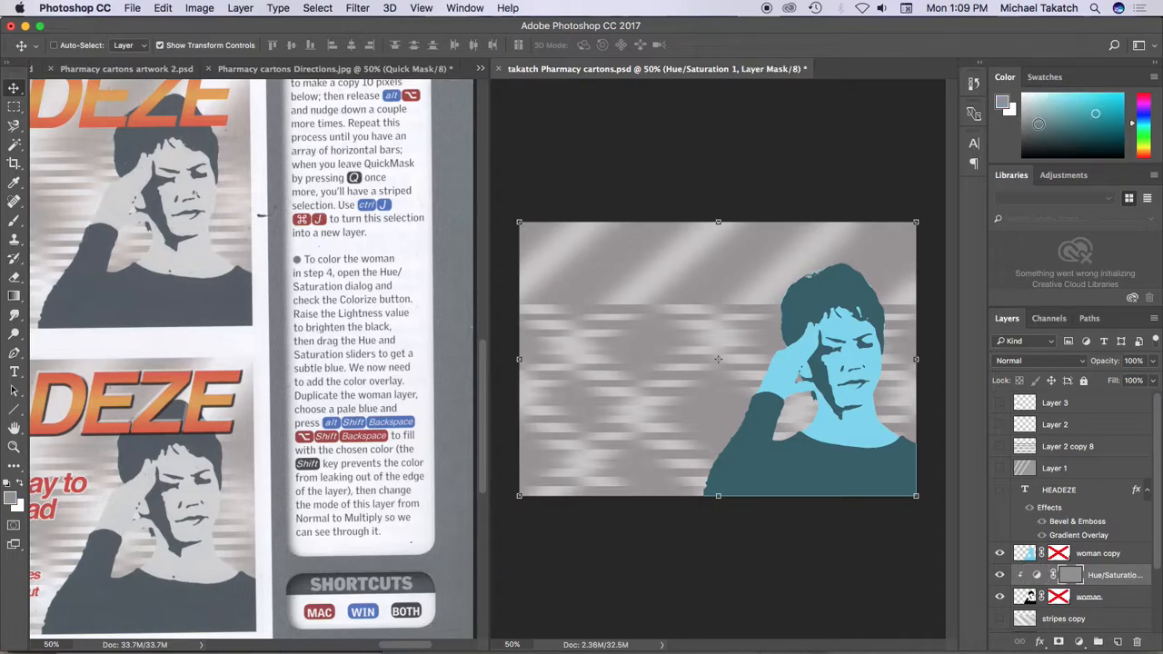
click(1024, 552)
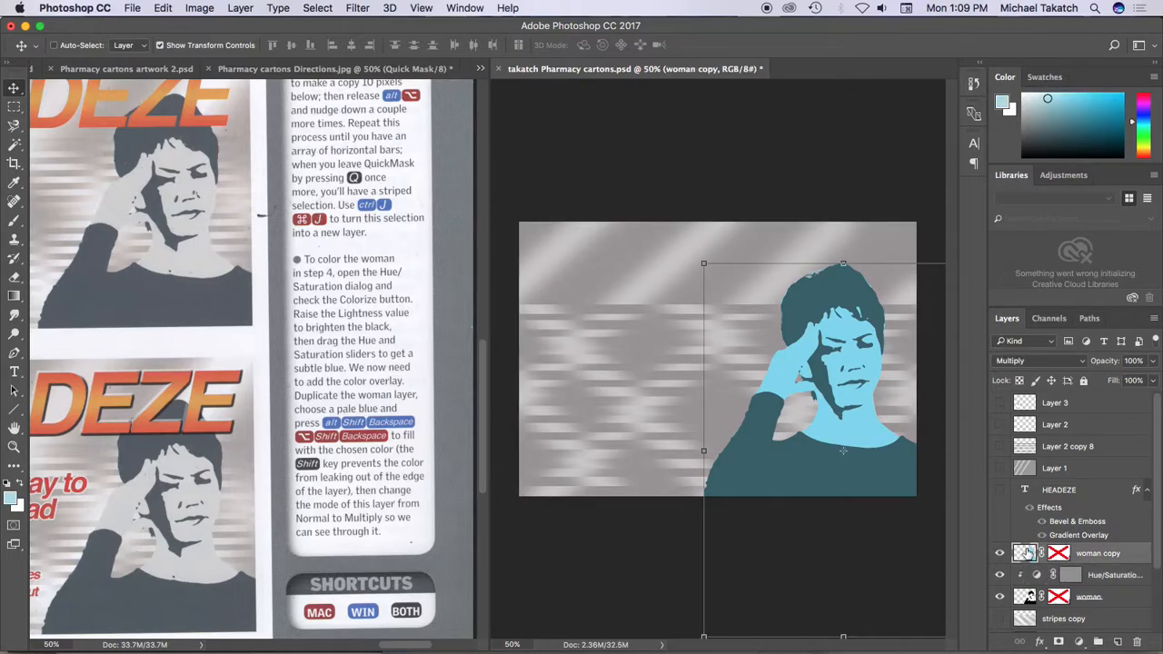
key(alt+shift+BackSpace)
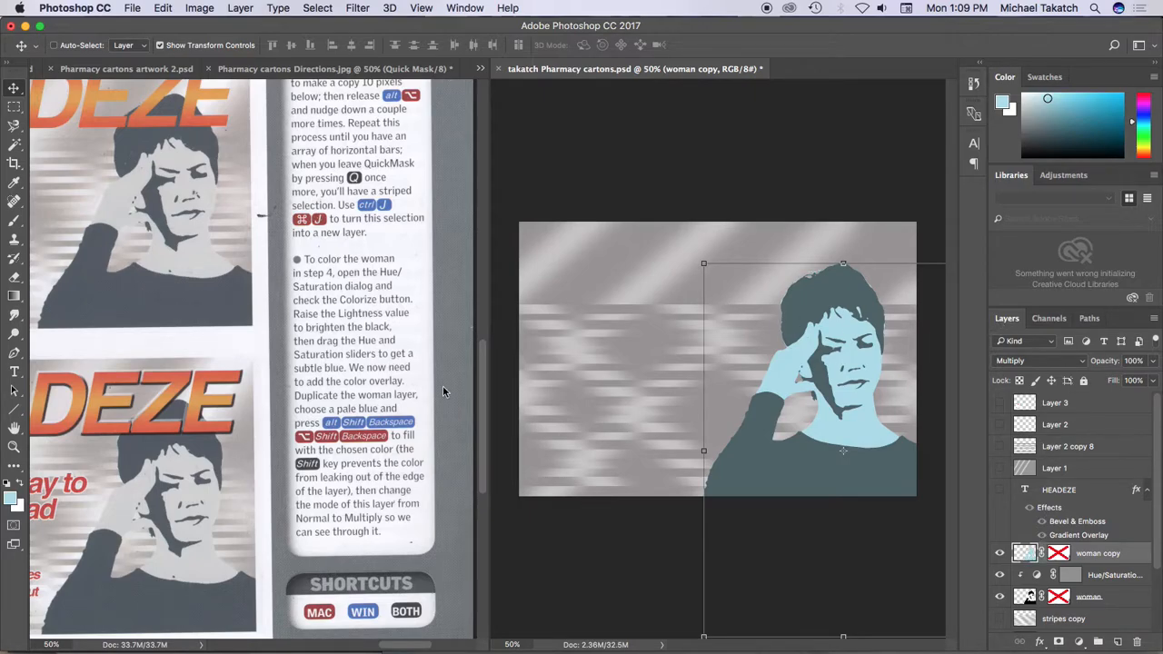
Consult the title step in the directions scan and add the black text HEADEZE in 24 pt Helvetica Bold Oblique above the stripes
click(258, 411)
drag(106, 398, 430, 296)
drag(207, 337, 427, 338)
drag(186, 334, 436, 332)
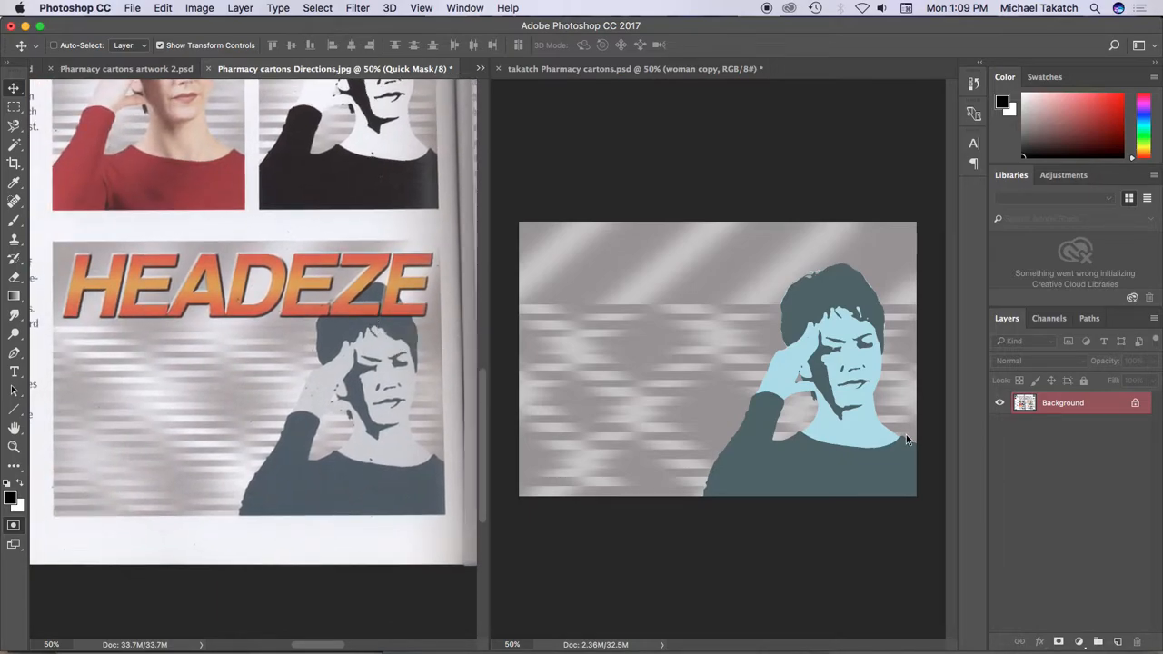
click(956, 370)
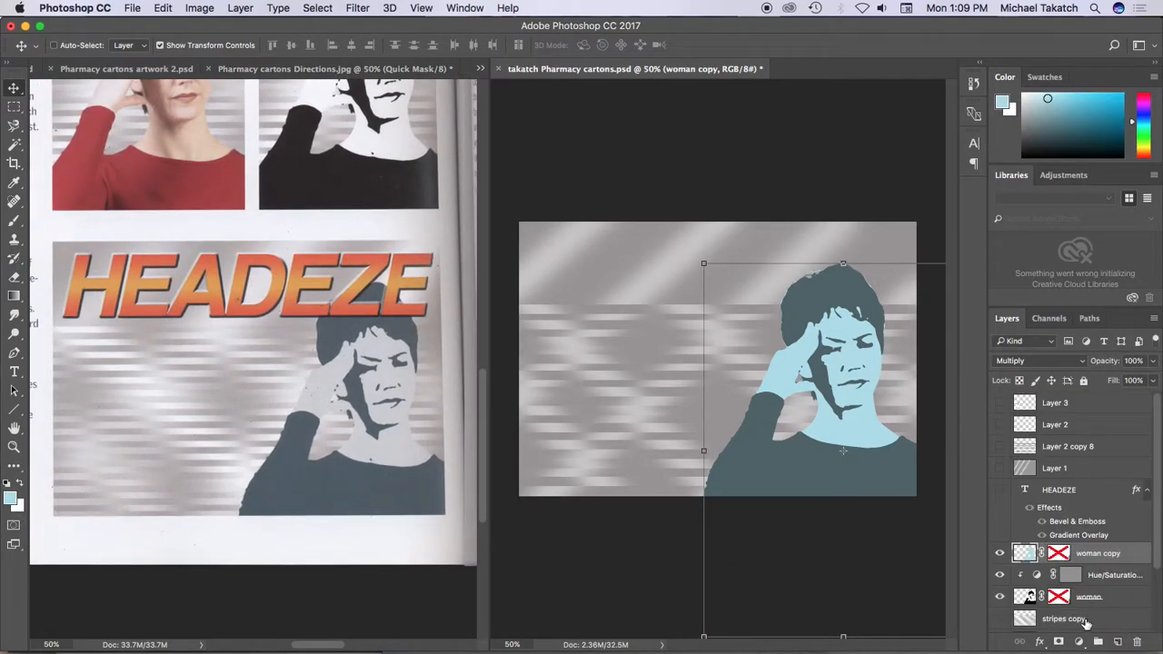
key(t)
key(d)
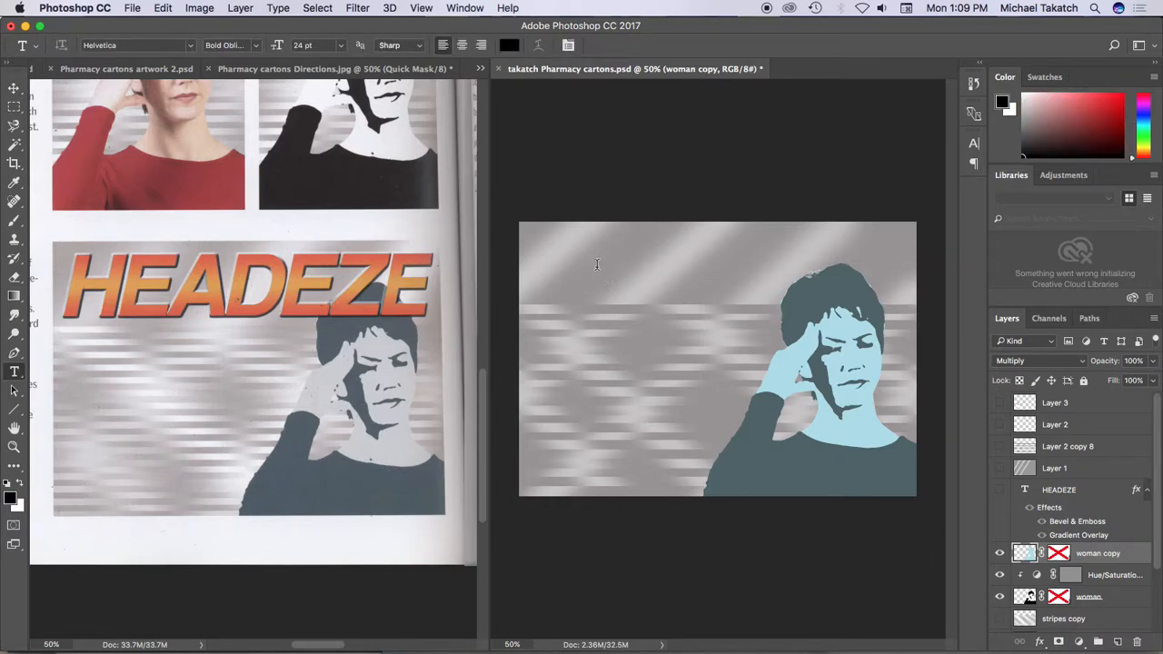
click(597, 264)
text(HEADEZ)
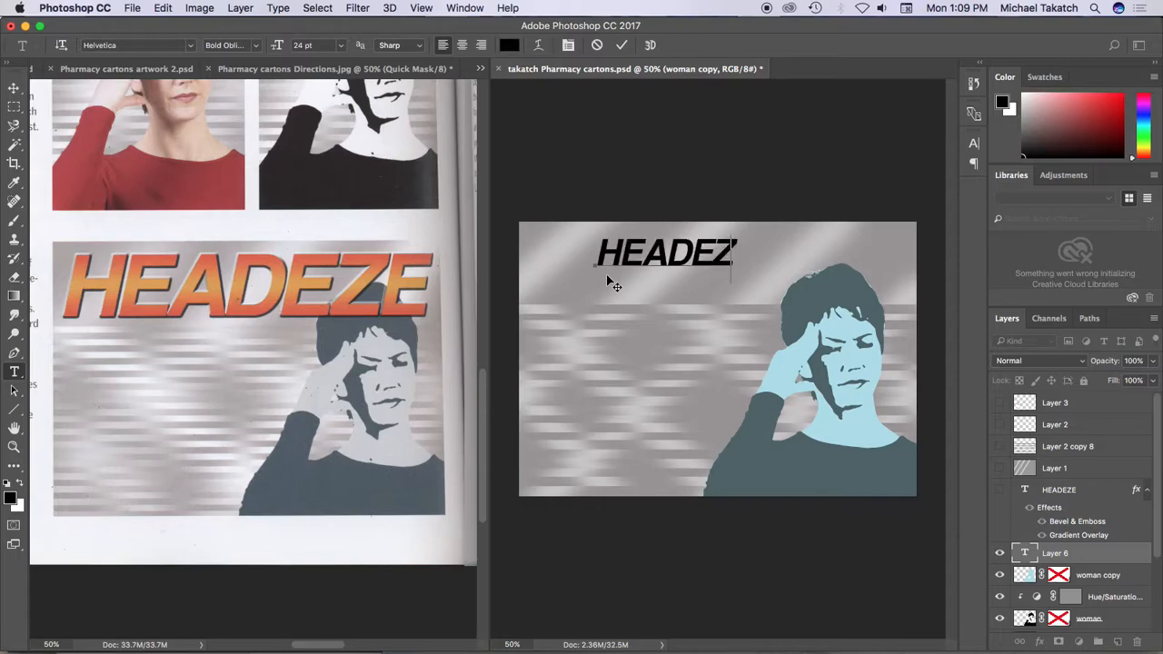
text(E)
Scale the HEADEZE text to about 234% so it spans the upper part of the artwork
click(14, 89)
drag(760, 267, 886, 317)
key(super+z)
drag(734, 250, 910, 337)
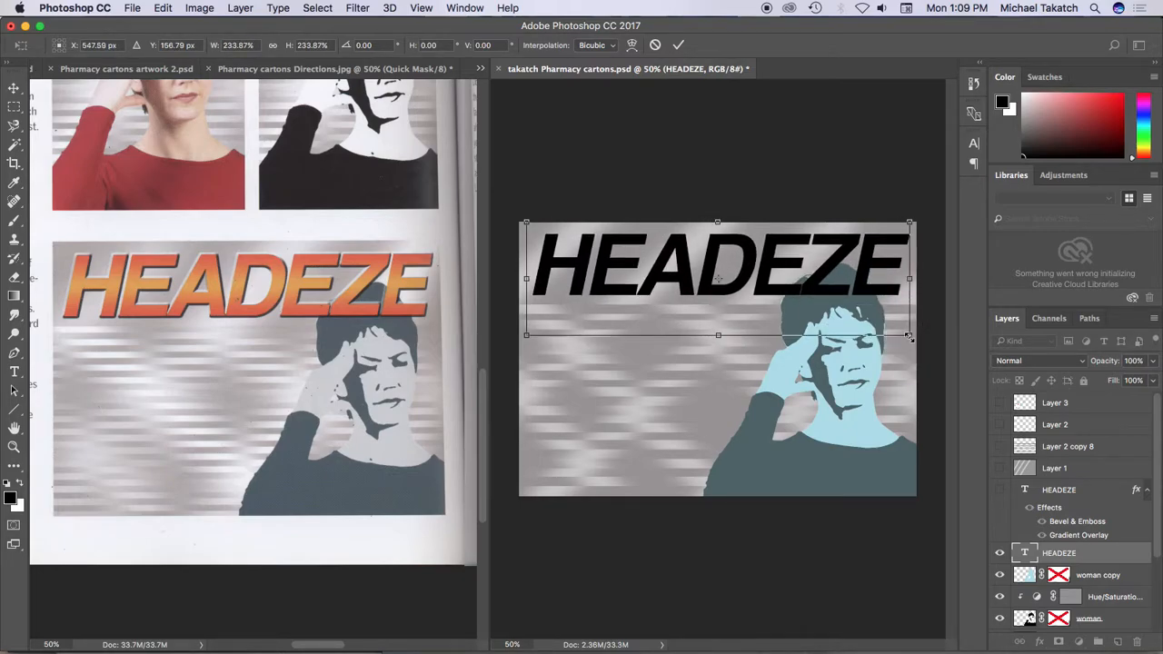
key(Return)
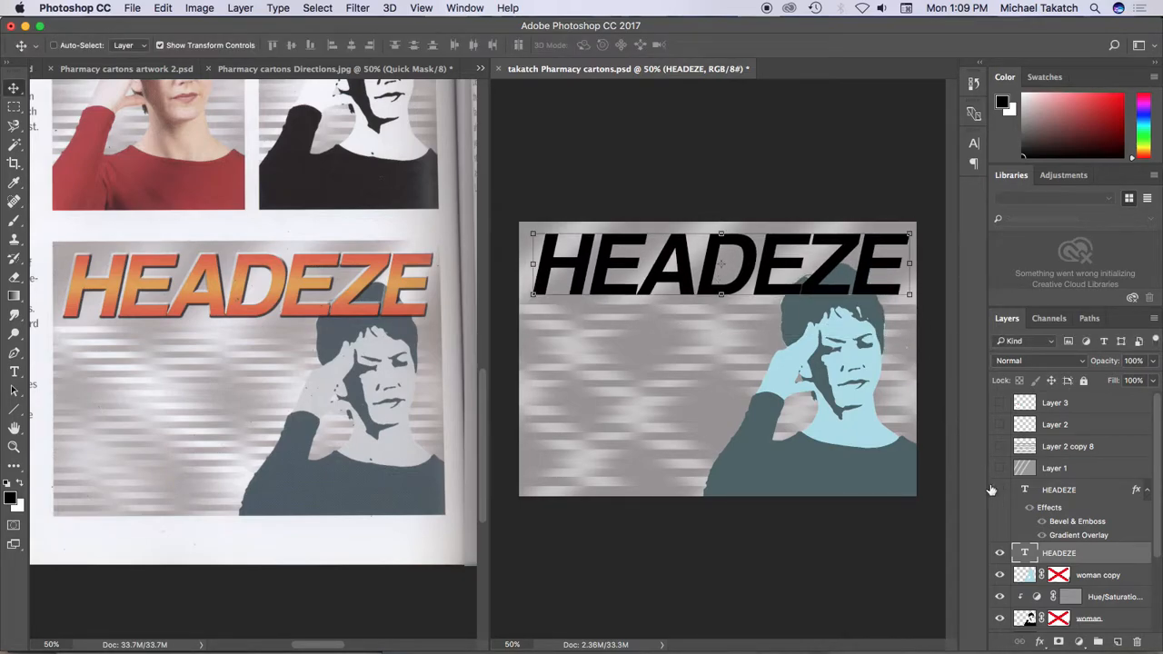
Give the new HEADEZE text a Chisel Hard inner Bevel & Emboss and a linear orange-yellow-orange Gradient Overlay at 90 degrees
double_click(1113, 554)
drag(663, 104, 616, 294)
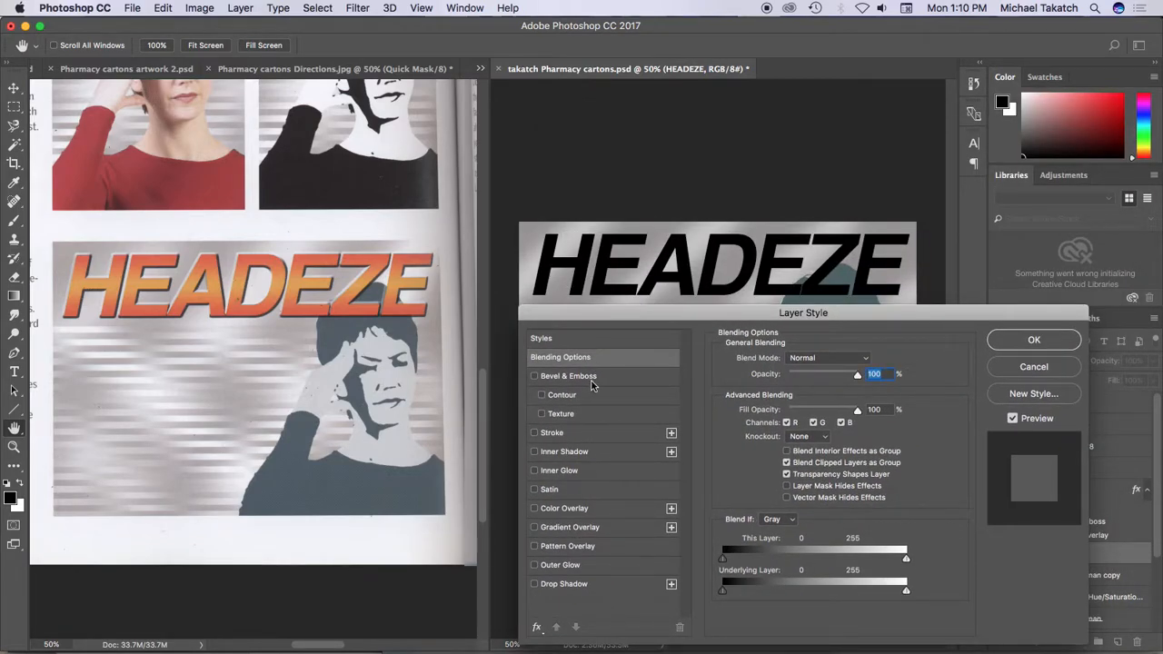
click(598, 380)
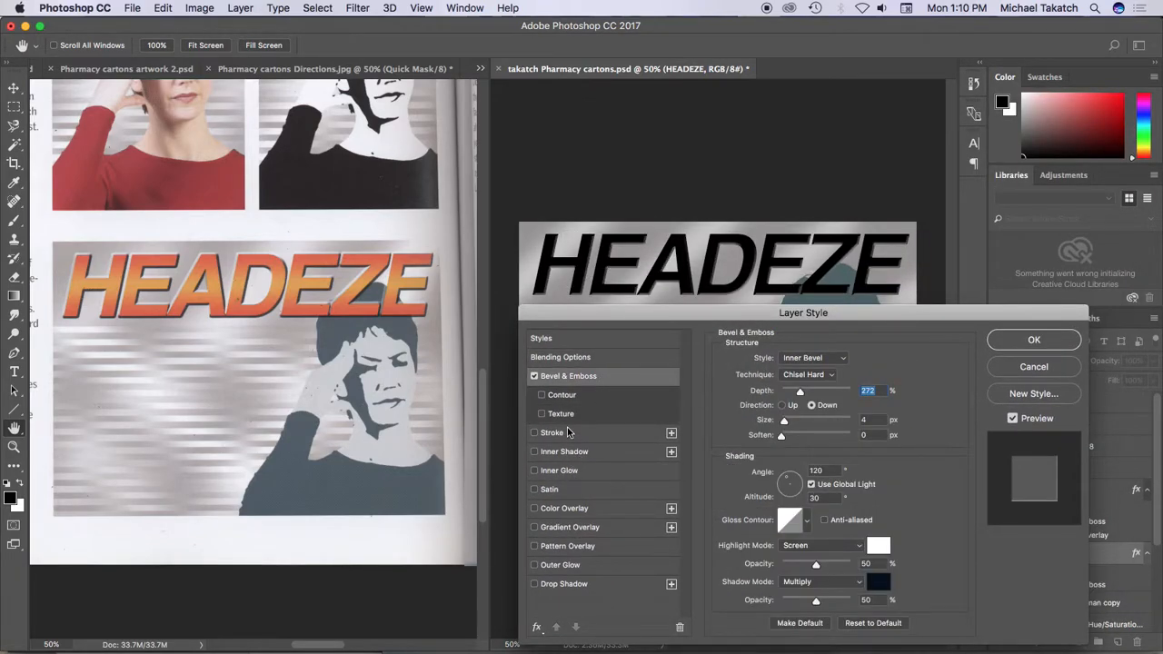
click(598, 528)
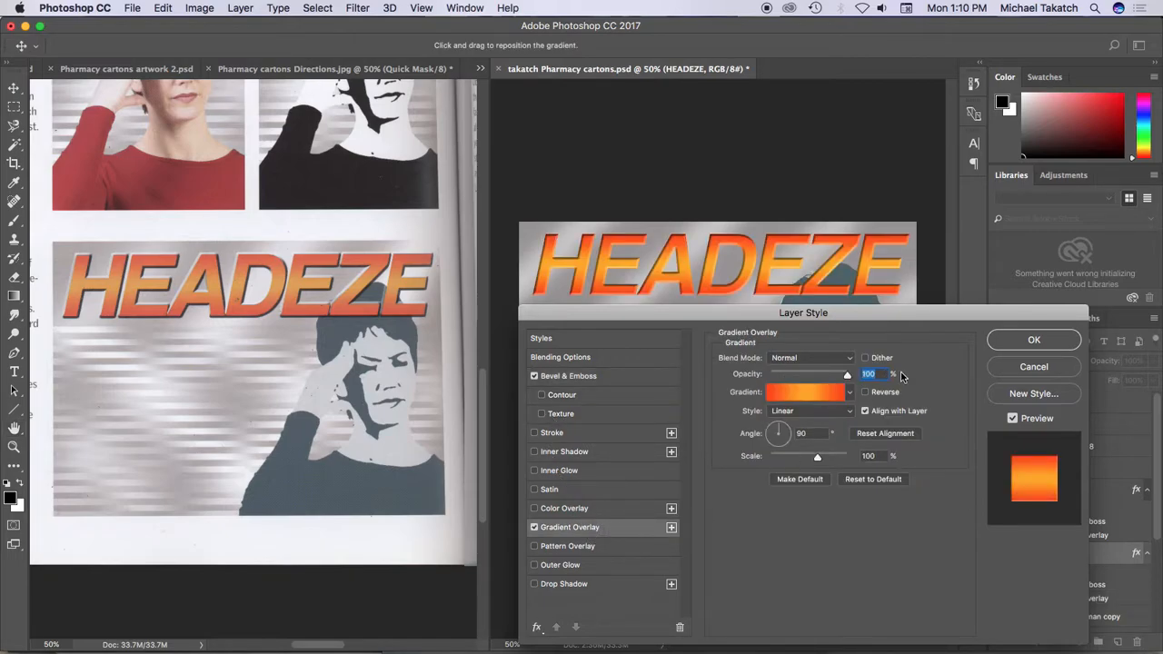
click(1008, 340)
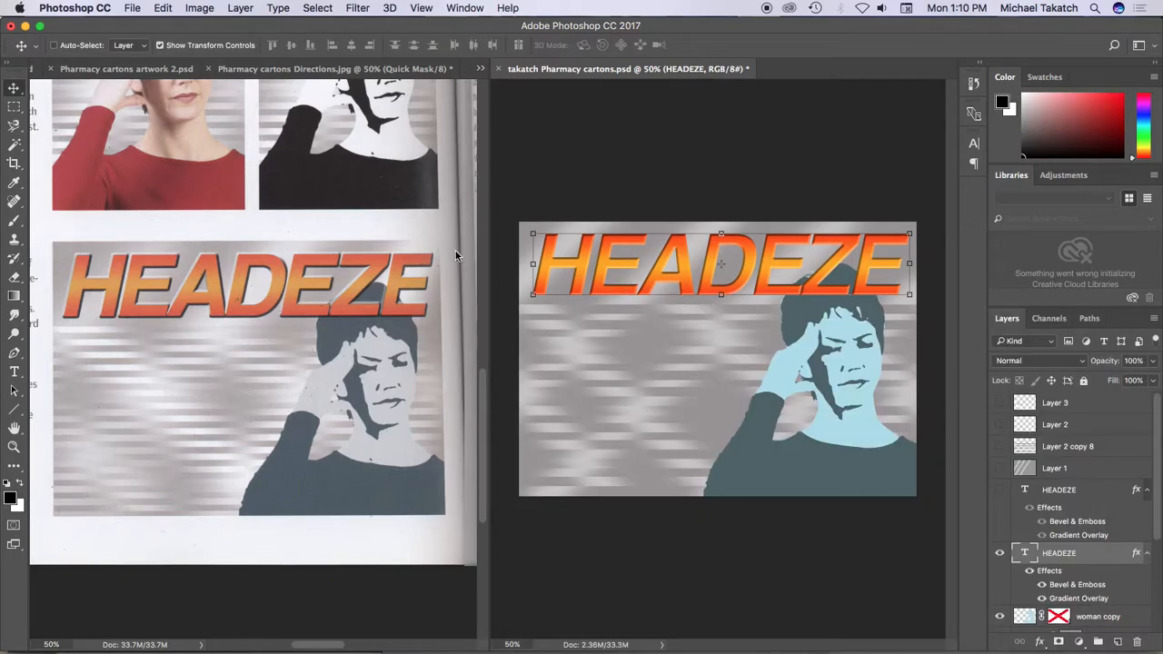
Consult step 6 in the directions scan and duplicate the HEADEZE text directly below the original title
click(270, 315)
scroll(270, 314, right, 10)
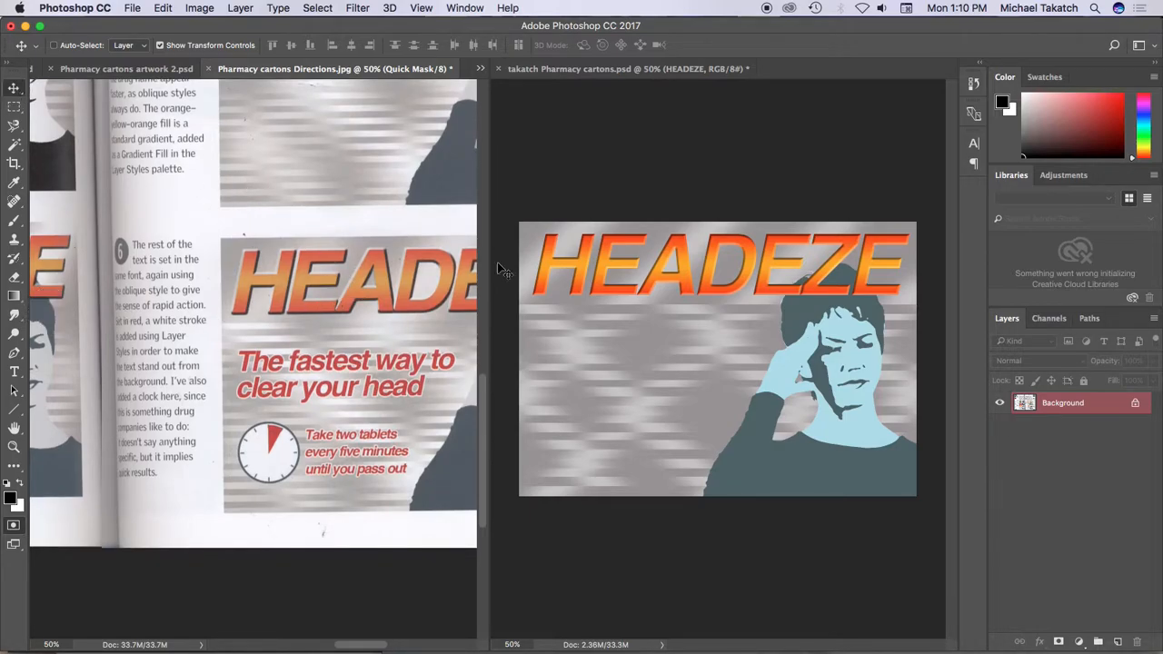
click(601, 273)
drag(605, 318, 604, 369)
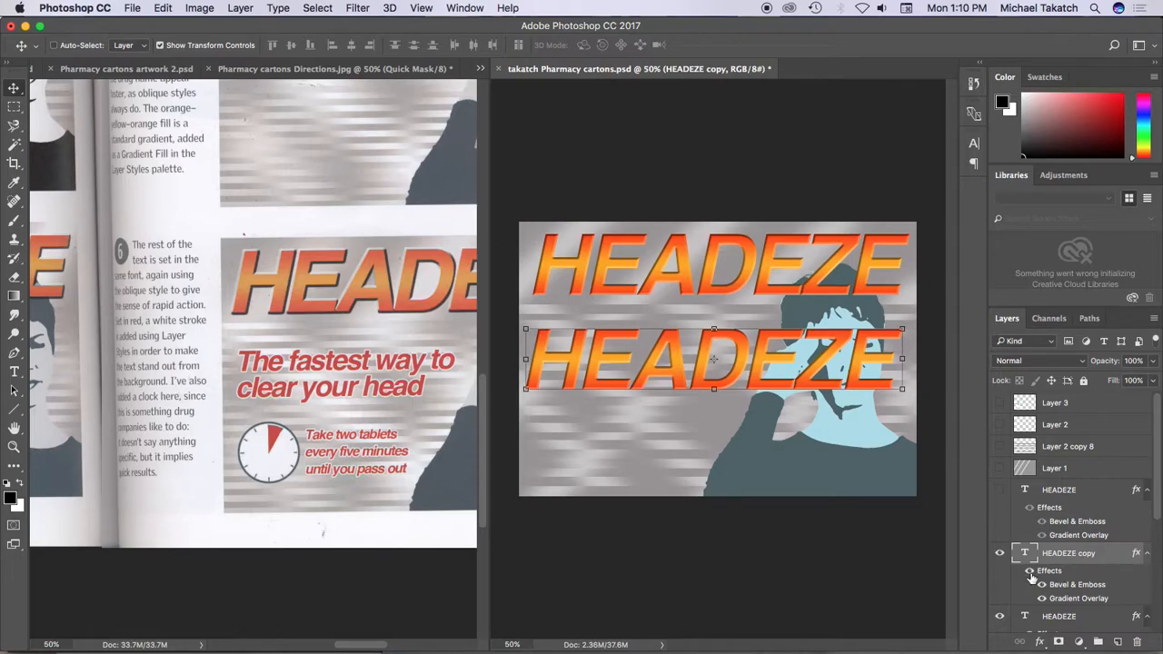
Replace the duplicate title's Bevel & Emboss and Gradient Overlay effects with a 2 px white outside Stroke
double_click(1114, 554)
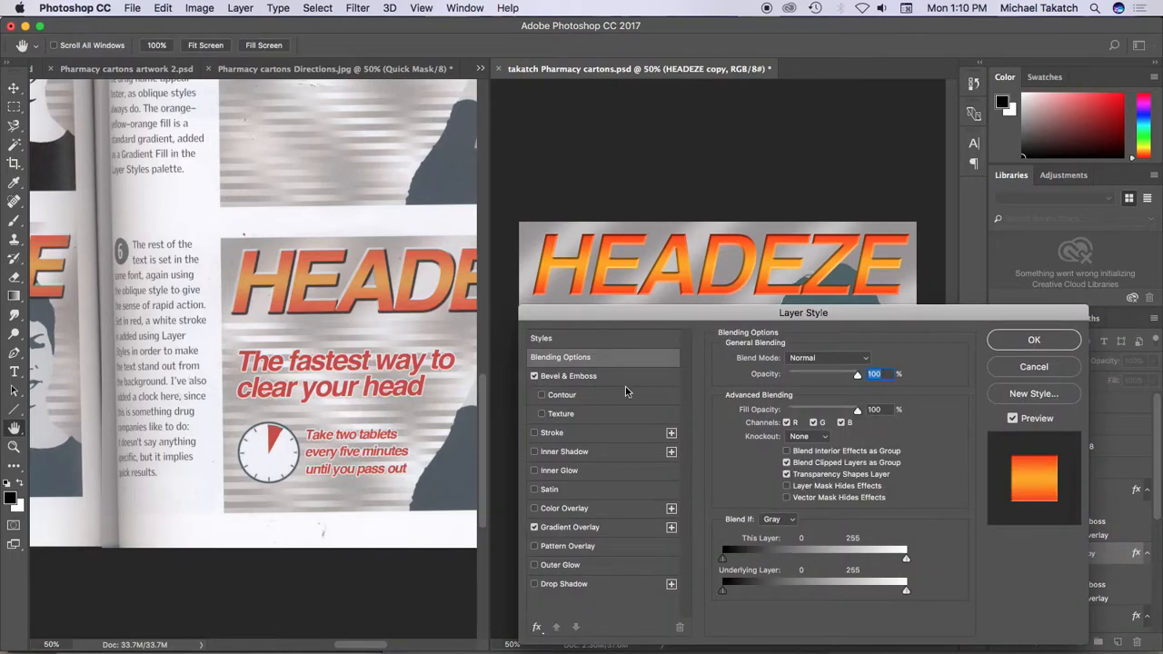
click(534, 528)
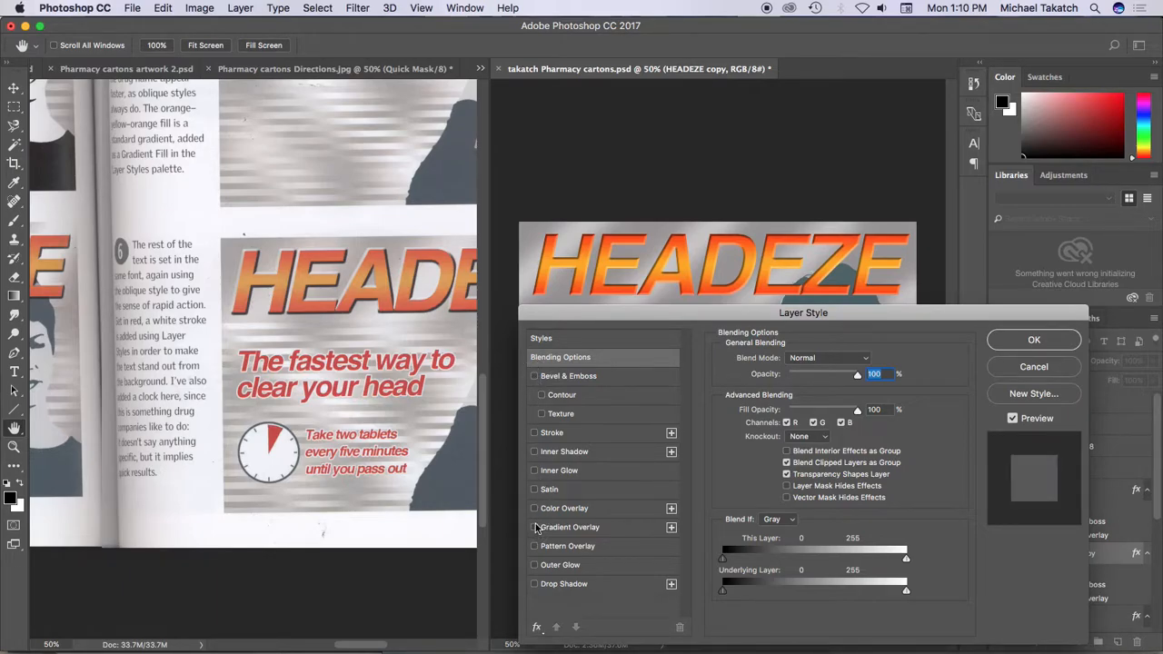
click(534, 433)
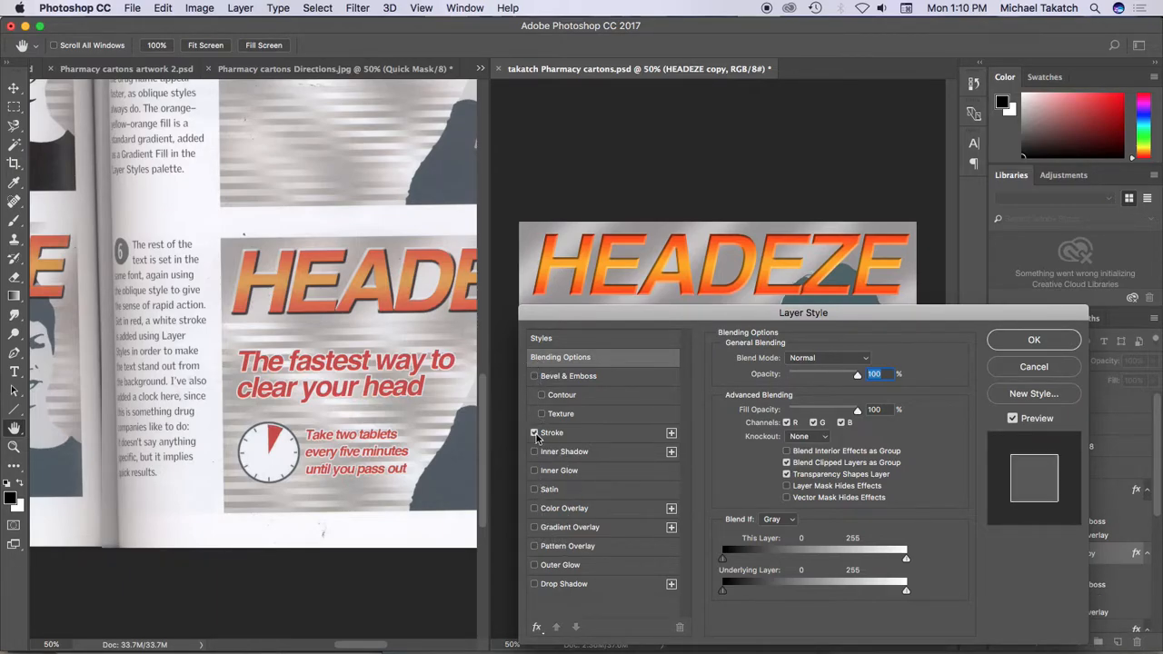
click(621, 434)
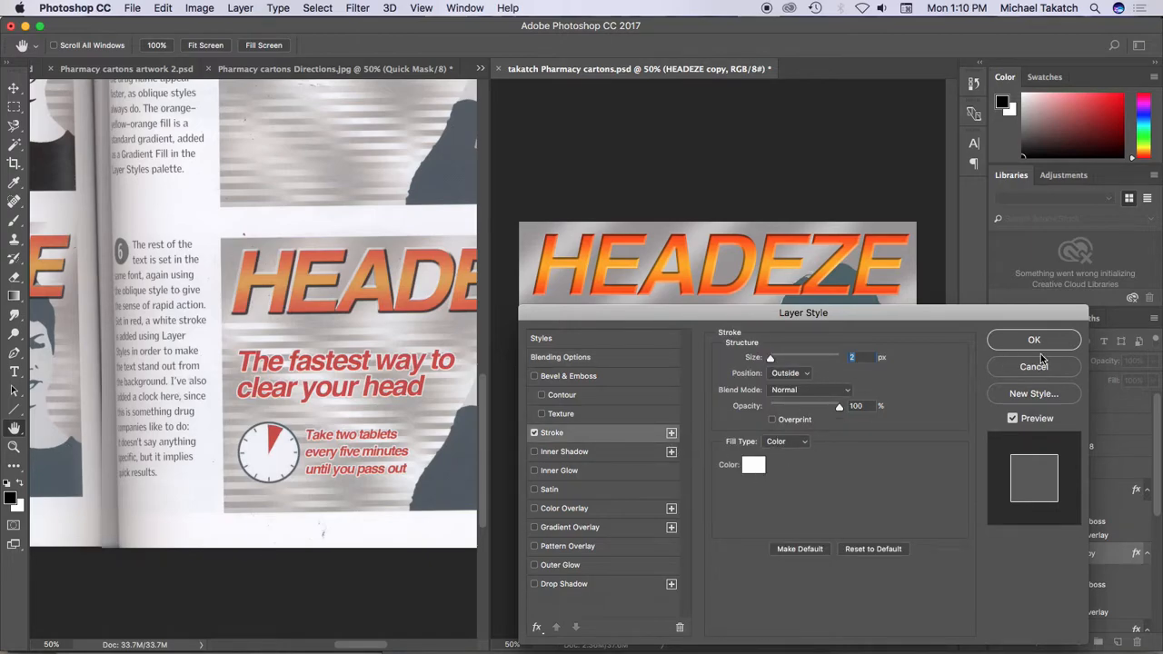
drag(987, 313, 940, 398)
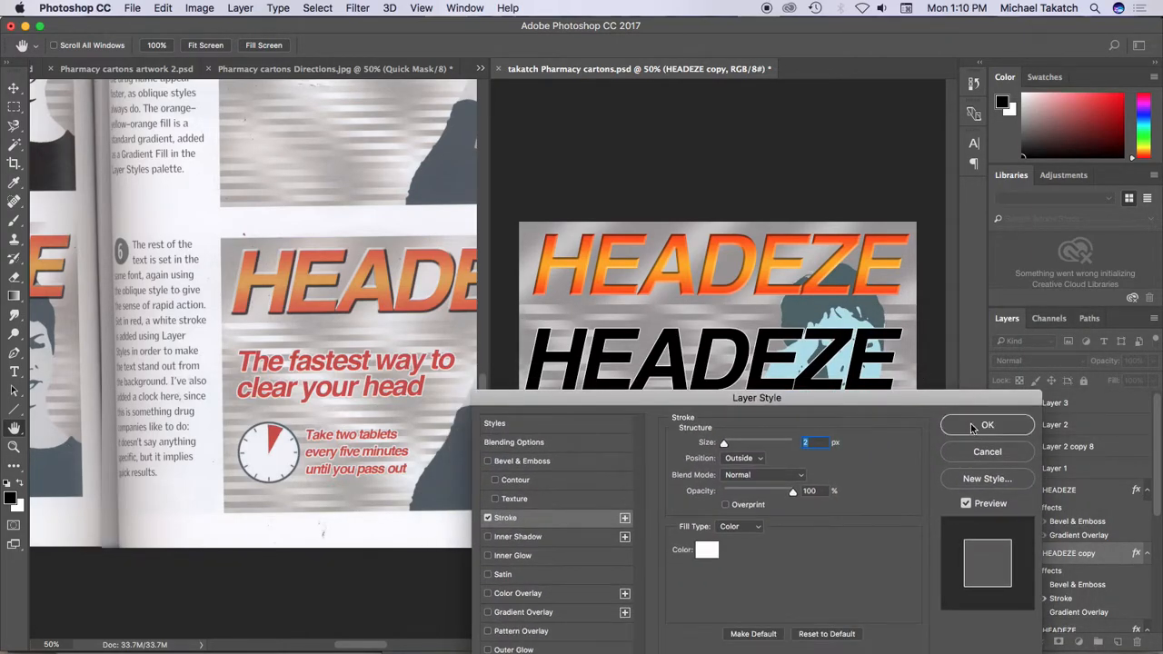
click(973, 427)
Fill the duplicate HEADEZE text with red and reduce its font size to 18 pt
click(1110, 103)
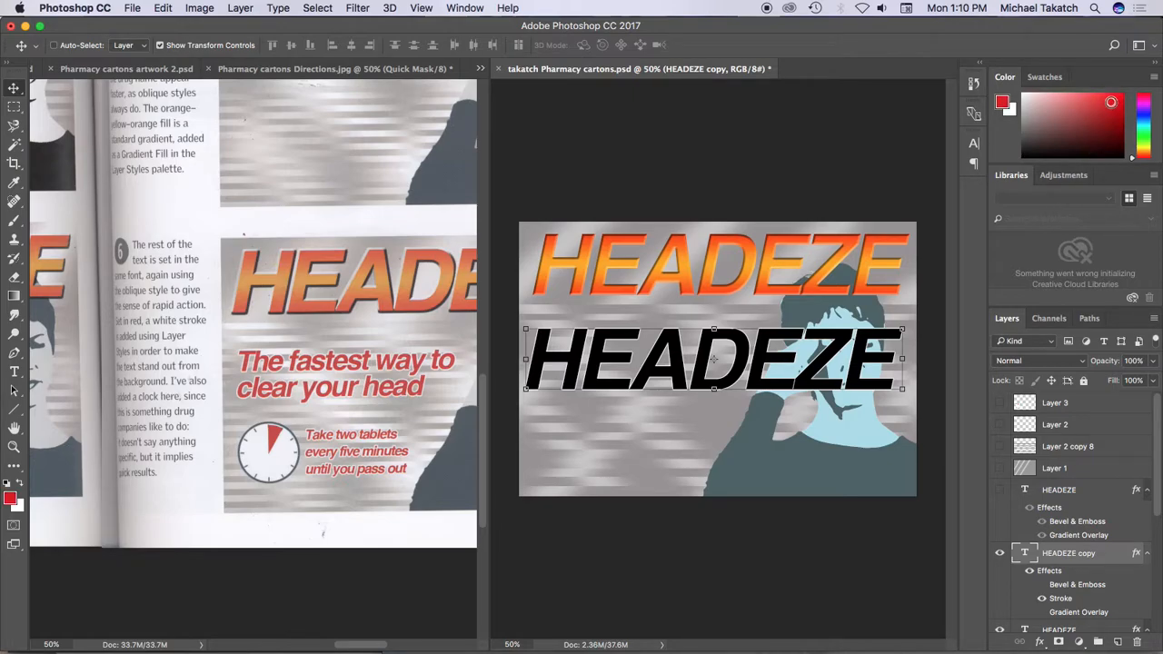
key(alt+BackSpace)
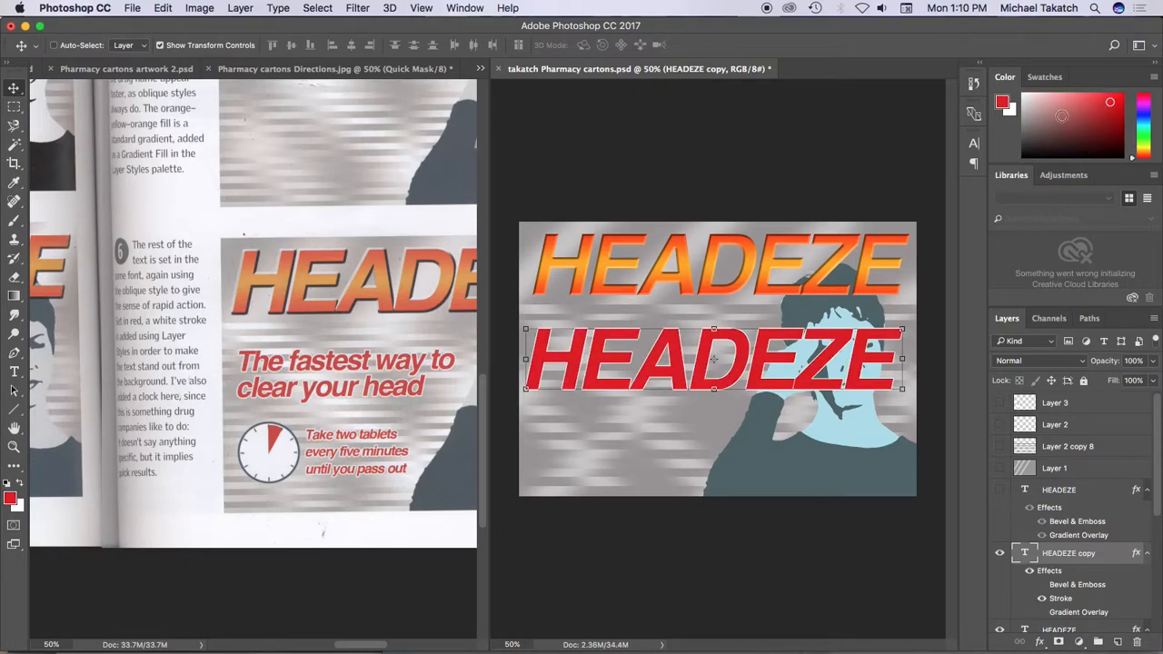
key(t)
click(627, 353)
key(ctrl+a)
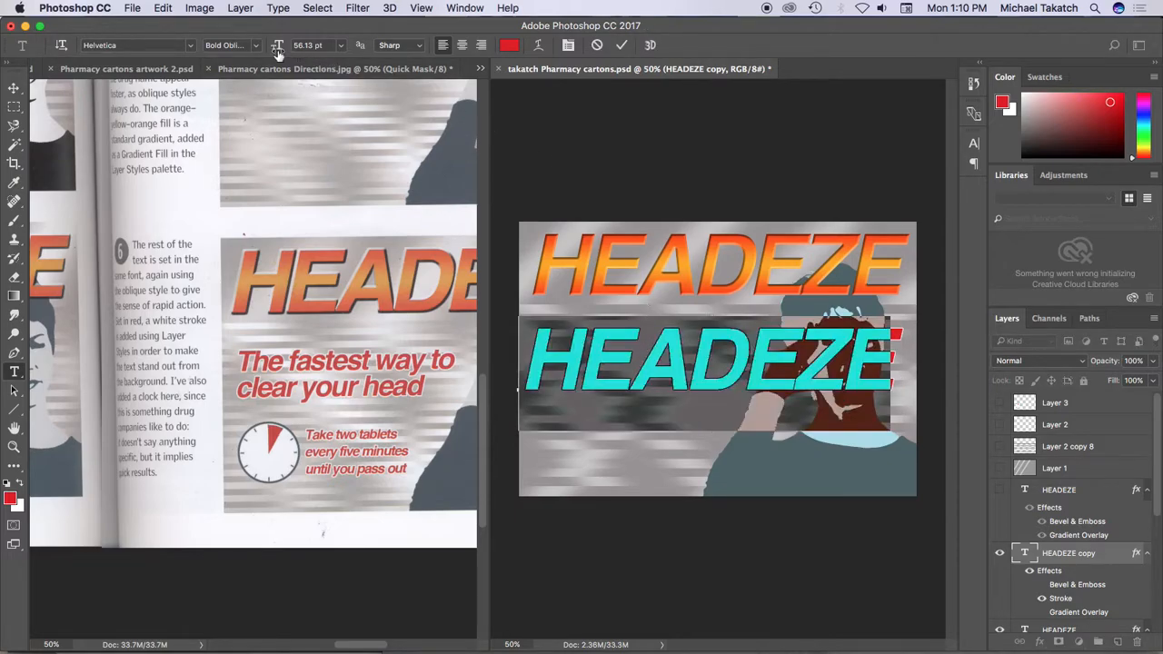
click(341, 45)
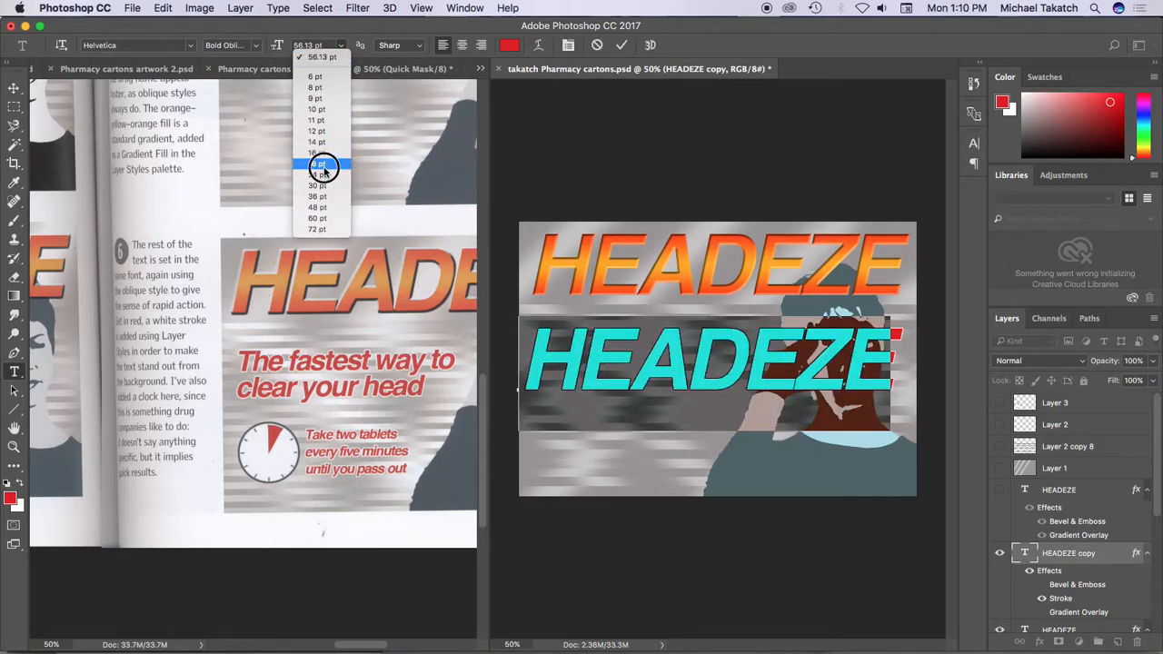
click(318, 162)
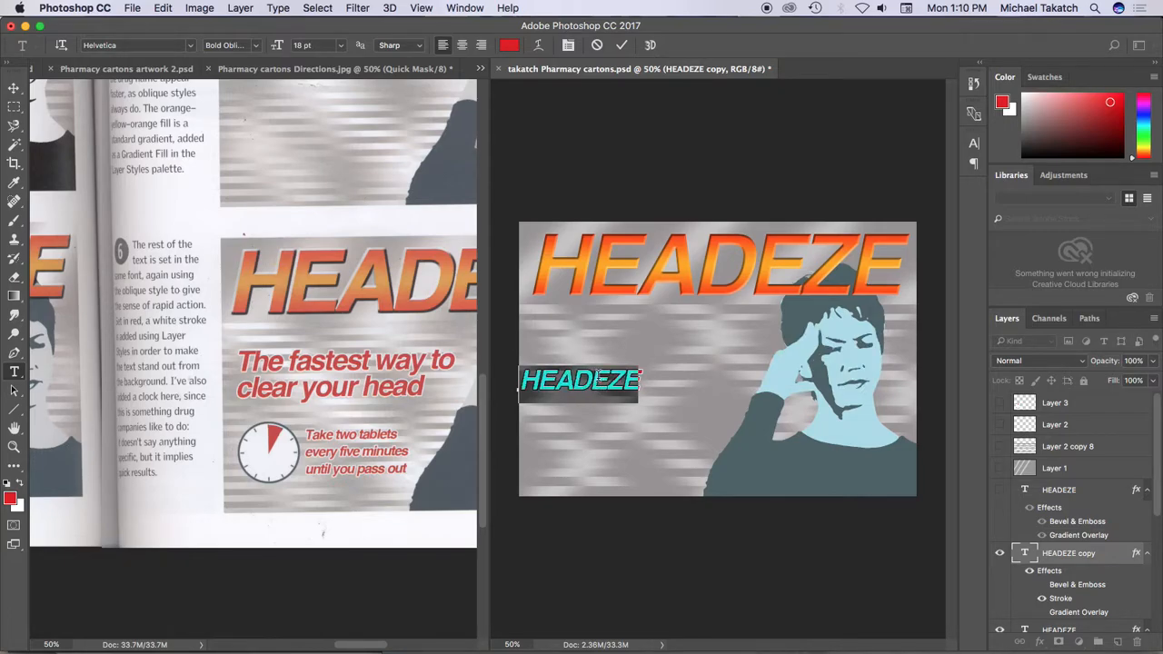
Replace the duplicate's wording with the two-line slogan "The fastest way to" / "clear your head"
text(Teh fa)
key(BackSpace)
key(BackSpace)
key(BackSpace)
key(Left)
key(BackSpace)
key(Delete)
text(he)
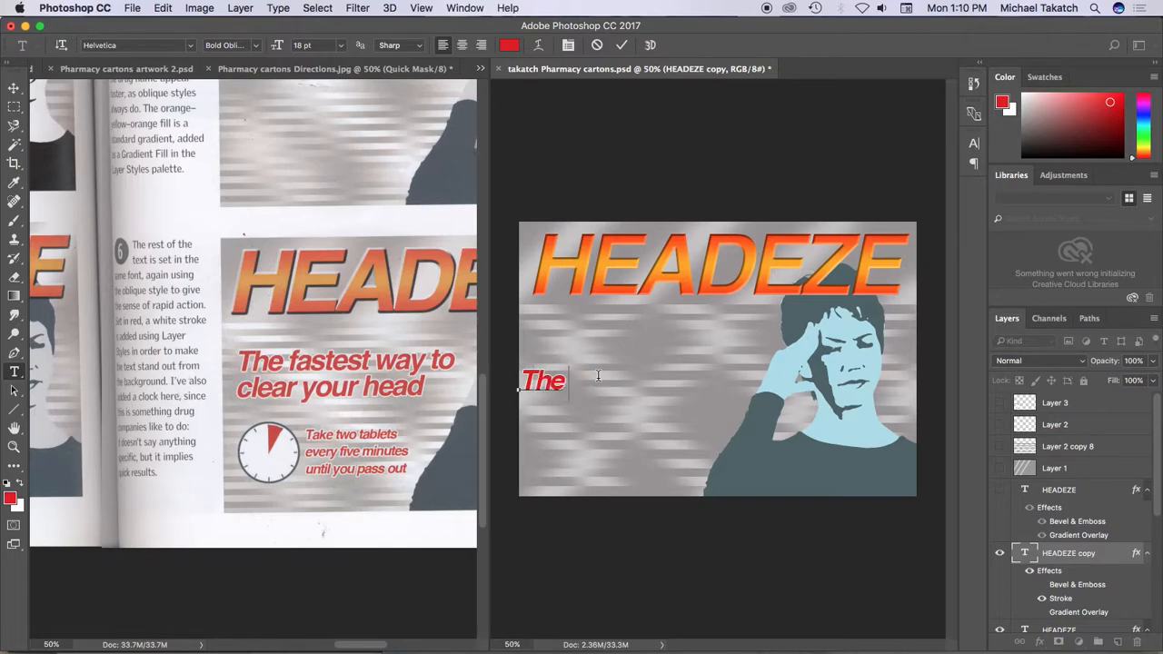
text( fastest way to)
key(Return)
text(clear your head)
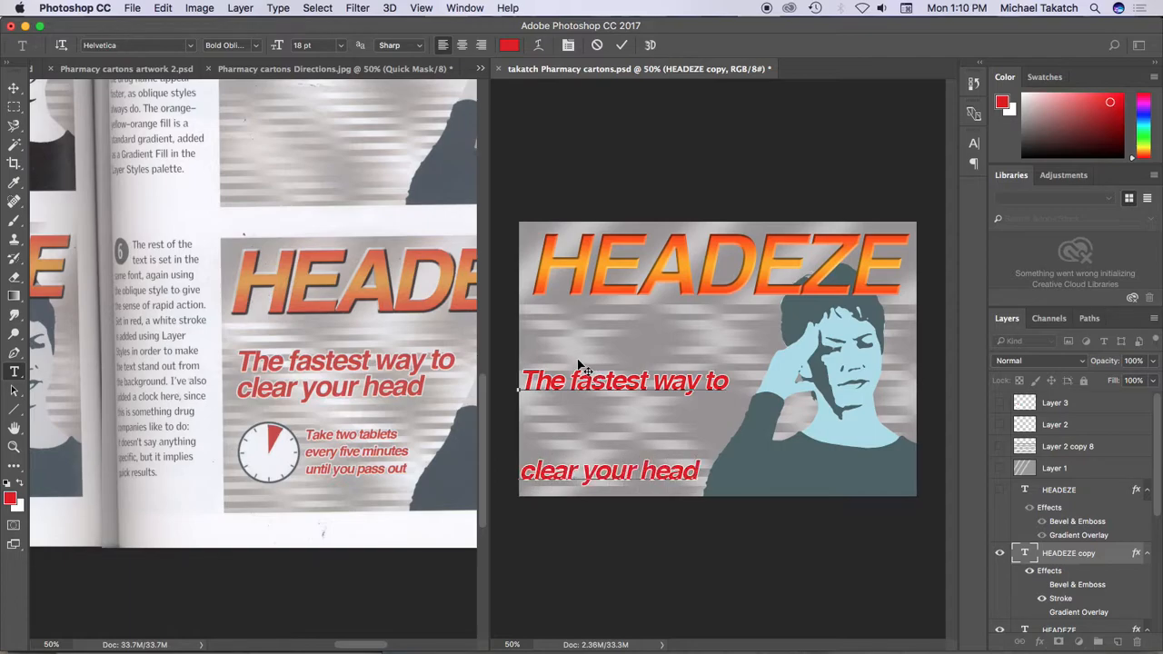
Show the character settings and try Auto line spacing on the slogan text
click(475, 11)
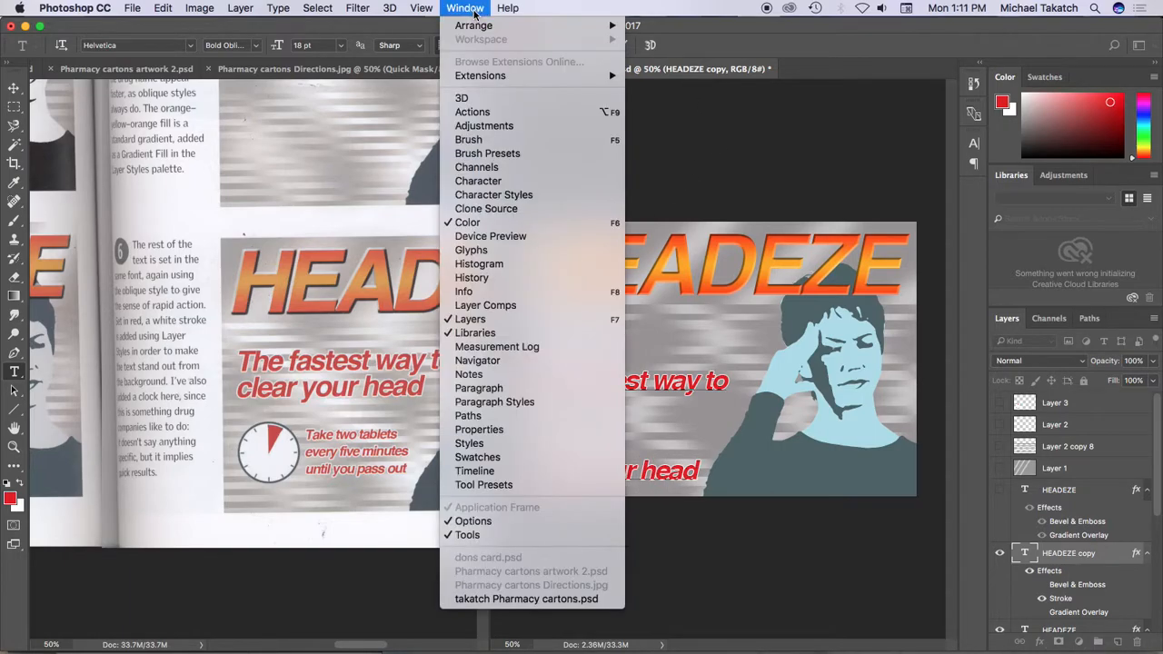
click(499, 181)
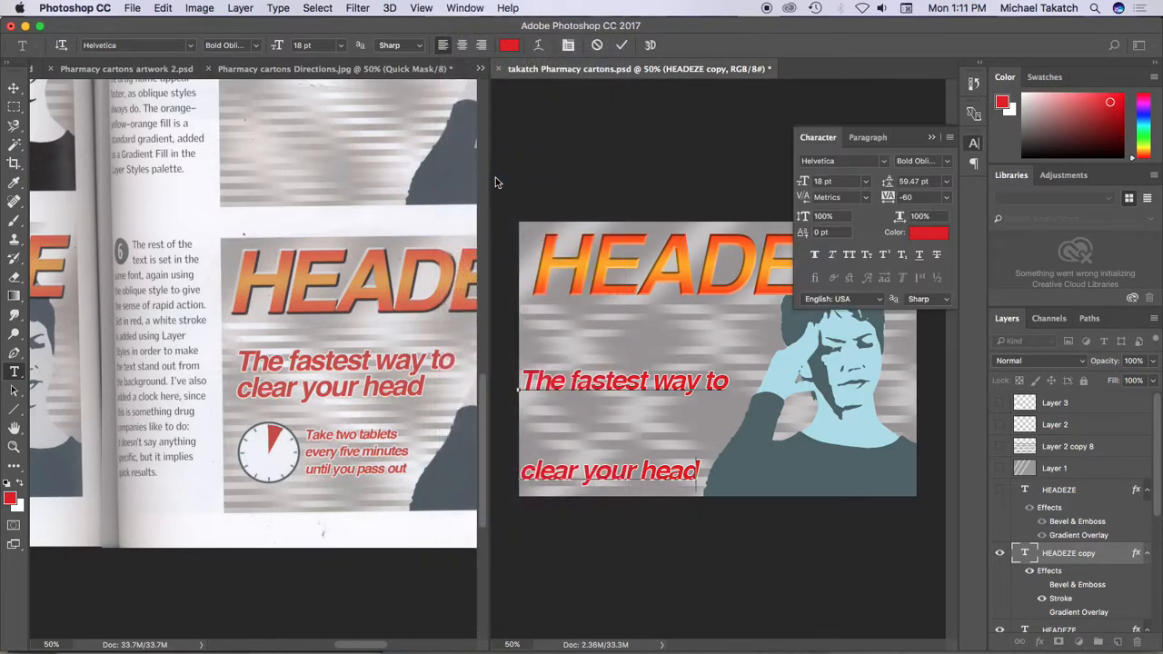
click(947, 182)
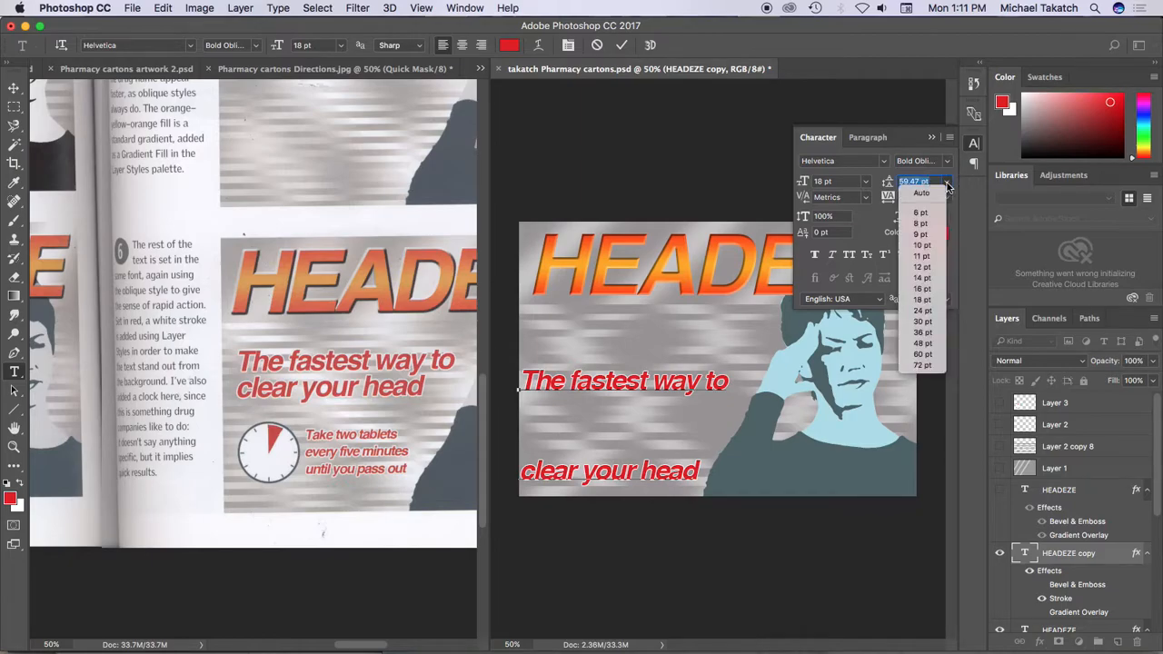
click(937, 193)
click(930, 198)
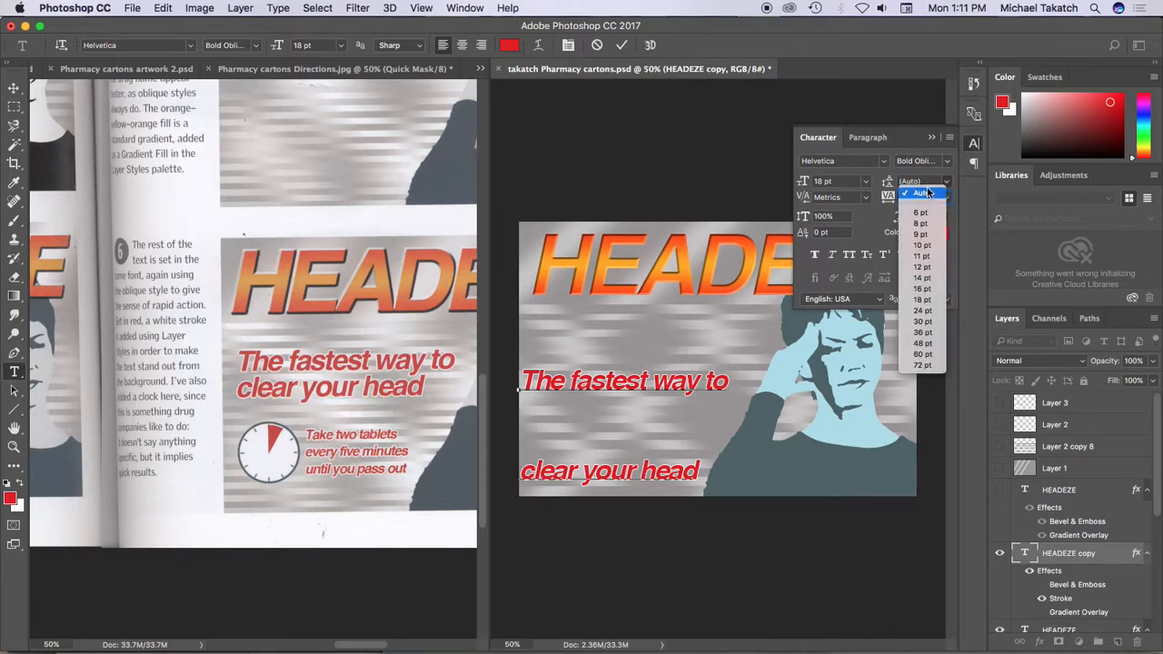
click(921, 244)
click(930, 181)
click(931, 199)
Select both slogan lines and set their leading to 16 pt
click(707, 382)
key(super+a)
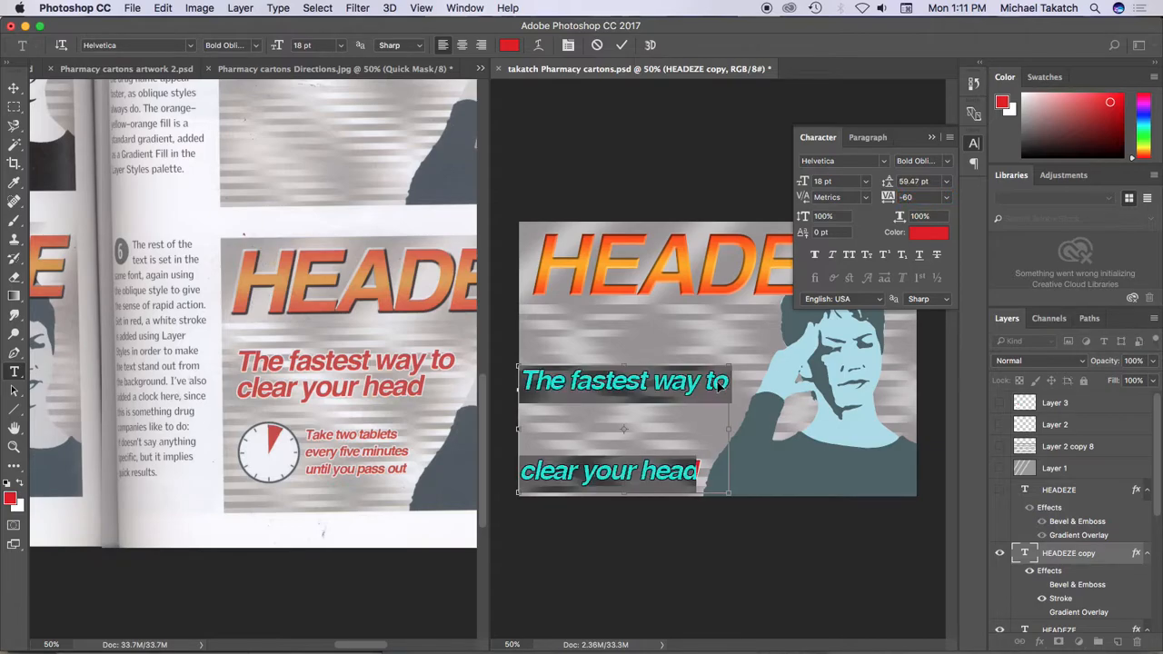
click(948, 184)
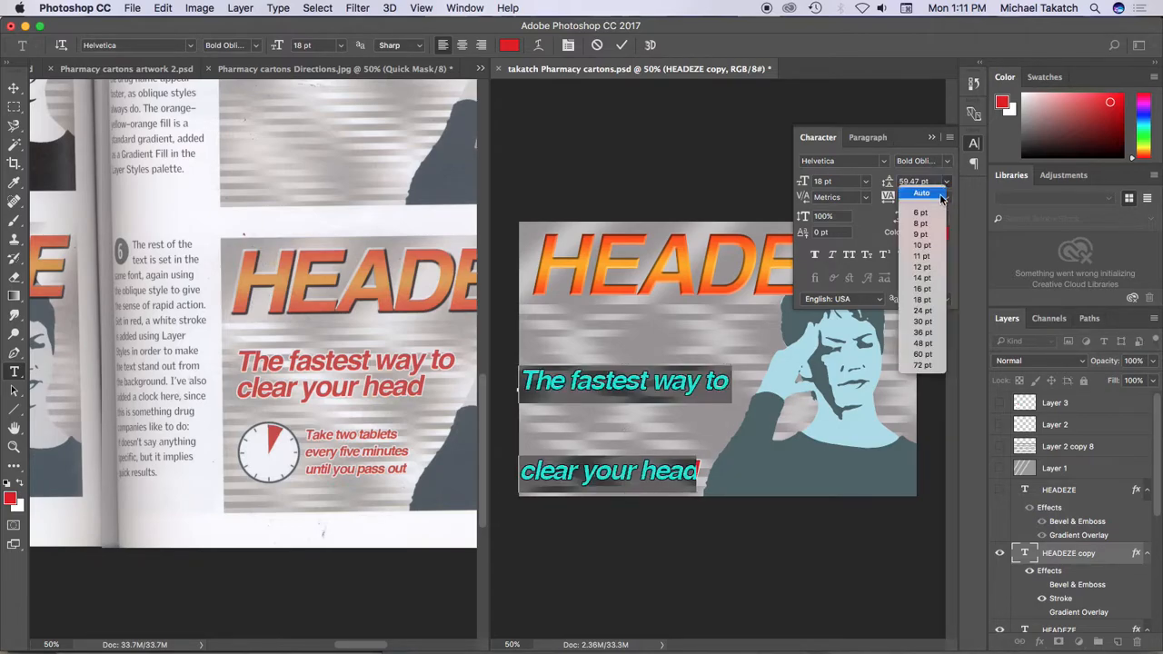
click(927, 237)
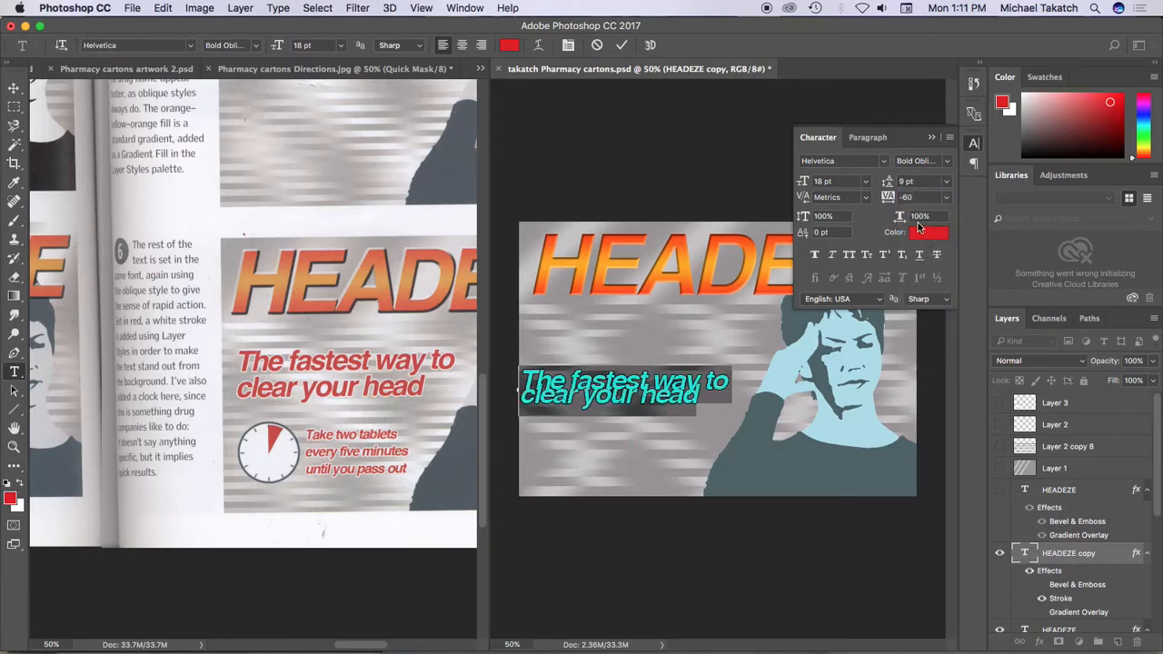
double_click(924, 183)
key(Up)
key(Up)
key(Up)
key(Up)
key(Up)
key(Up)
key(Up)
key(Up)
key(Up)
key(Up)
key(Up)
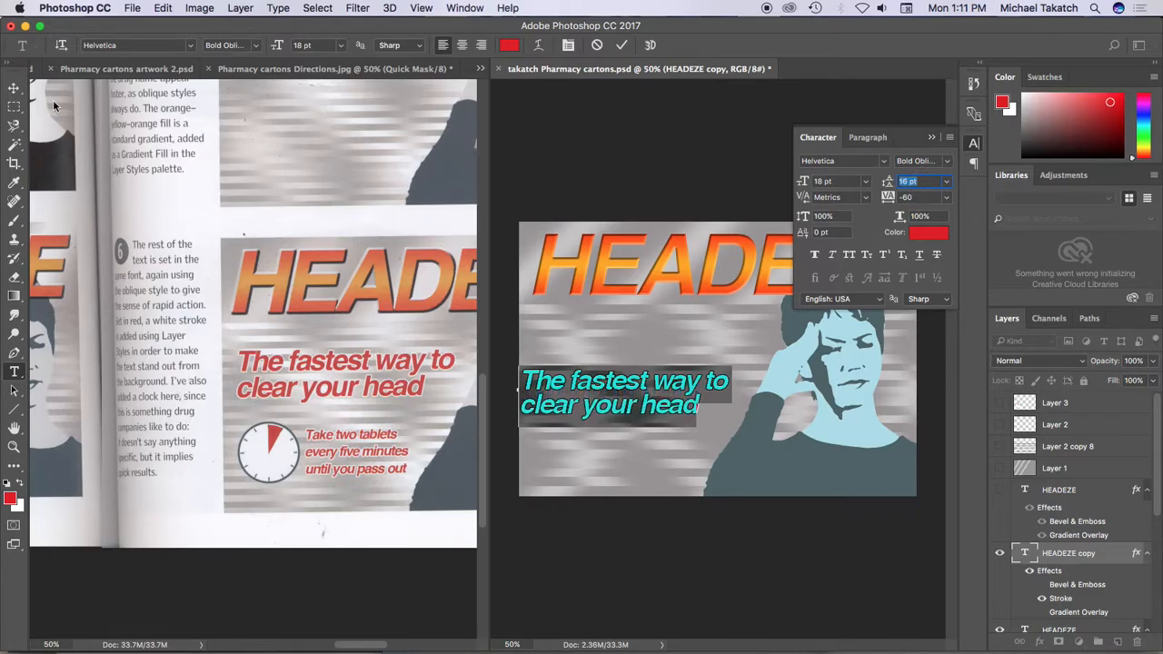
Move the slogan closer beneath the HEADEZE title and place a duplicate of it just below
click(13, 87)
drag(621, 388, 781, 420)
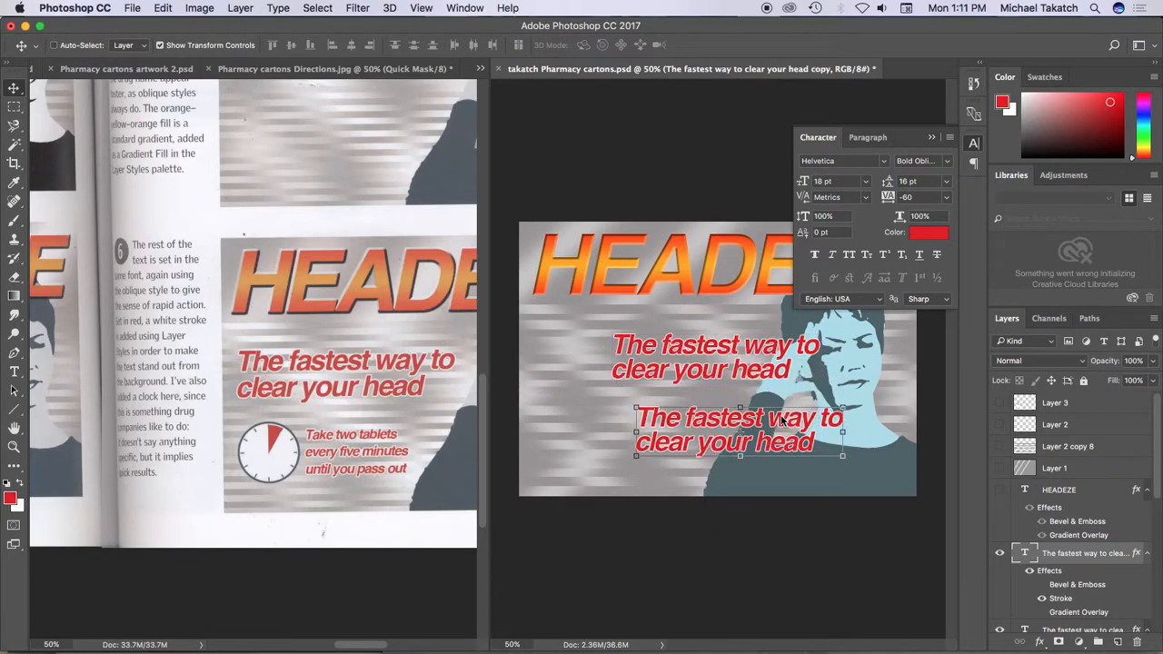
Replace the duplicate slogan's wording with three lines: "Take two tablets" / "every five minutes" / "until you pass out"
double_click(750, 420)
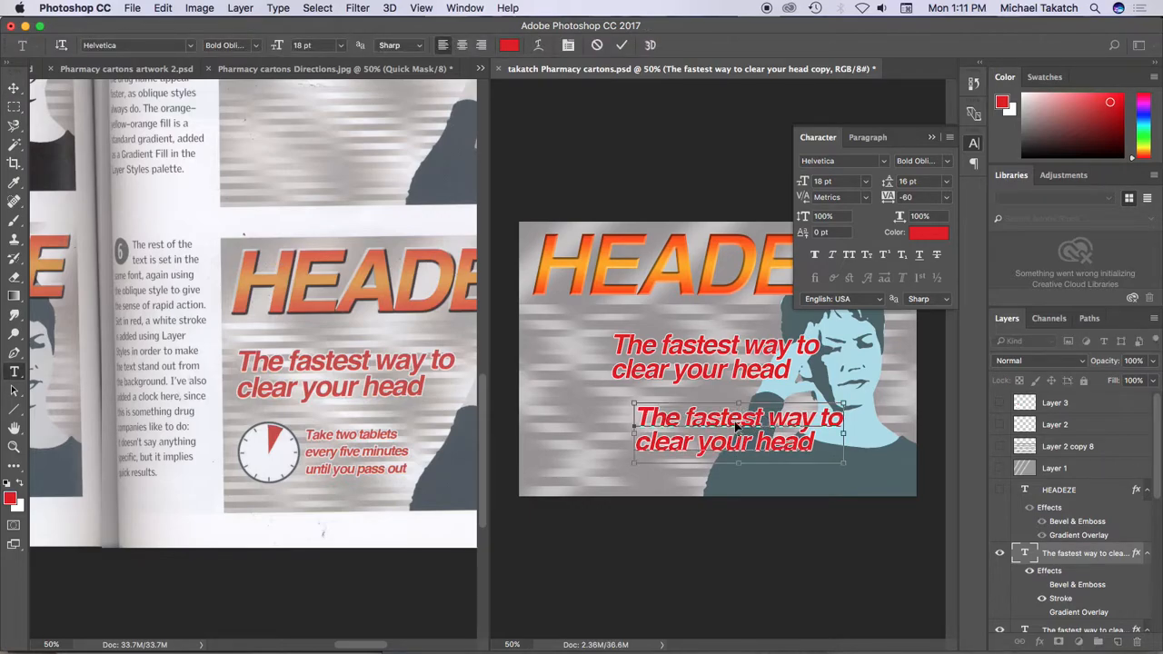
key(ctrl+a)
text(T)
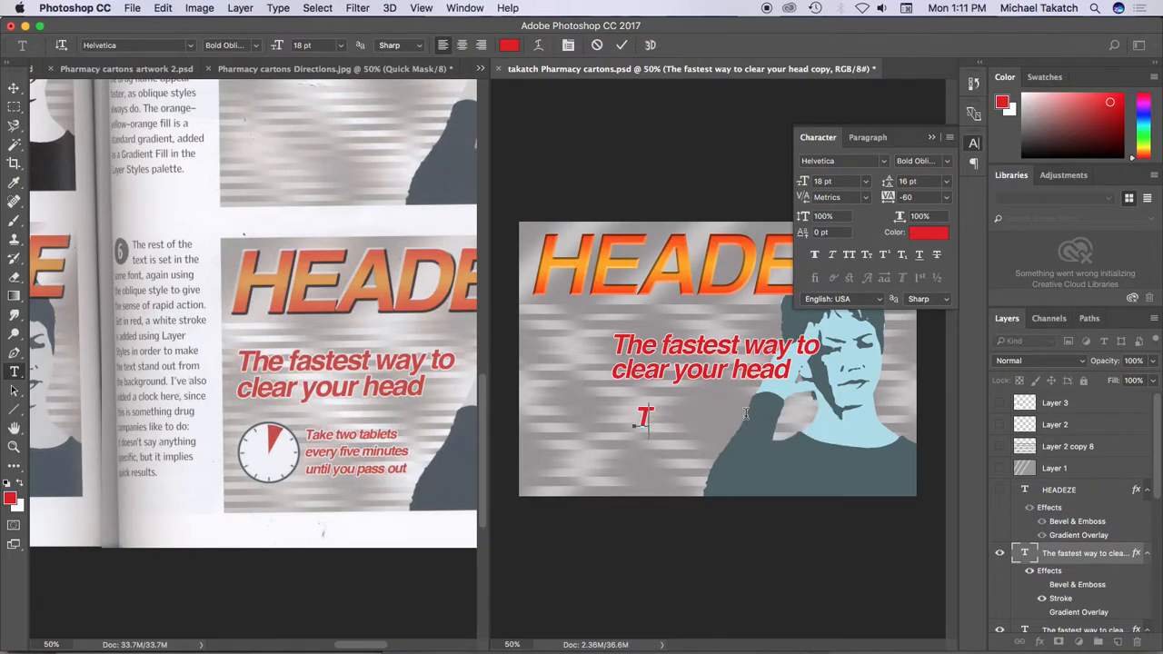
text(ake two tablets)
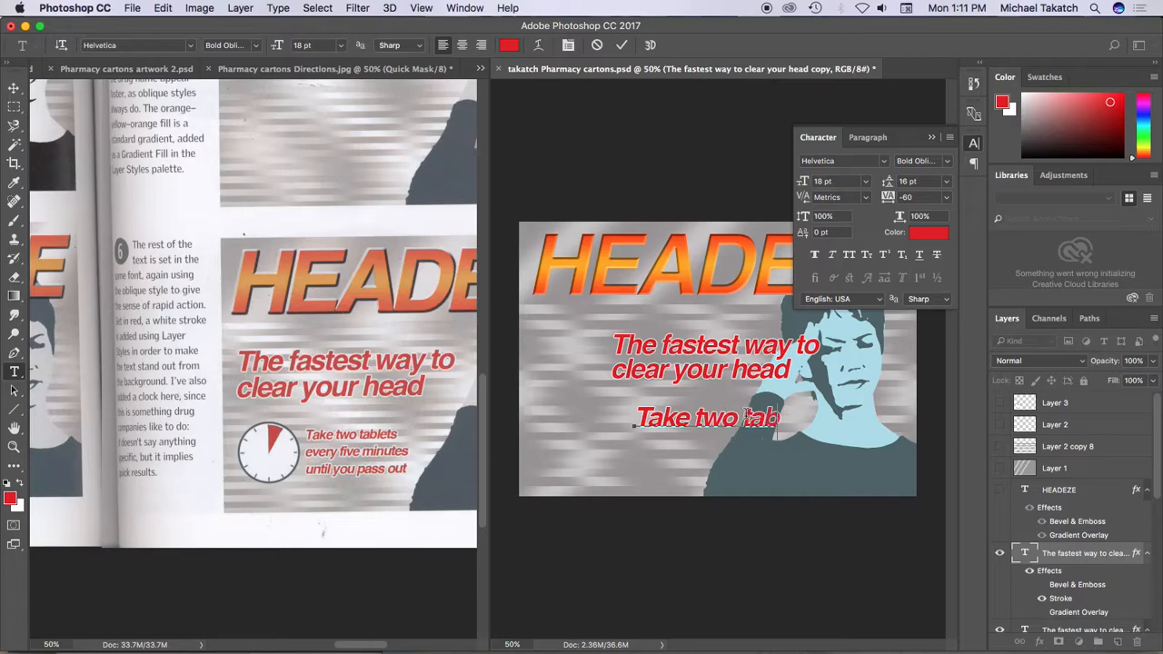
key(Return)
text(eve)
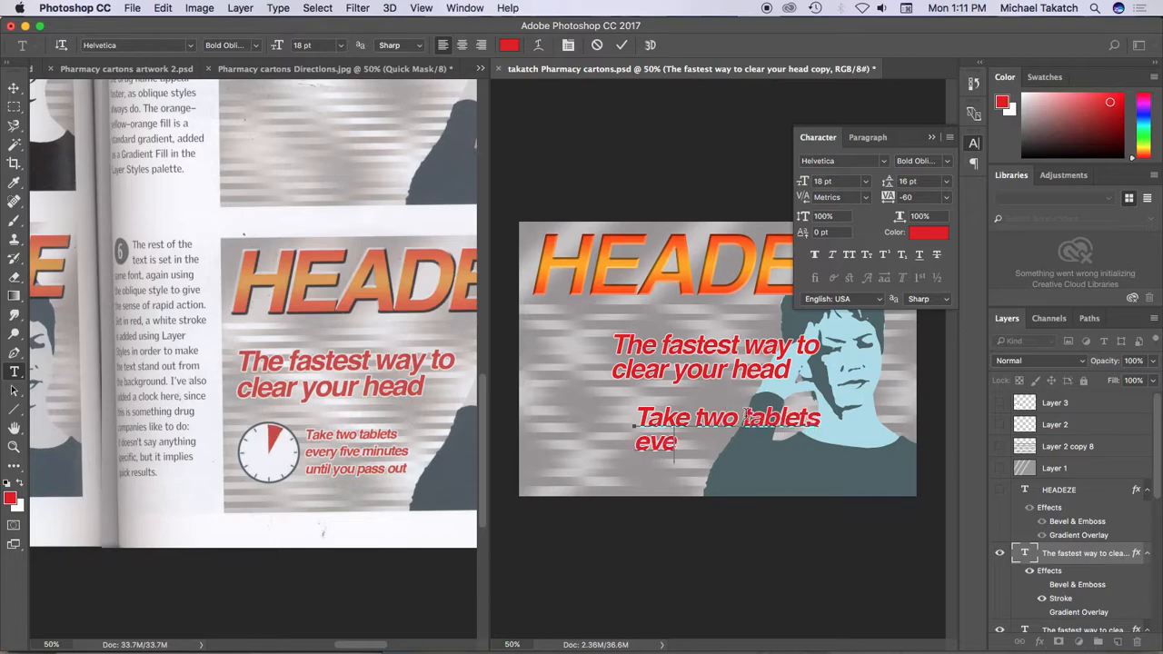
text(ry five minutes )
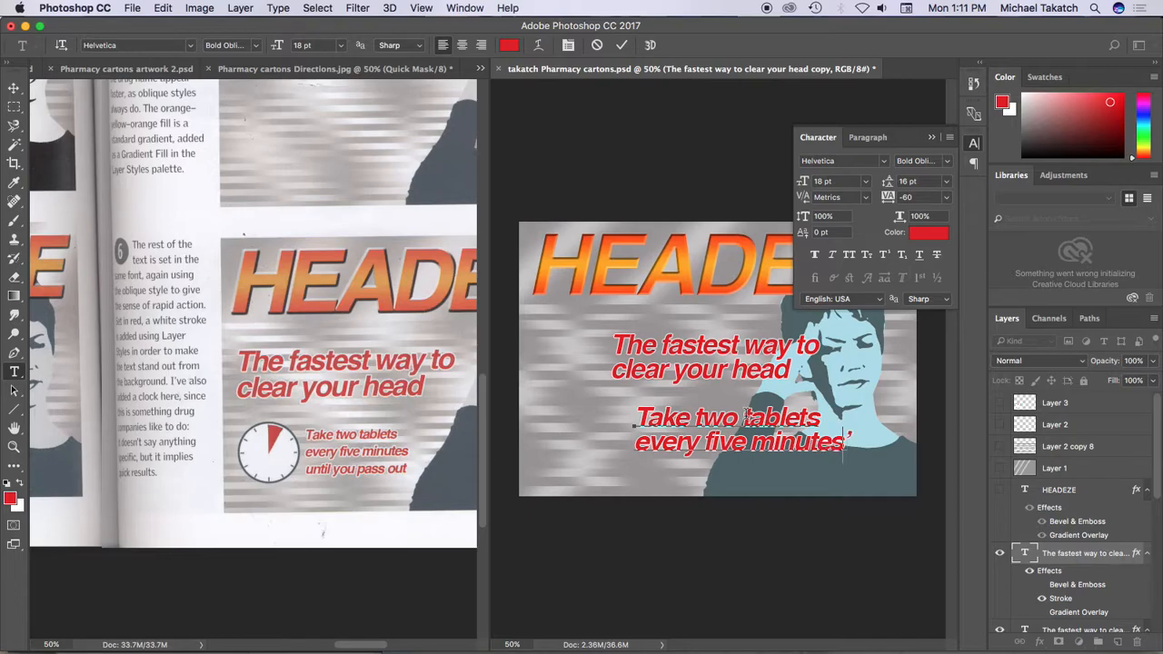
text(until y)
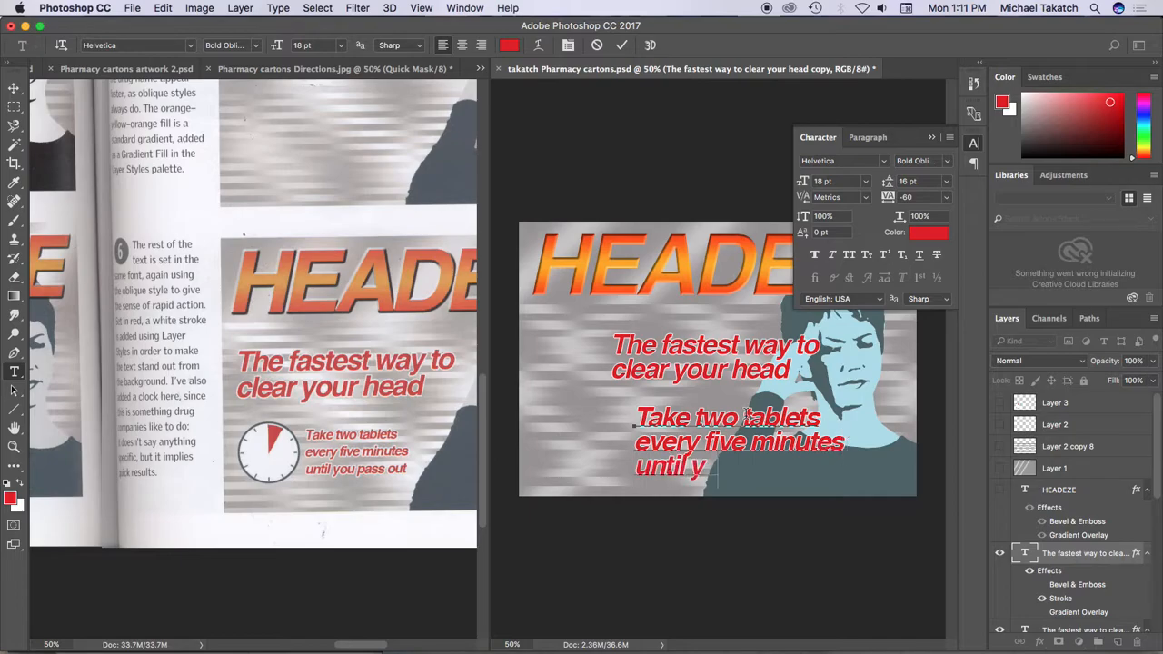
text(ou pass out)
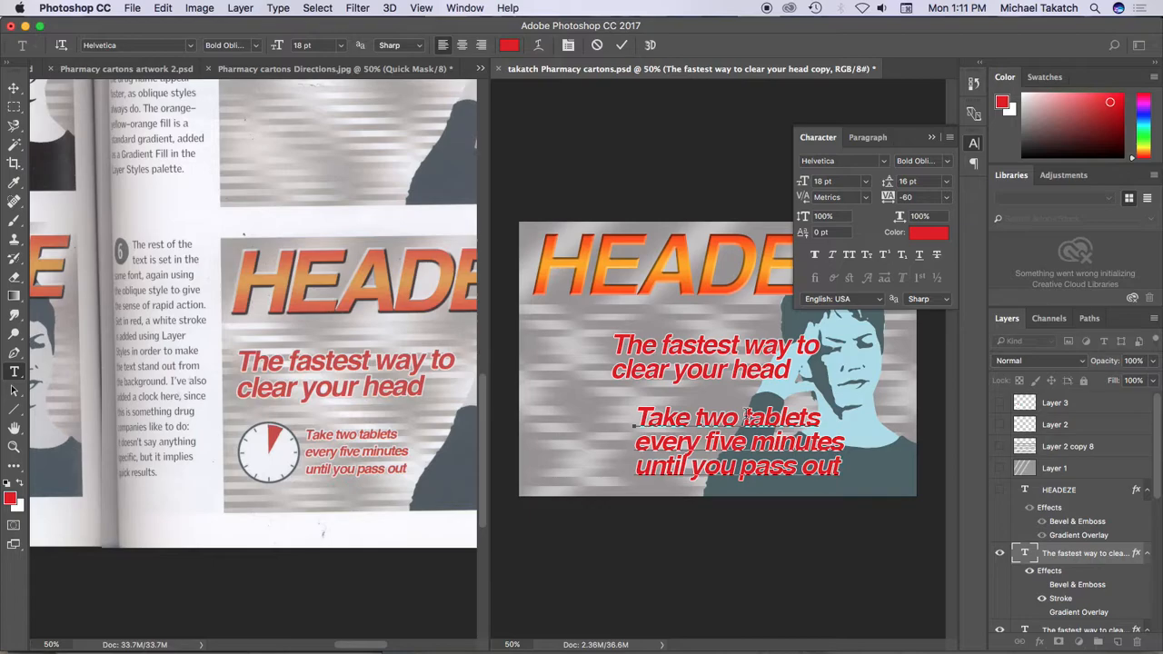
Set the three-line dosage text to 12 pt size with 12 pt leading and align its left edge beneath the slogan
key(super+a)
click(868, 196)
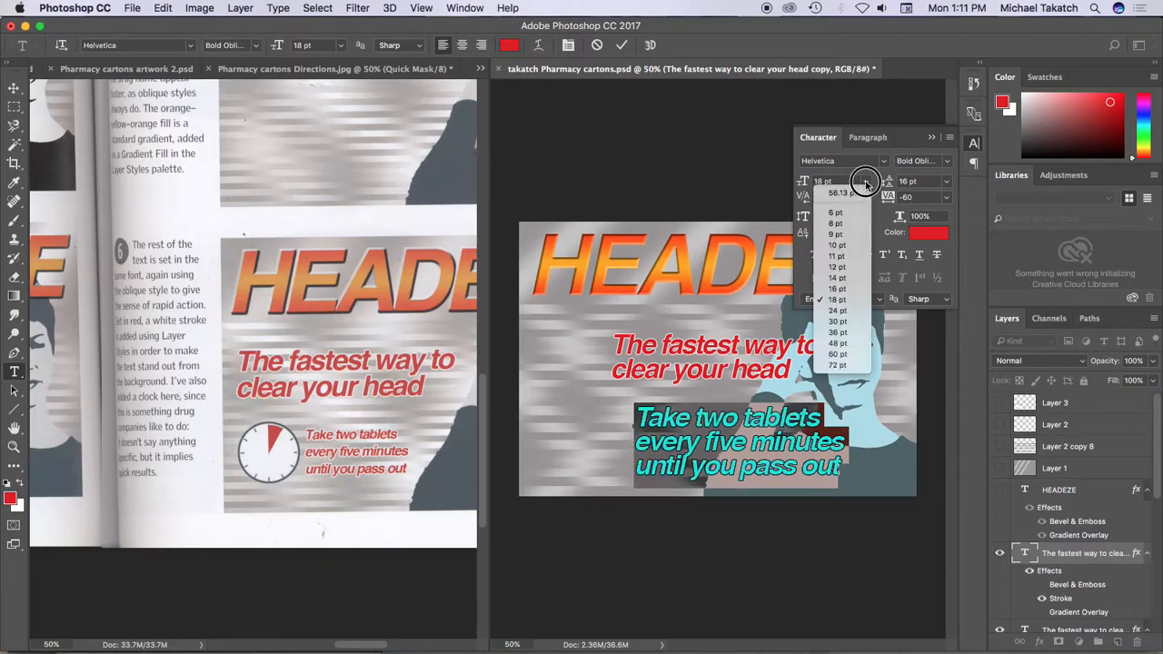
click(852, 276)
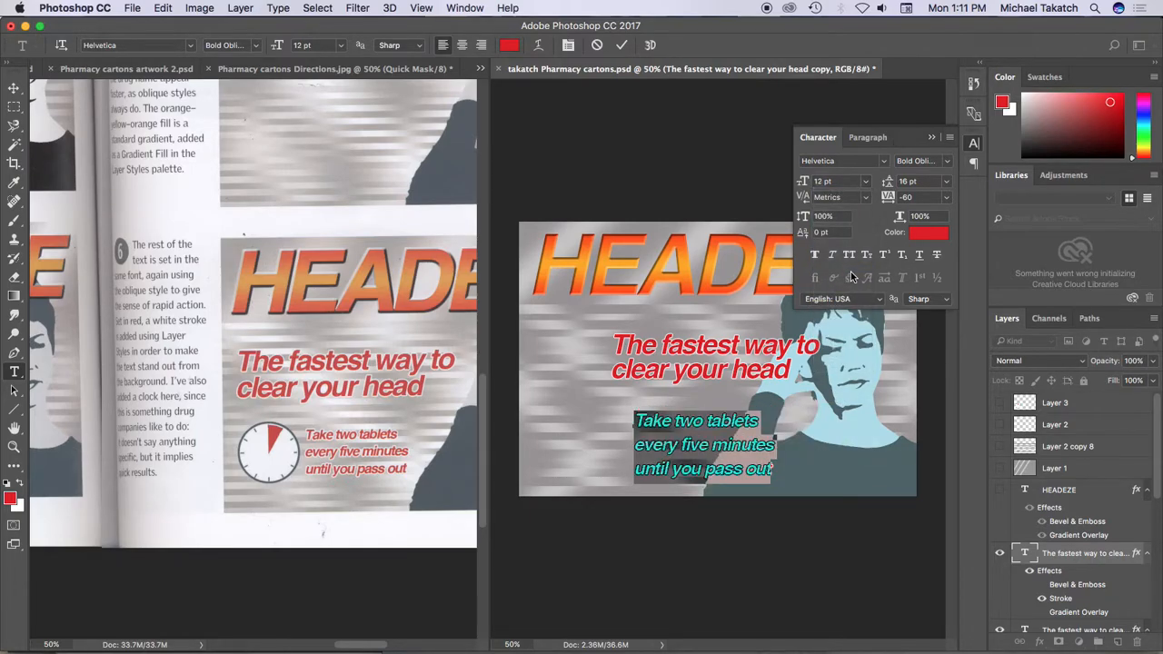
key(Down)
key(Down)
key(Down)
key(Down)
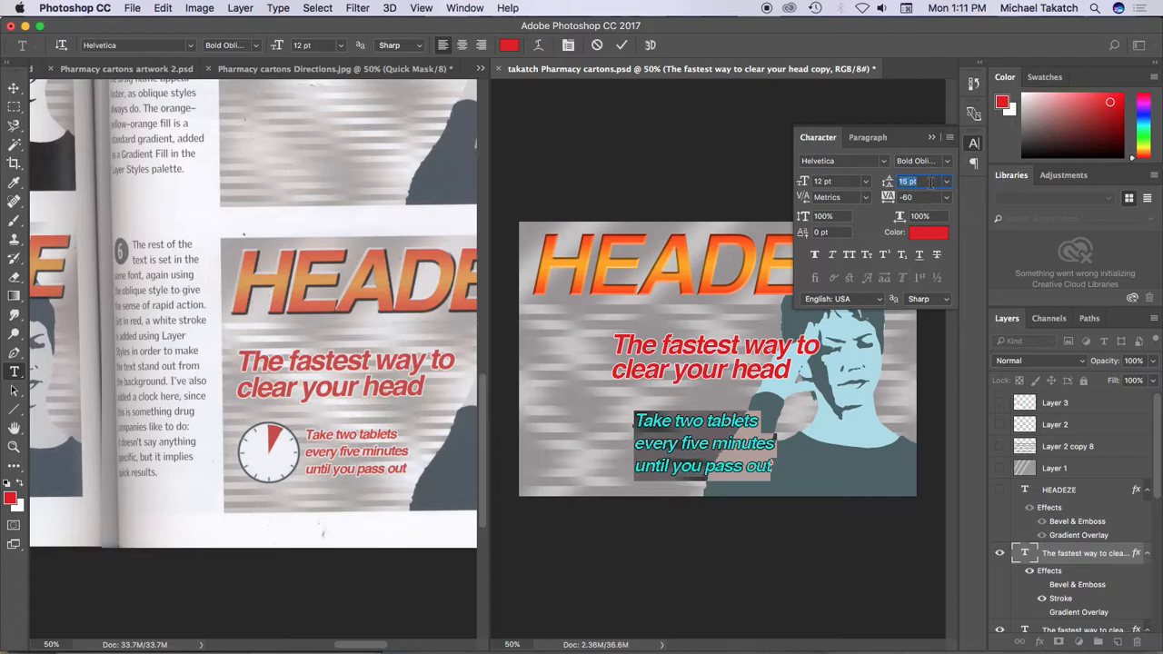
click(14, 87)
drag(705, 431, 683, 403)
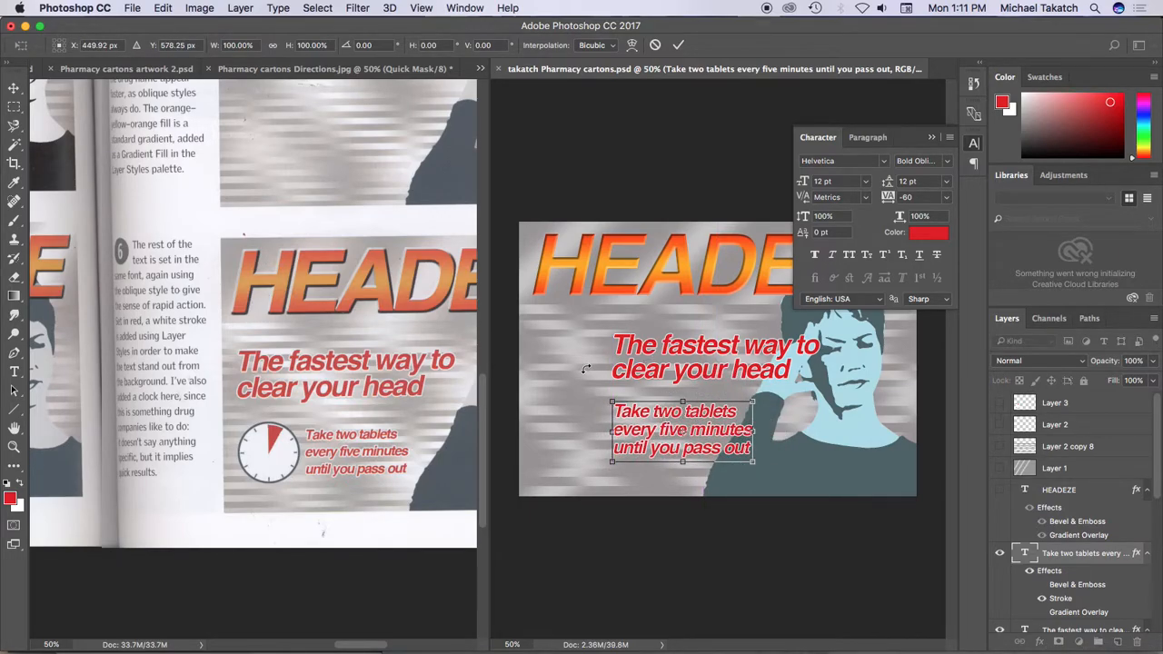
Switch to the takatchclock.ai clock drawing in Illustrator
key(super+Tab)
key(super+Tab)
key(super+Tab)
key(super+Tab)
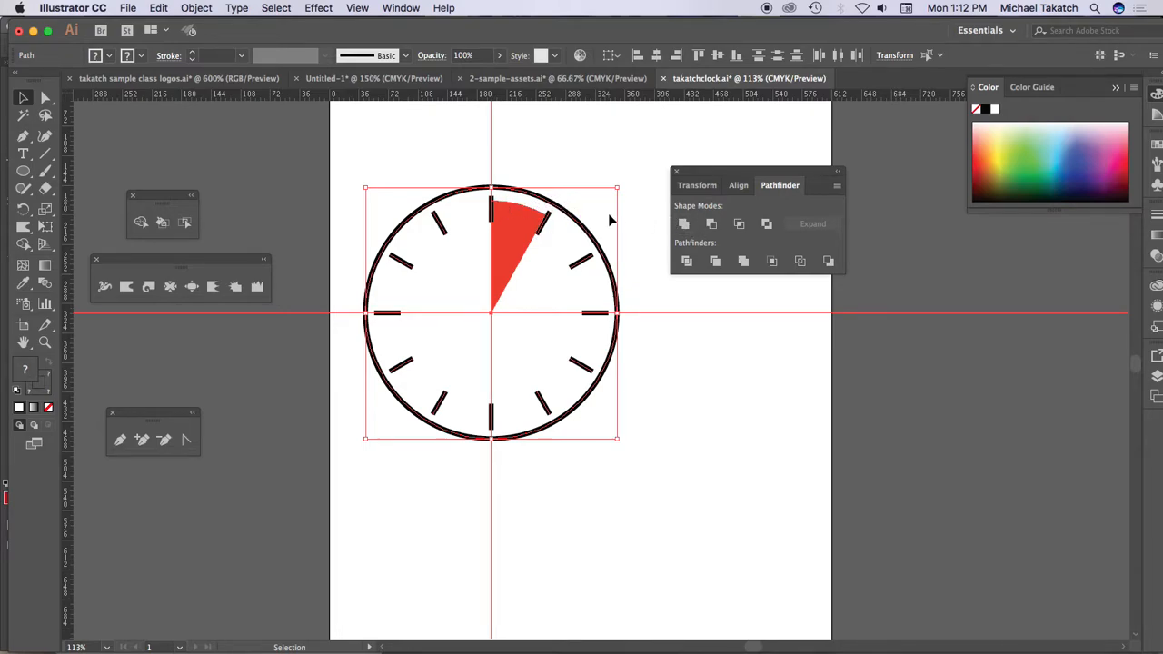
Undo the clock's construction history back to the thin outline circle with its single top tick line
key(super+z)
key(super+z)
key(super+z)
key(super+z)
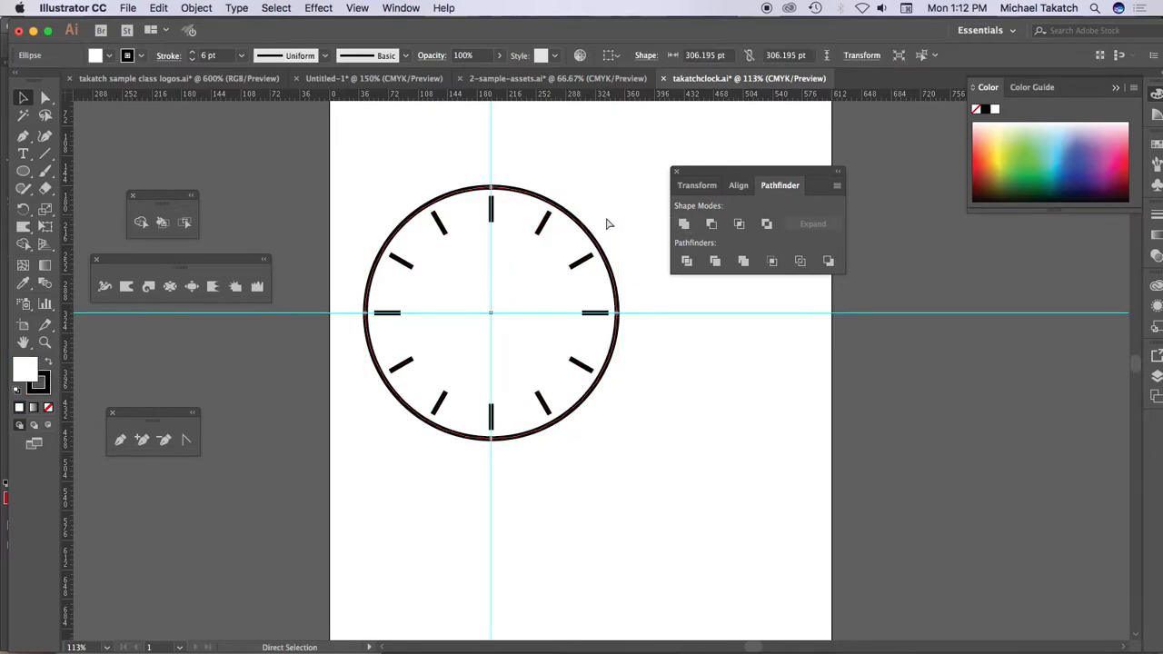
key(super+z)
key(super+z)
key(super+z)
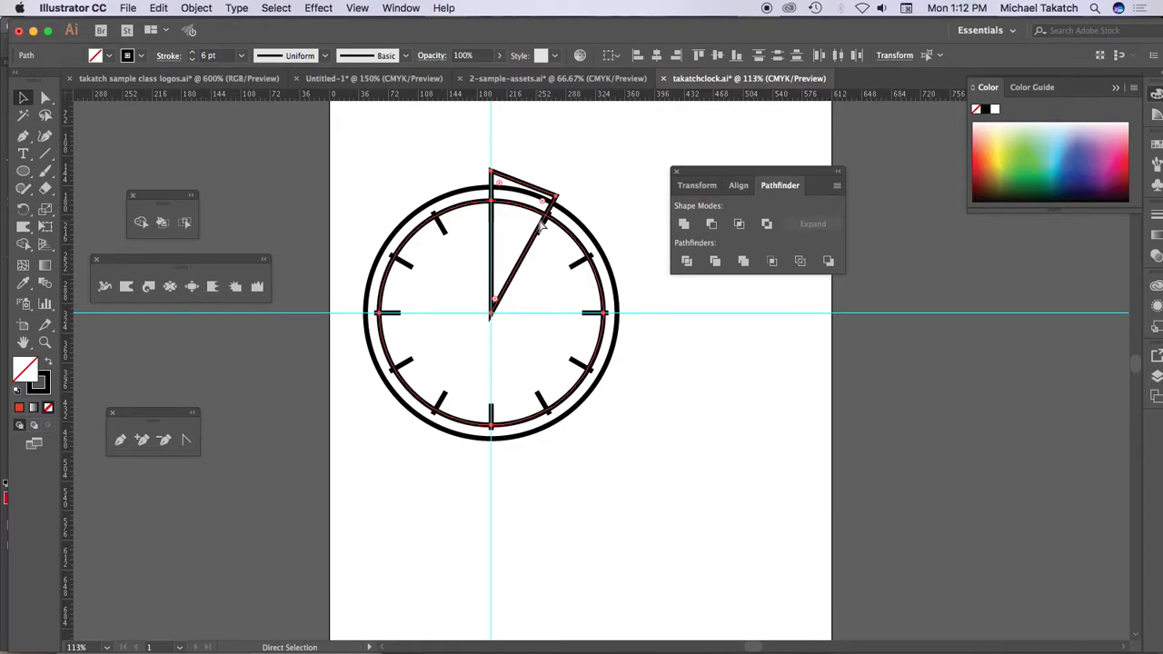
key(super+z)
key(super+z)
key(super+z)
key(super+z)
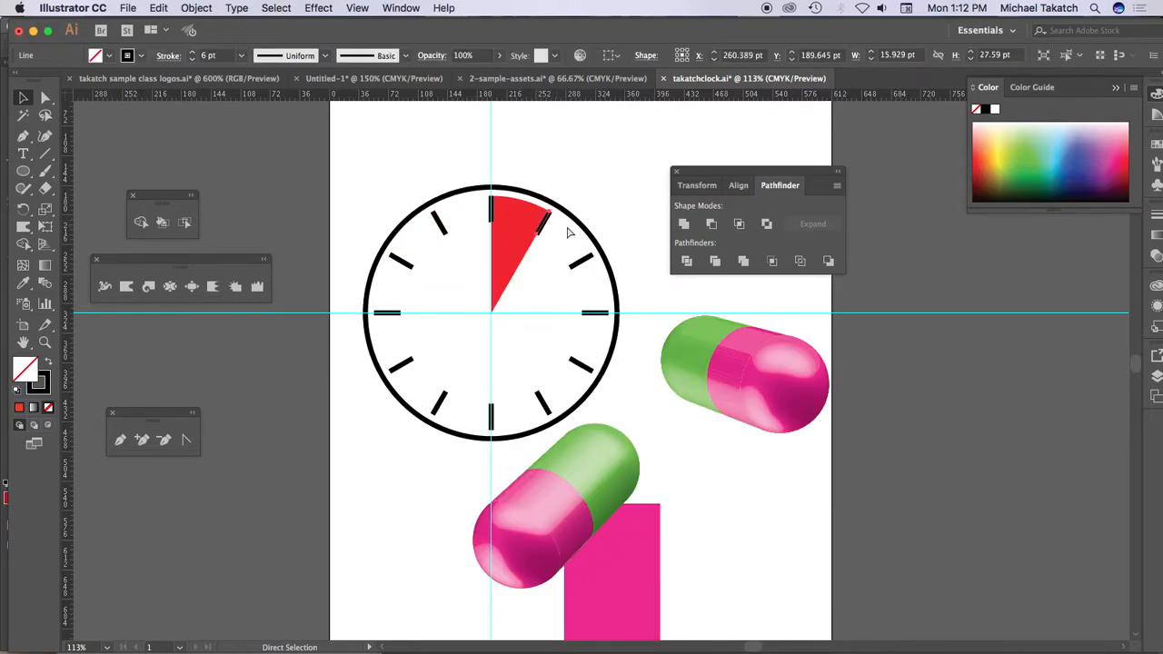
key(super+z)
key(super+z)
key(super+z)
key(super+z)
key(super+z)
key(super+z)
key(super+z)
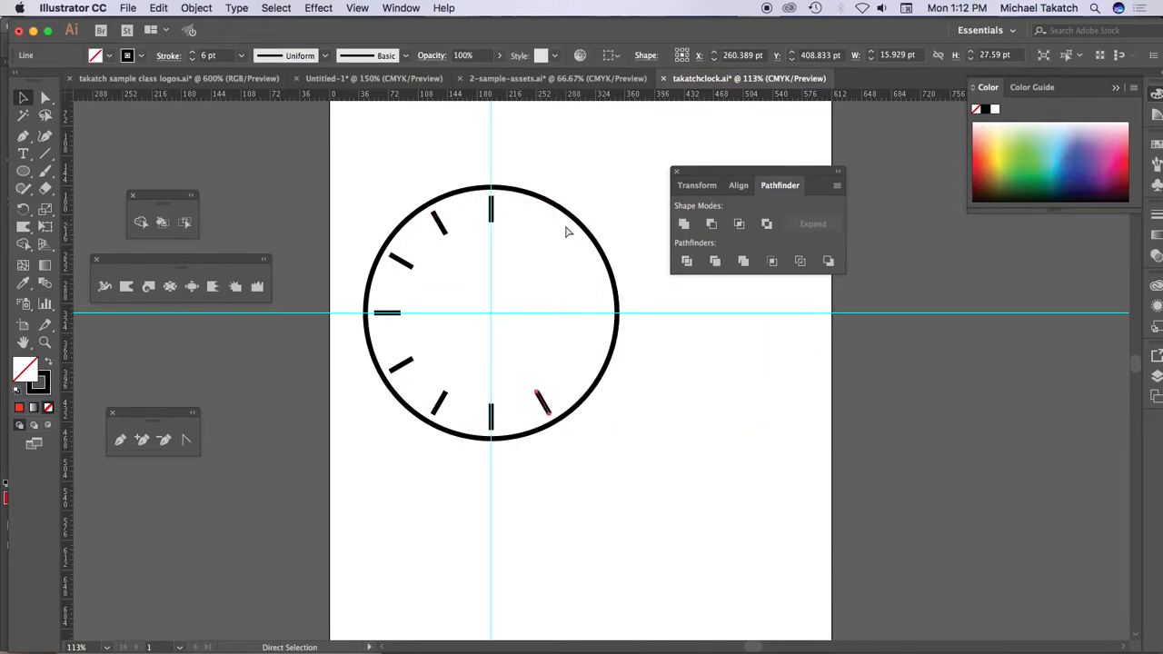
key(super+z)
key(super+z)
key(super+z)
key(super+z)
key(super+z)
key(super+z)
key(super+z)
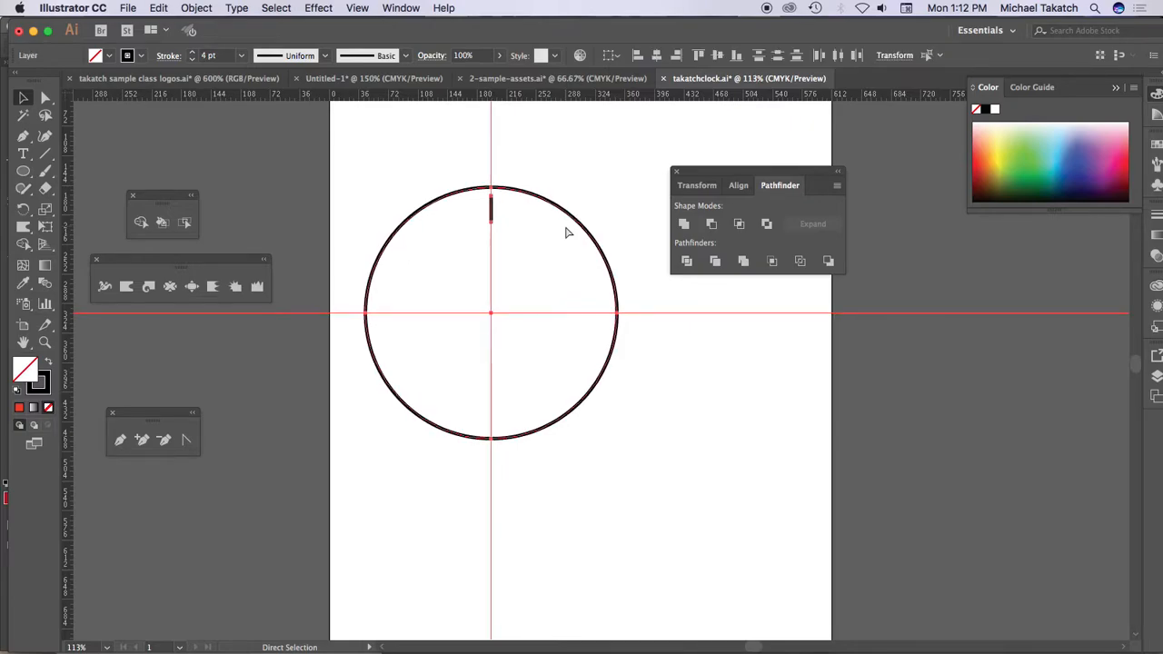
key(super+z)
key(super+z)
key(super+z)
key(super+z)
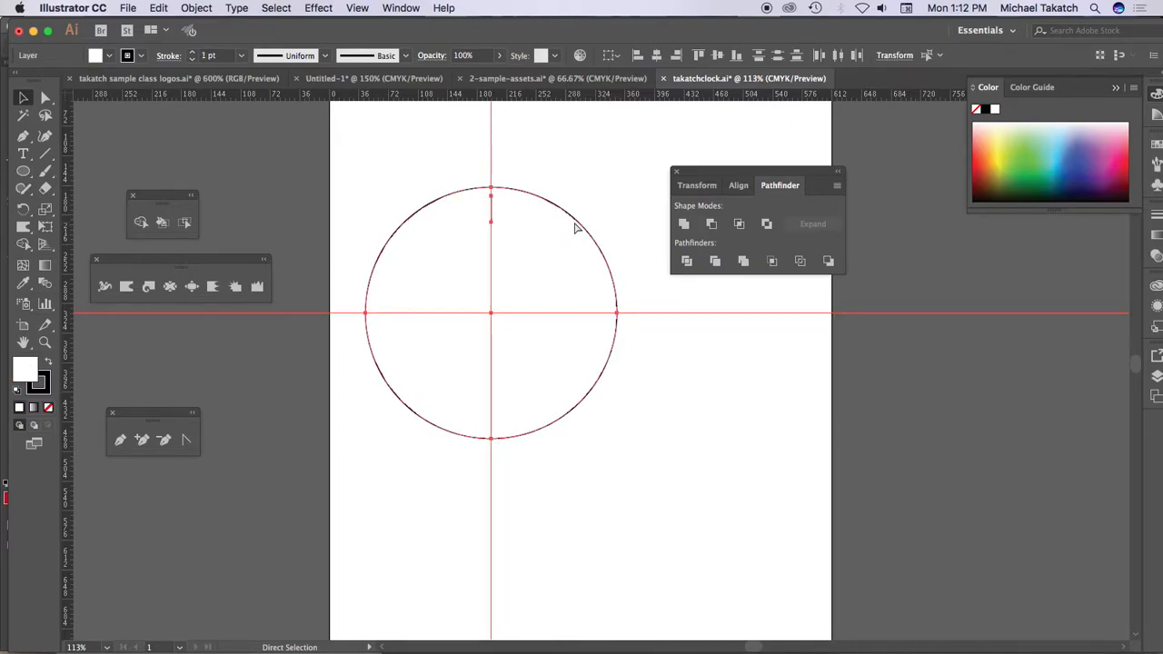
key(super+z)
key(super+z)
key(super+z)
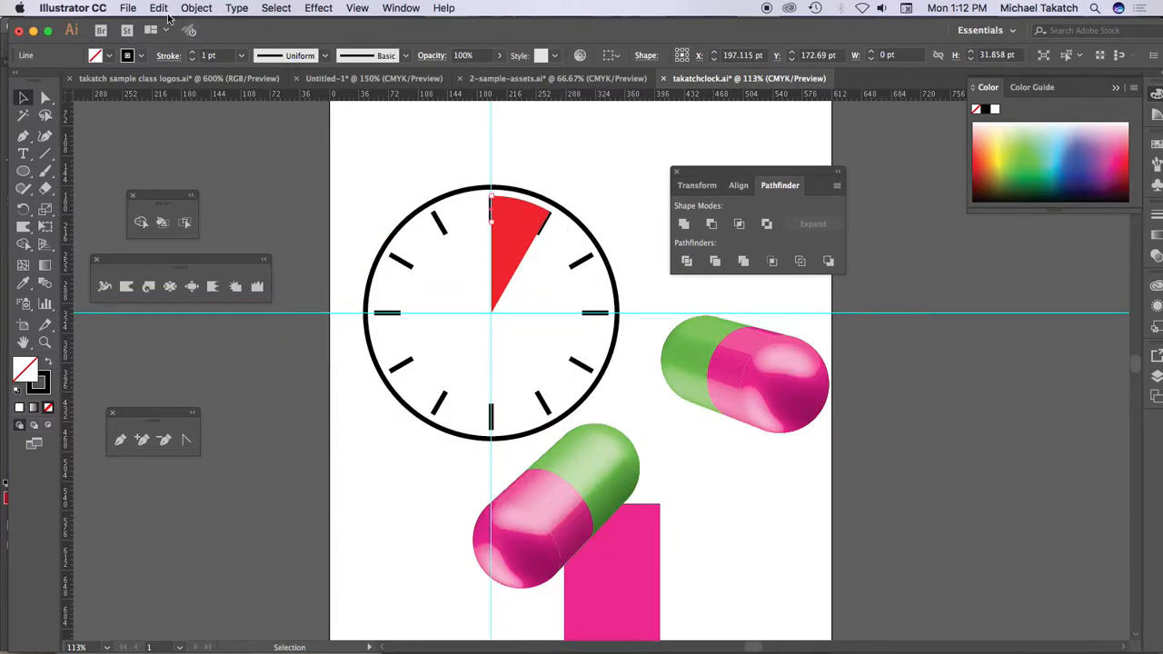
Redo the clock's history through the 6 pt strokes and the first rotated copy of the top tick
click(159, 10)
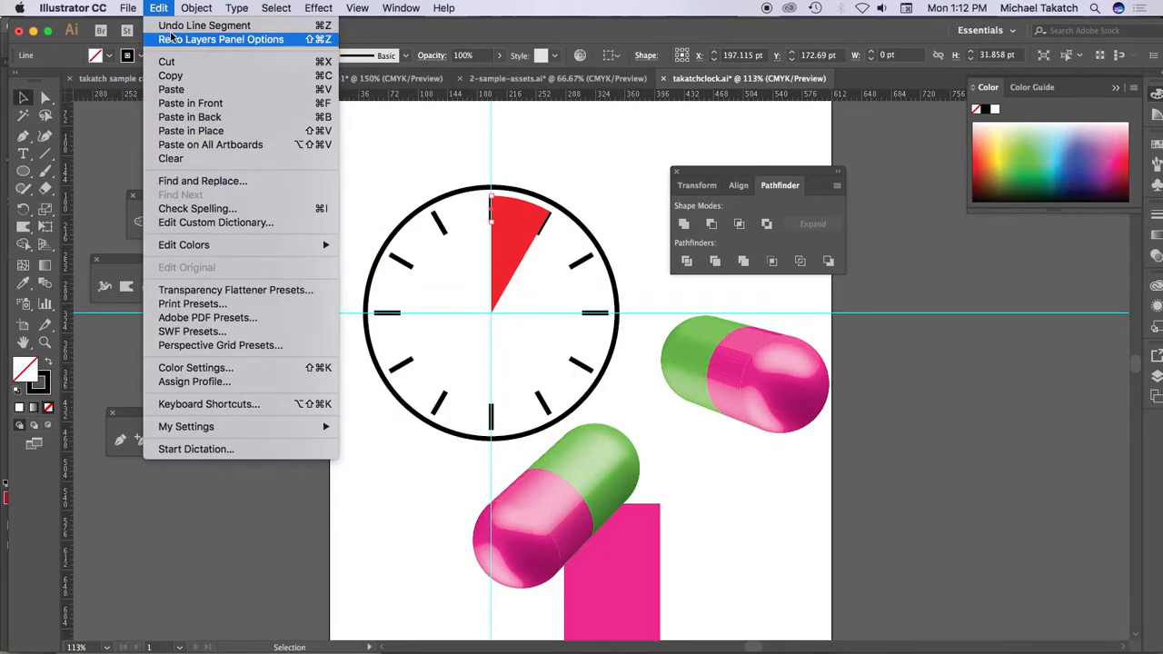
click(205, 44)
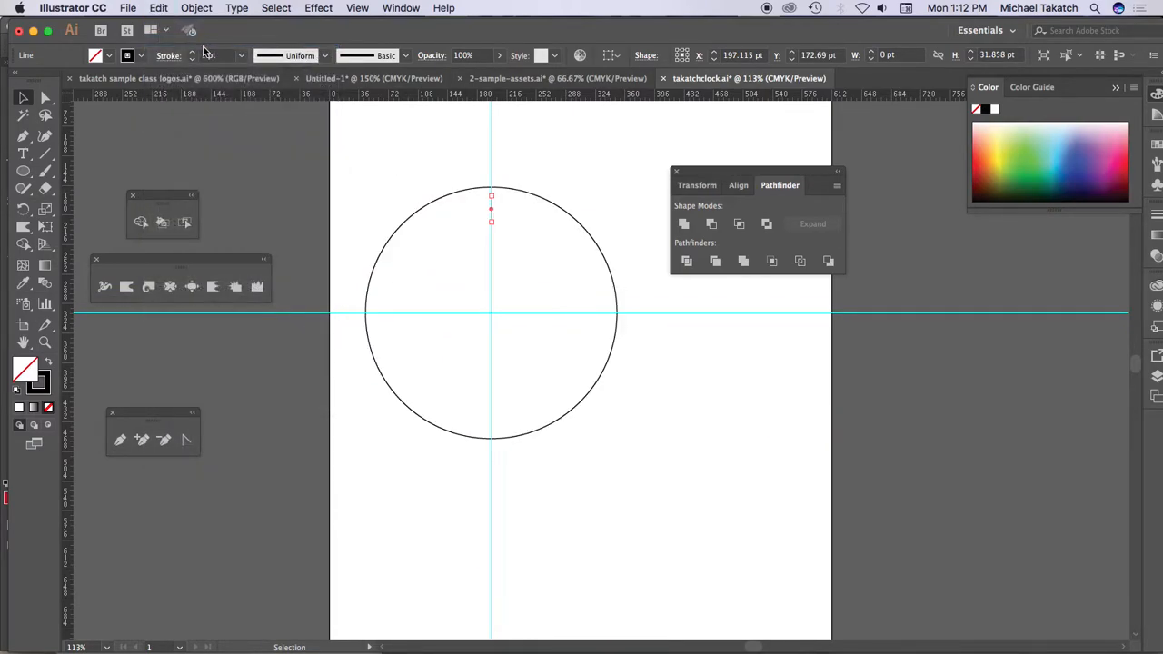
key(super+a)
key(d)
key(slash)
key(Up)
key(Up)
key(Up)
key(super+shift+z)
key(super+shift+z)
key(super+shift+z)
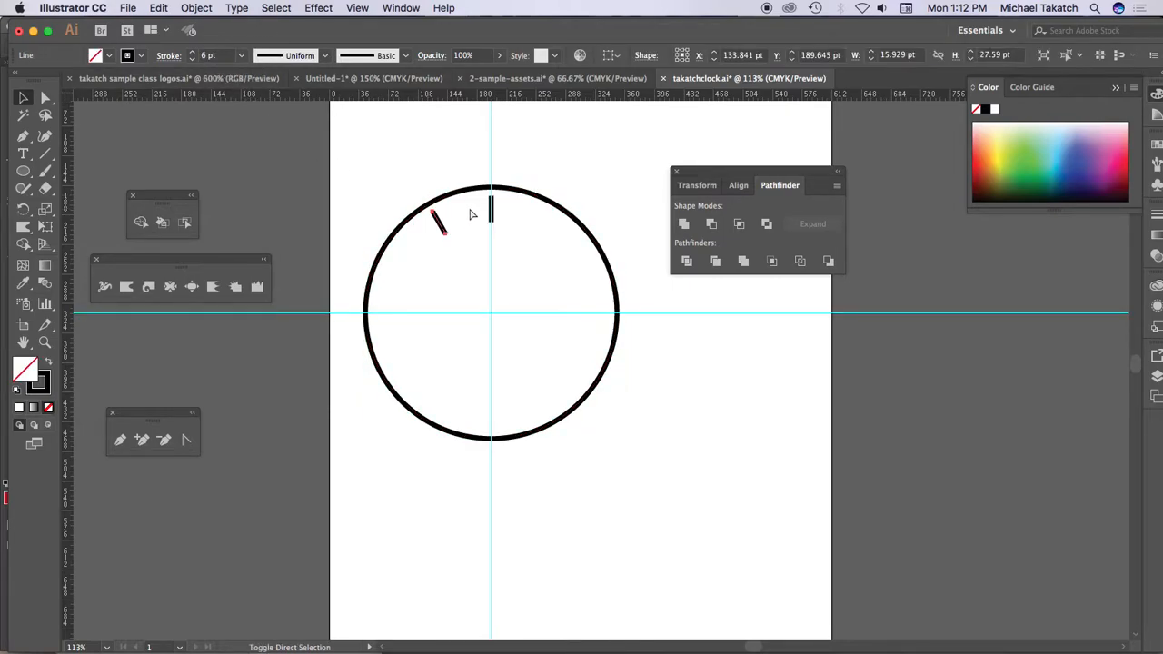
Redo the repeated tick marks around the rest of the clock face
key(super+d)
key(super+d)
key(super+d)
key(super+d)
key(super+d)
key(super+d)
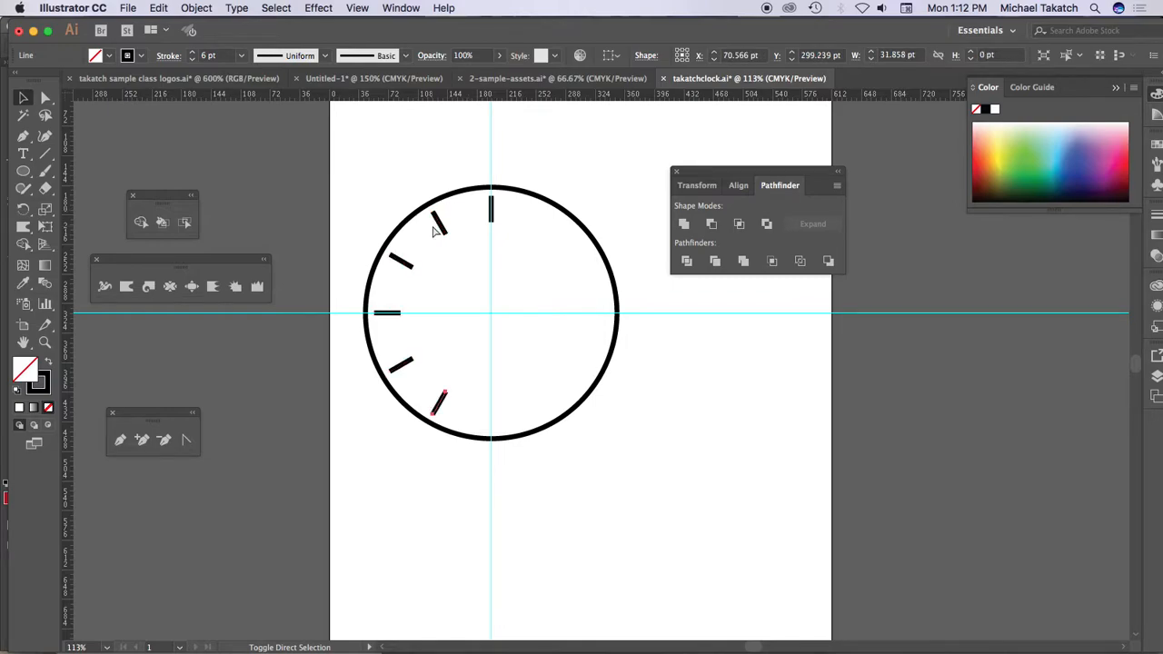
key(super+d)
key(super+d)
key(super+d)
key(super+d)
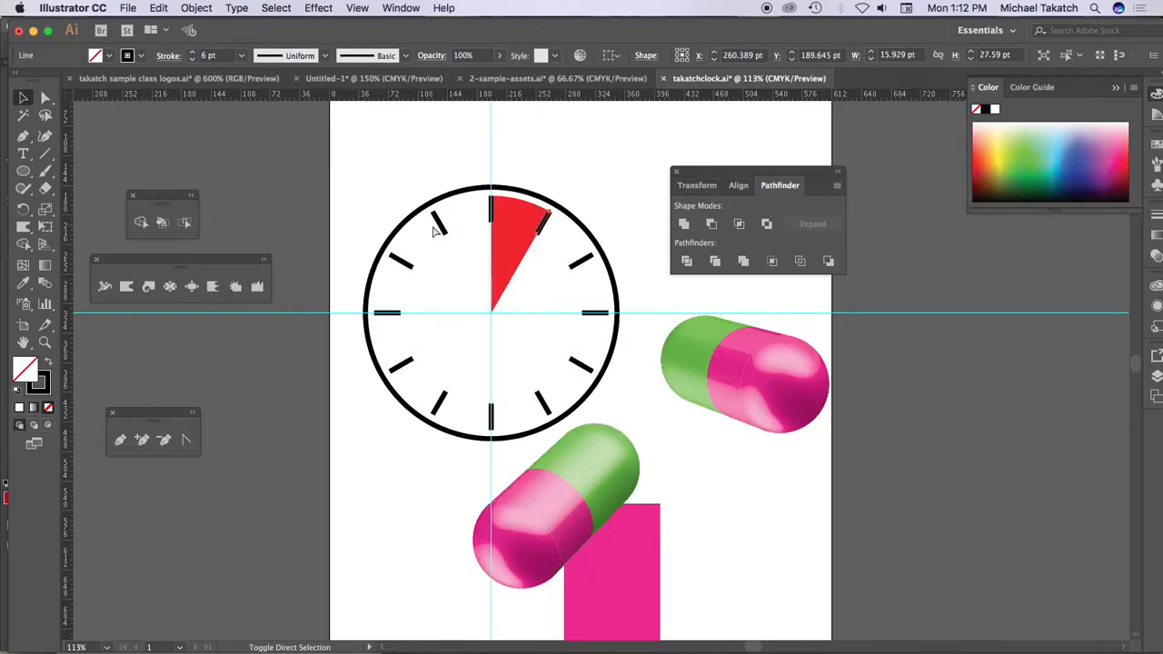
Redo the clock's history from the wedge's construction lines through the red-filled wedge with its 6 pt black outline
key(super+shift+z)
key(super+shift+z)
key(super+shift+z)
key(super+shift+z)
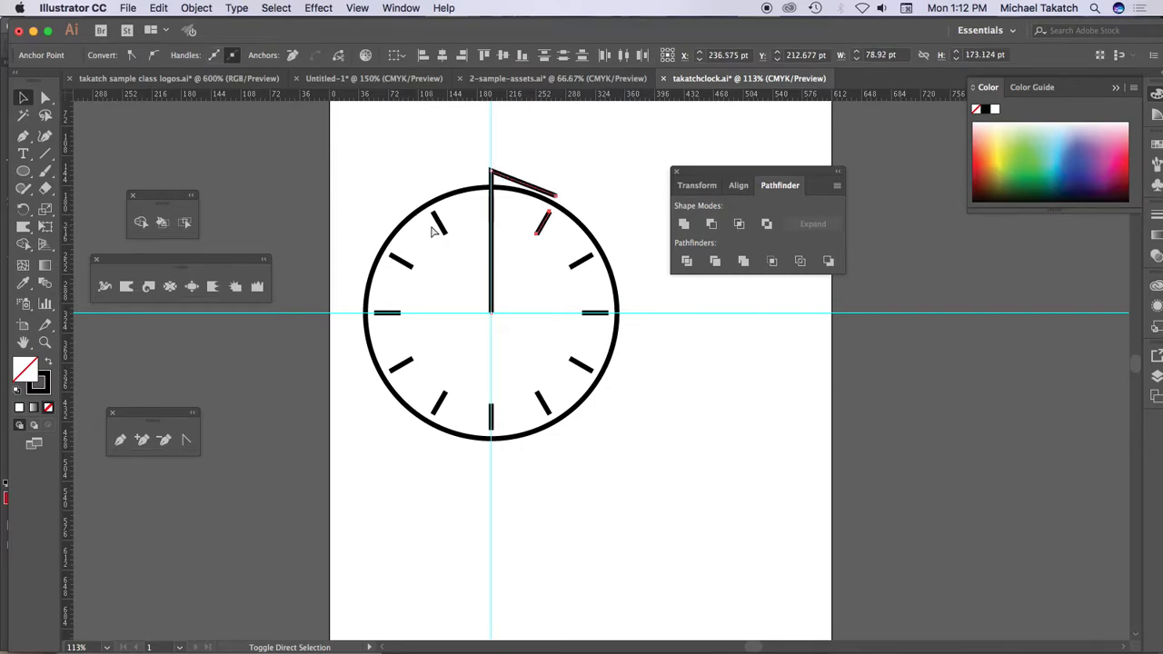
key(super+shift+z)
key(super+shift+z)
key(super+shift+z)
key(super+shift+z)
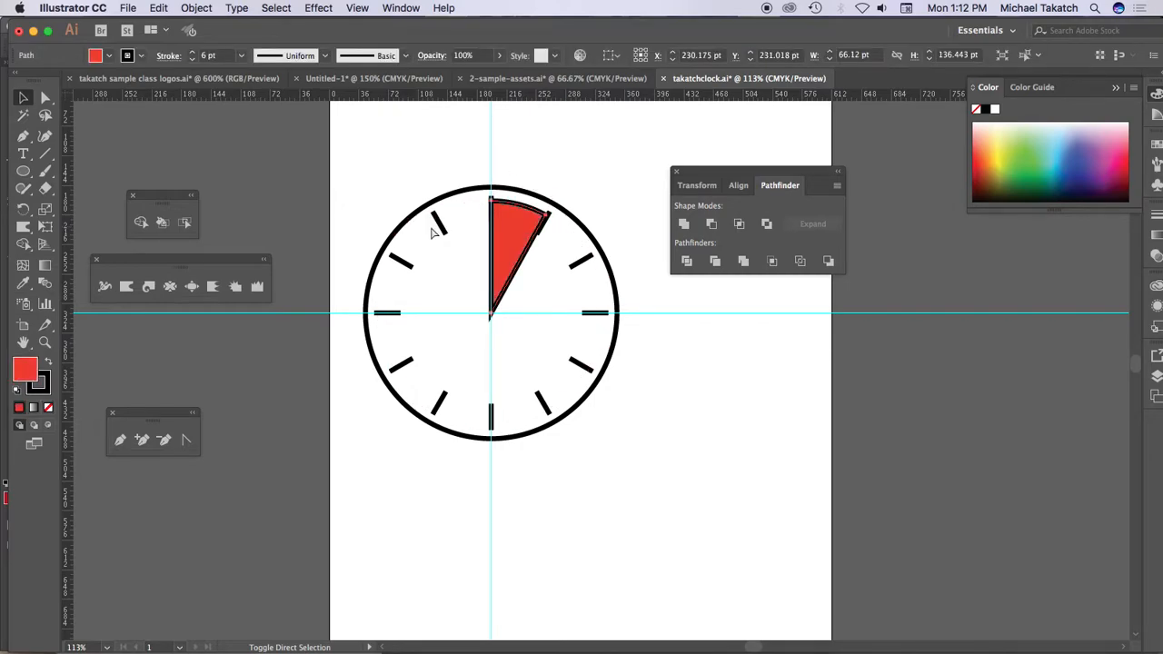
Step back and forward through the clock's history to reach the red wedge without a stroke inside the white-filled circle
key(super+z)
key(super+z)
key(super+z)
key(super+shift+z)
key(super+shift+z)
key(super+shift+z)
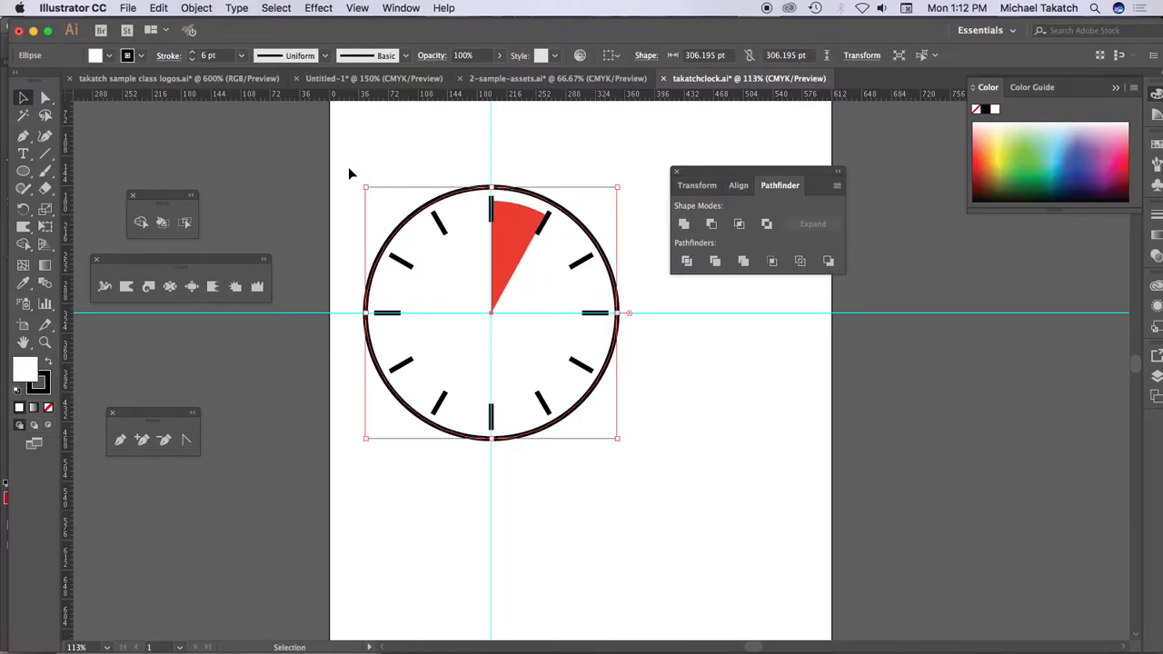
Switch to the Pharmacy cartons file in Photoshop, commit the dosage text's transform and add a new layer above it
key(super+Tab)
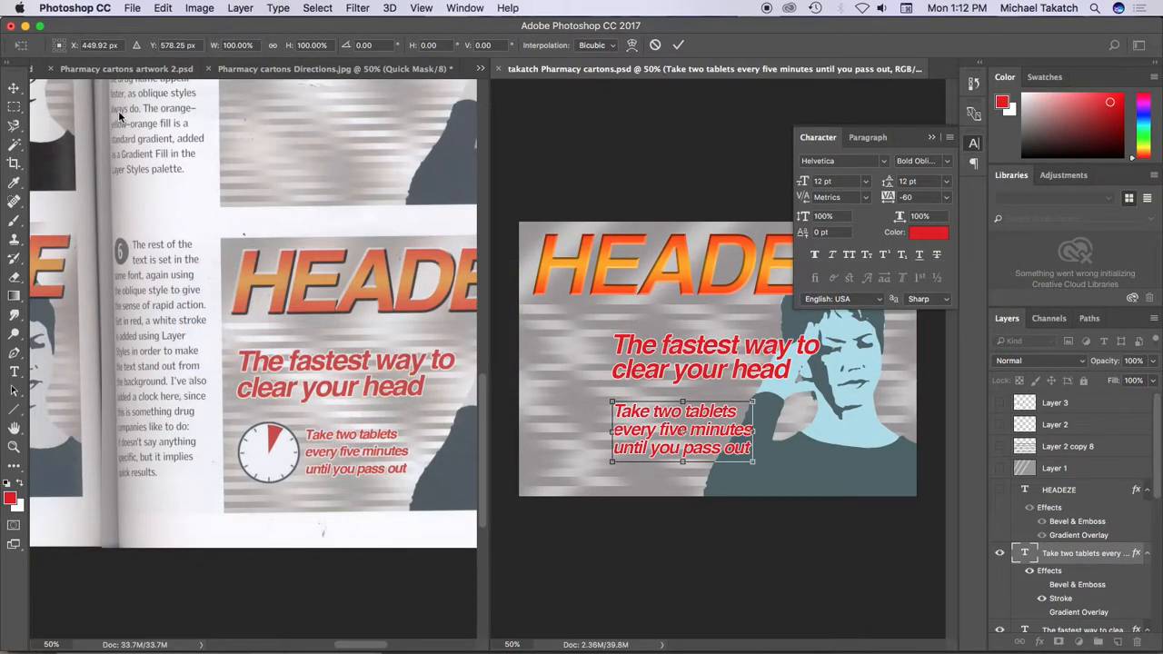
click(13, 89)
click(702, 236)
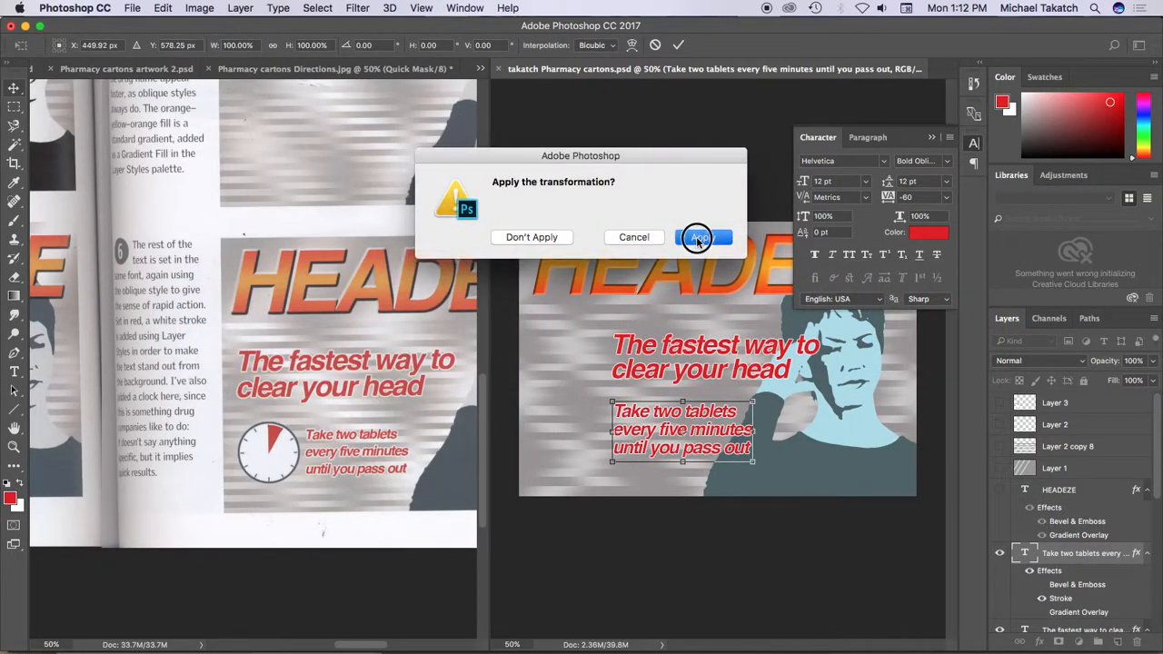
click(1119, 640)
key(super+v)
click(640, 361)
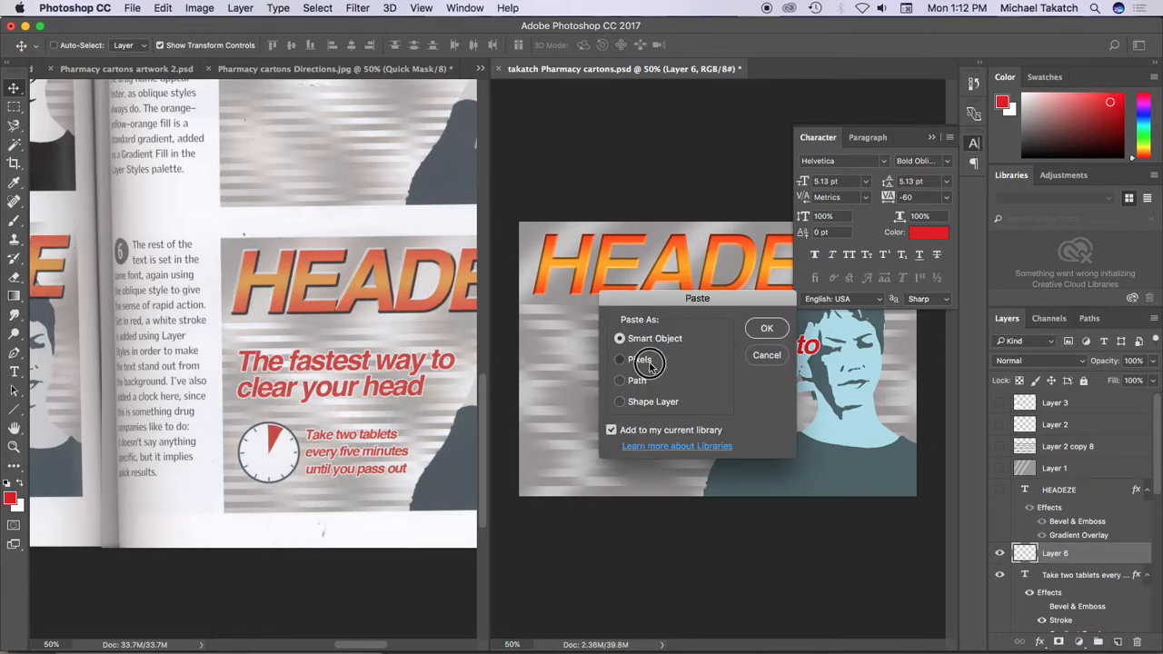
click(769, 329)
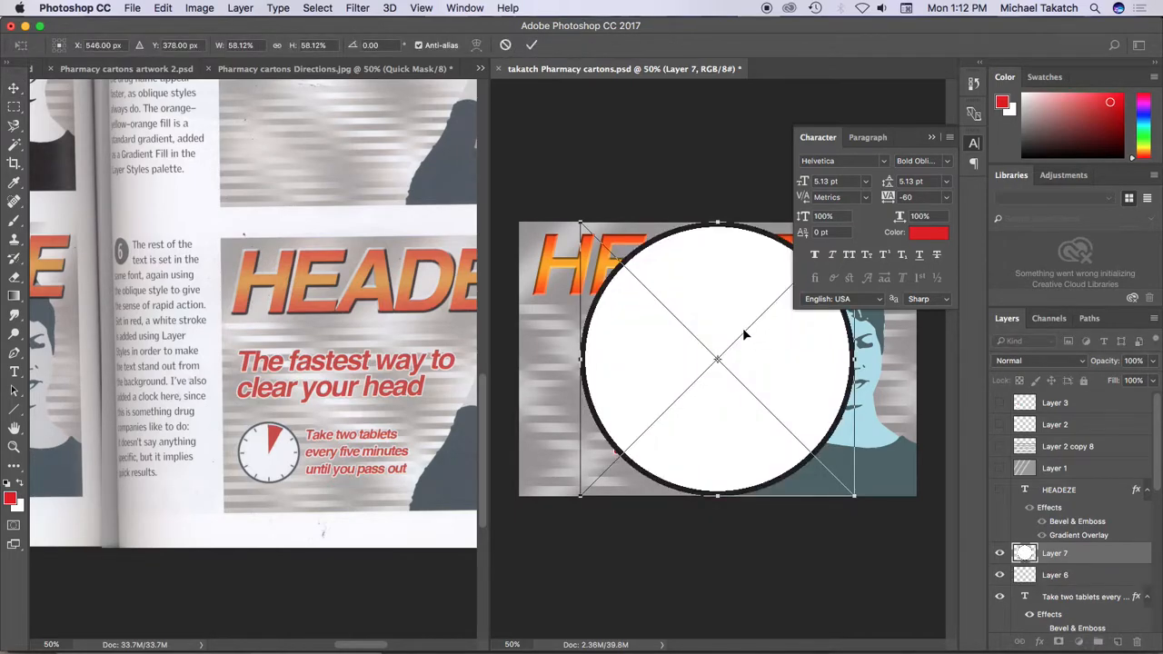
key(Escape)
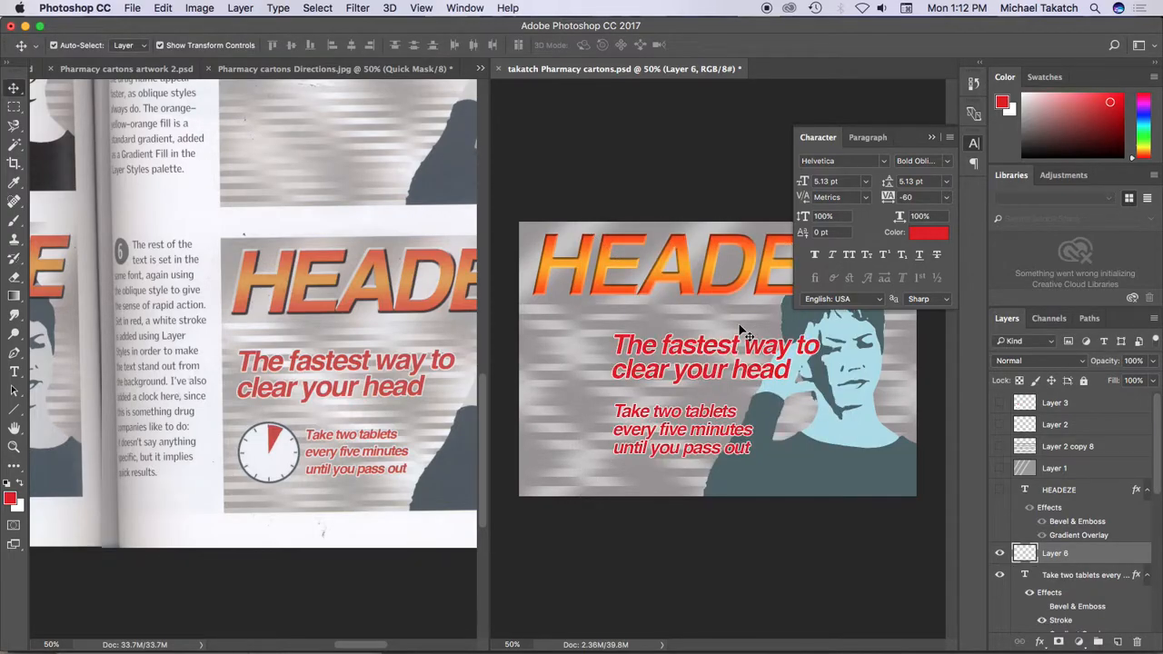
Copy the whole clock from the Illustrator drawing and paste it as pixels into the Pharmacy cartons file in Photoshop
key(super+Tab)
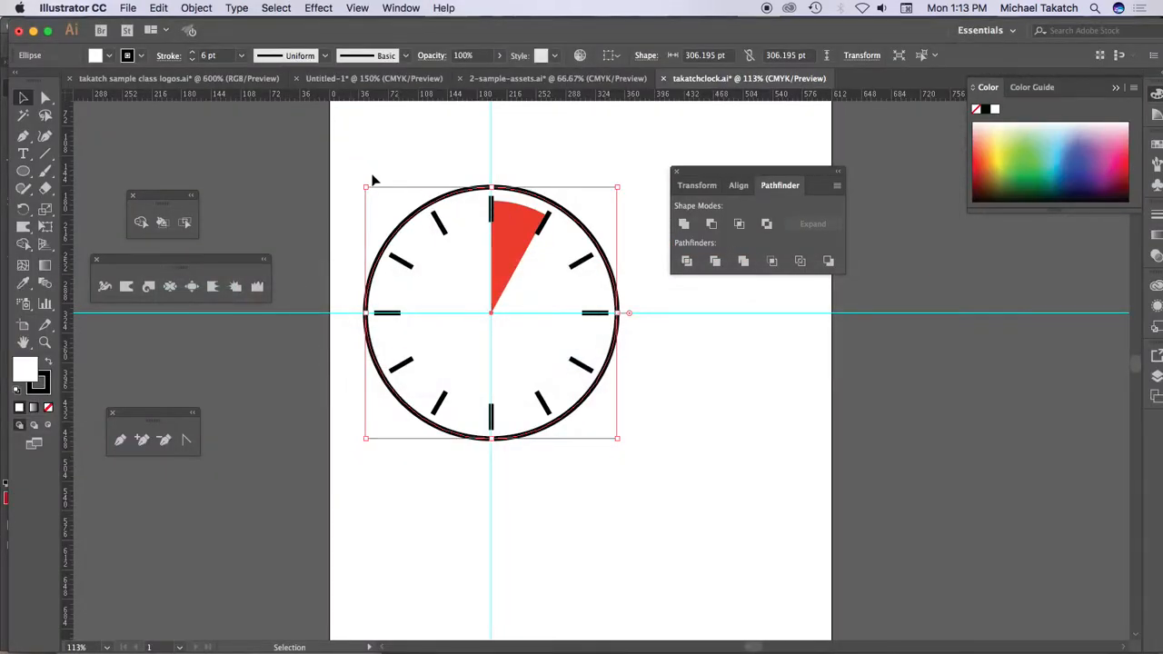
drag(351, 171, 662, 464)
key(a)
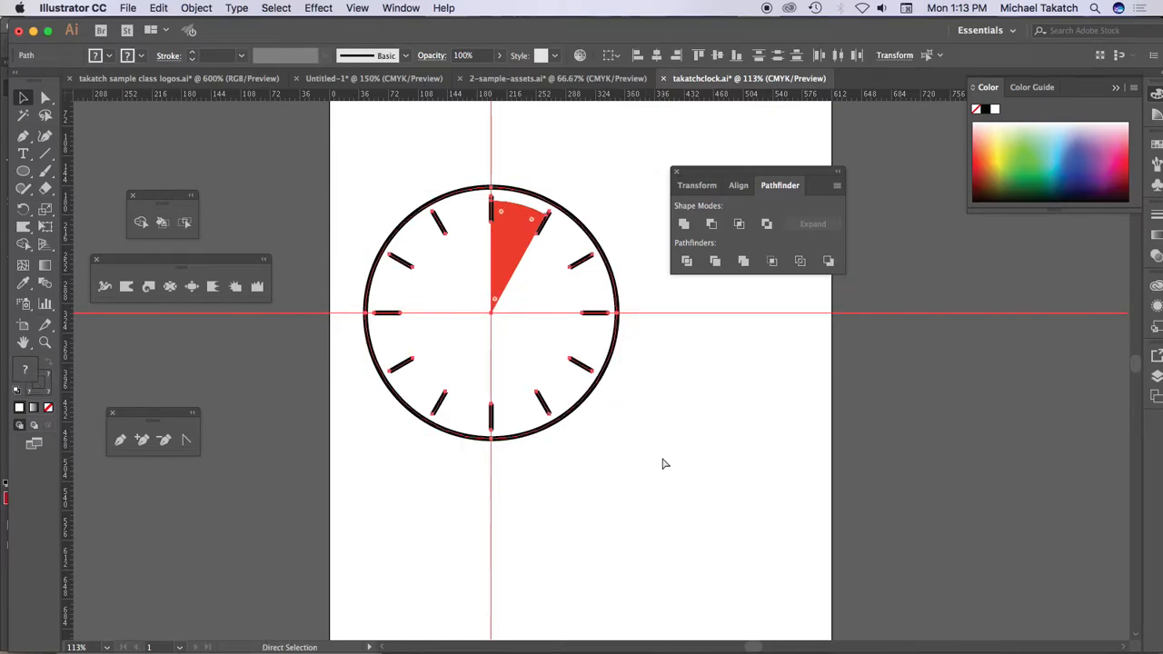
key(super+Tab)
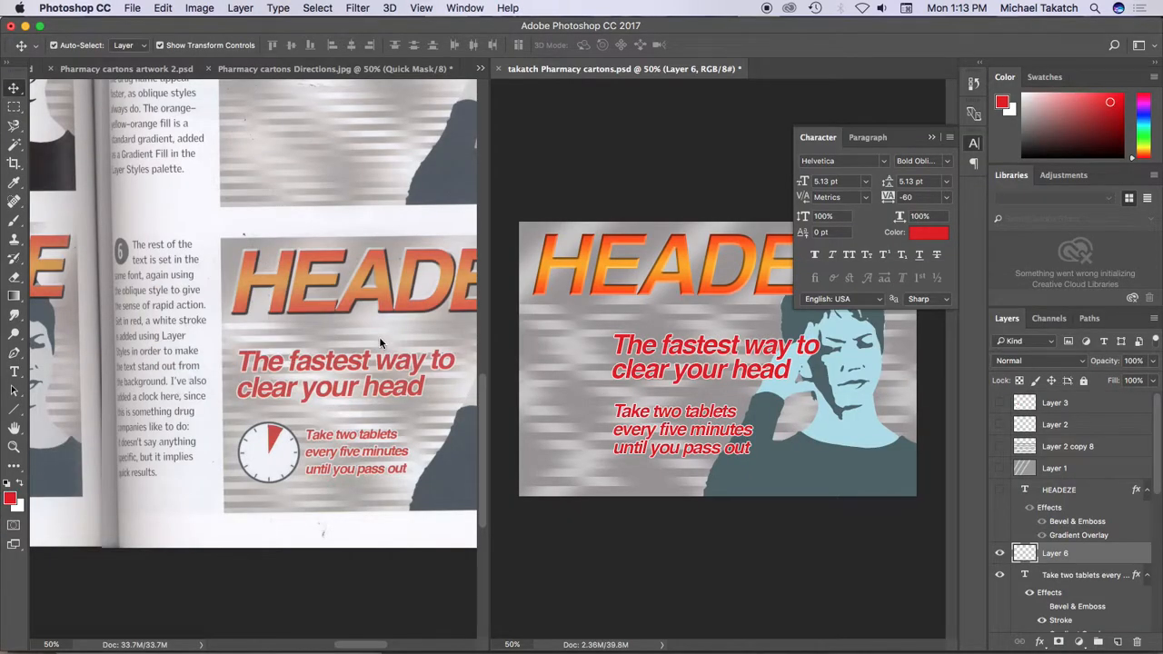
key(super+v)
click(766, 330)
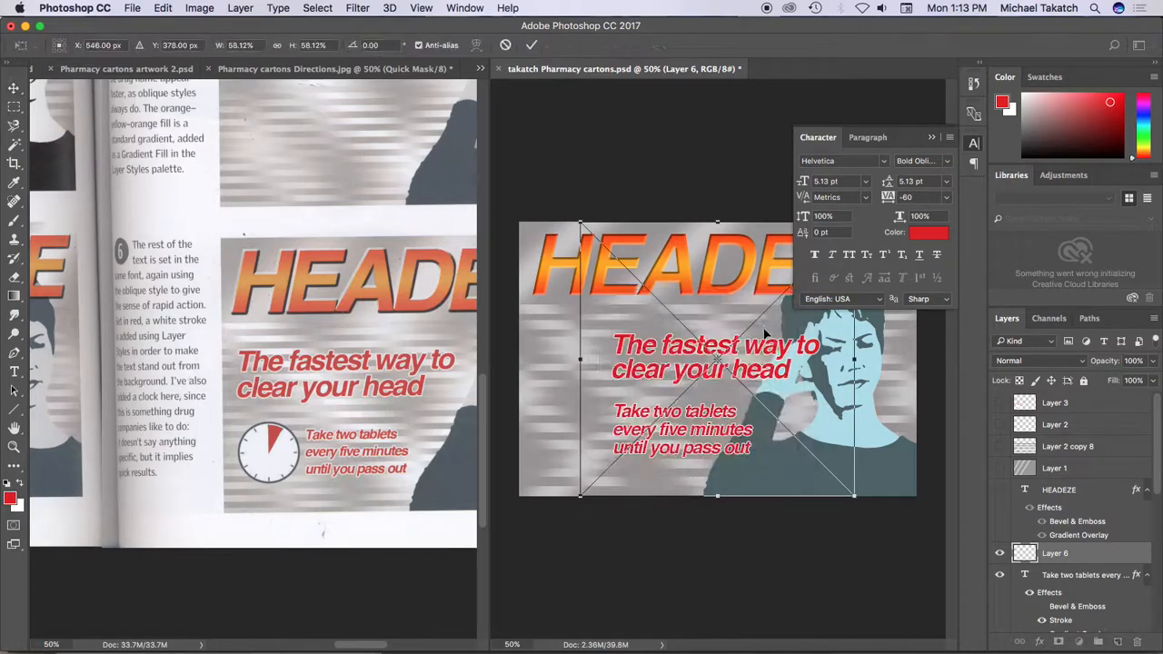
Scale the pasted clock to about 16.7% and place it directly beside the dosage text
drag(580, 221, 758, 401)
drag(793, 440, 576, 399)
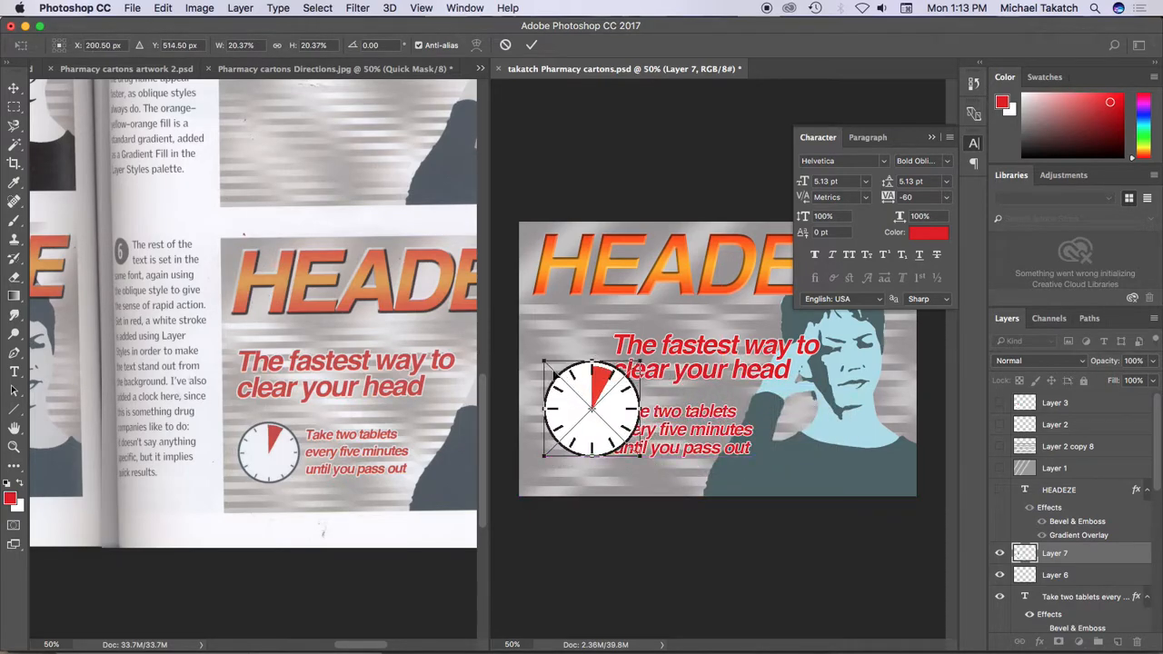
drag(541, 360, 560, 380)
drag(626, 409, 590, 429)
Try rotating the clock counterclockwise, undo the rotation and commit the clock's placement
drag(662, 365, 597, 354)
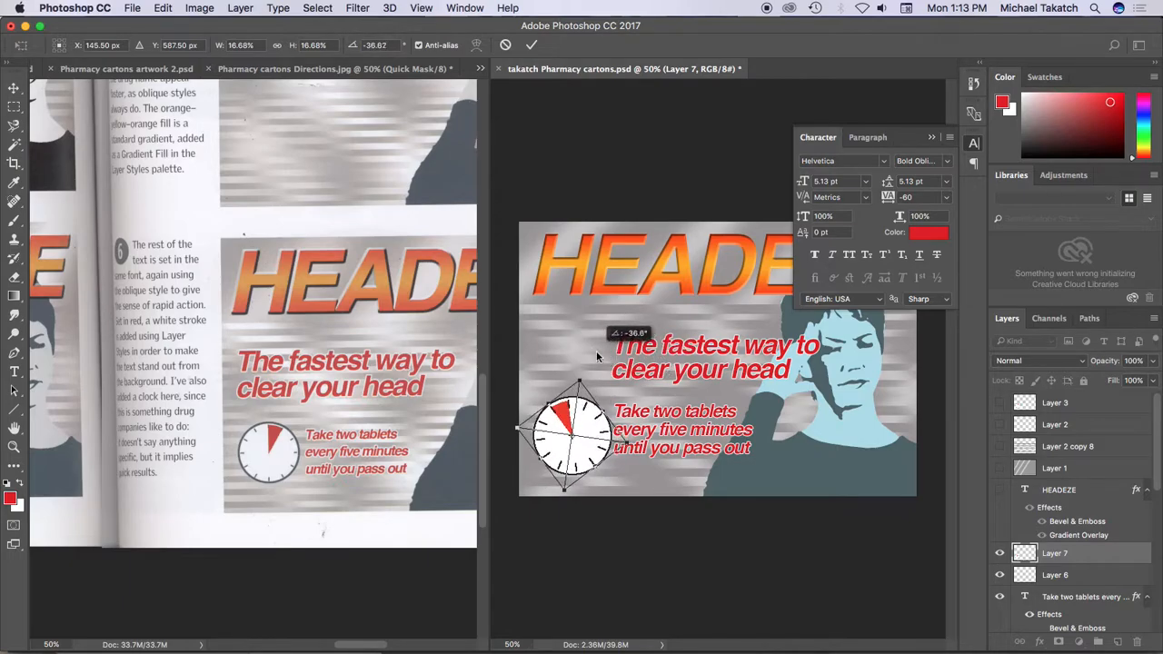
key(super+z)
key(Return)
drag(647, 353, 607, 353)
key(super+z)
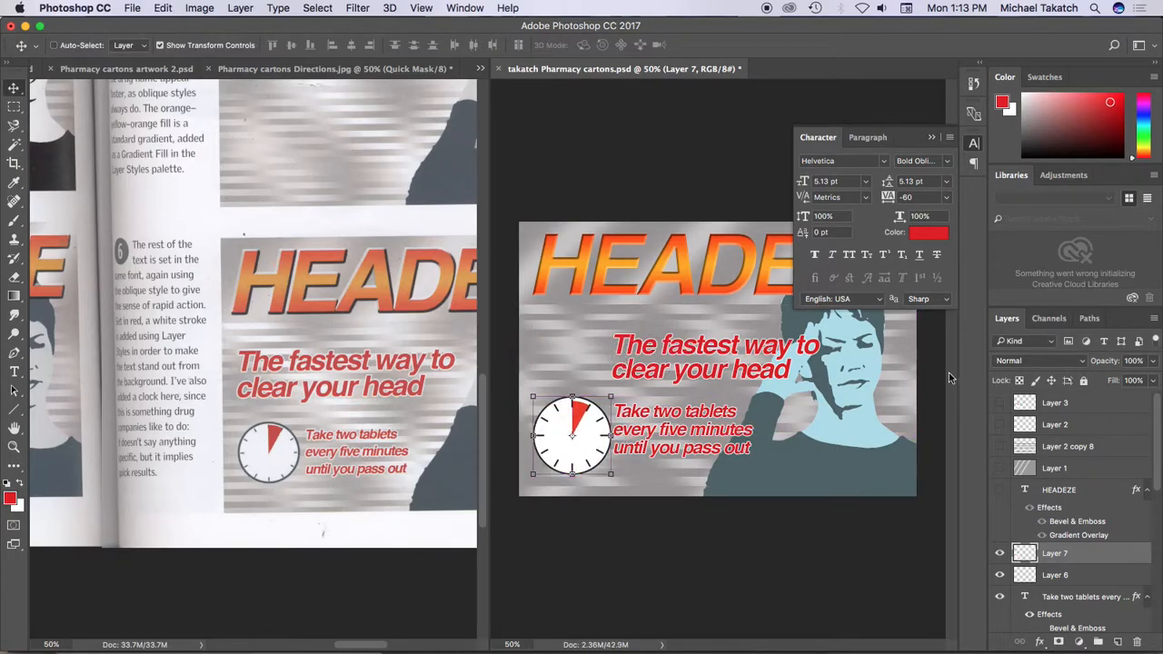
Move the slogan "The fastest way to clear your head" to sit under the start of the HEADEZE title, above the clock
click(1098, 602)
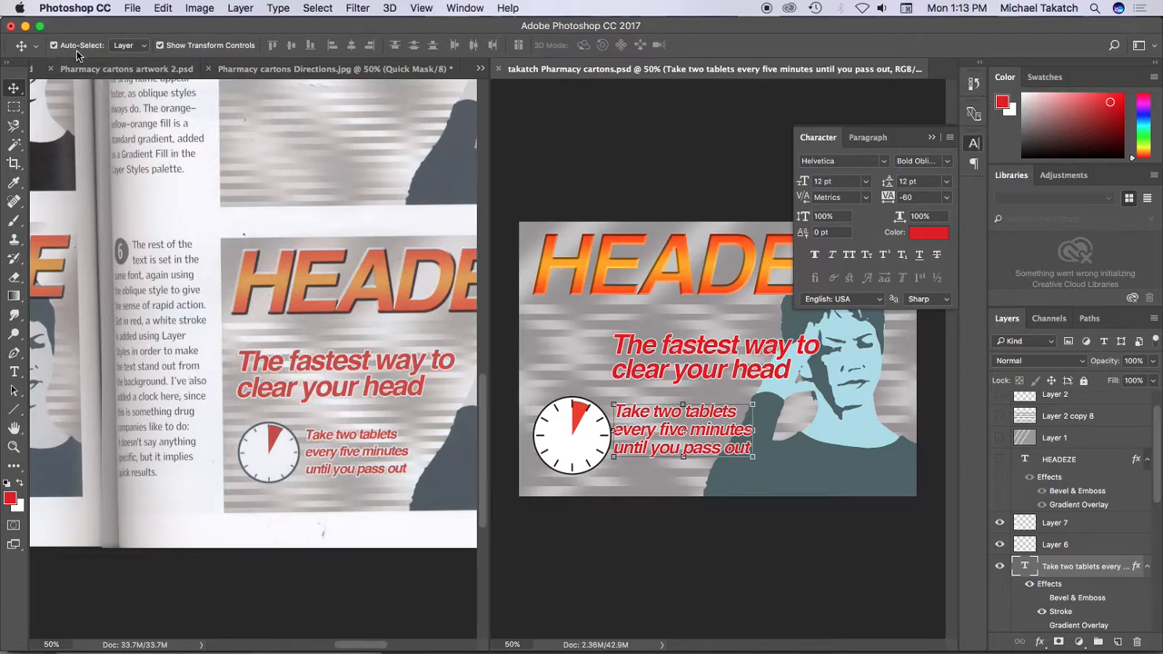
drag(688, 346, 620, 337)
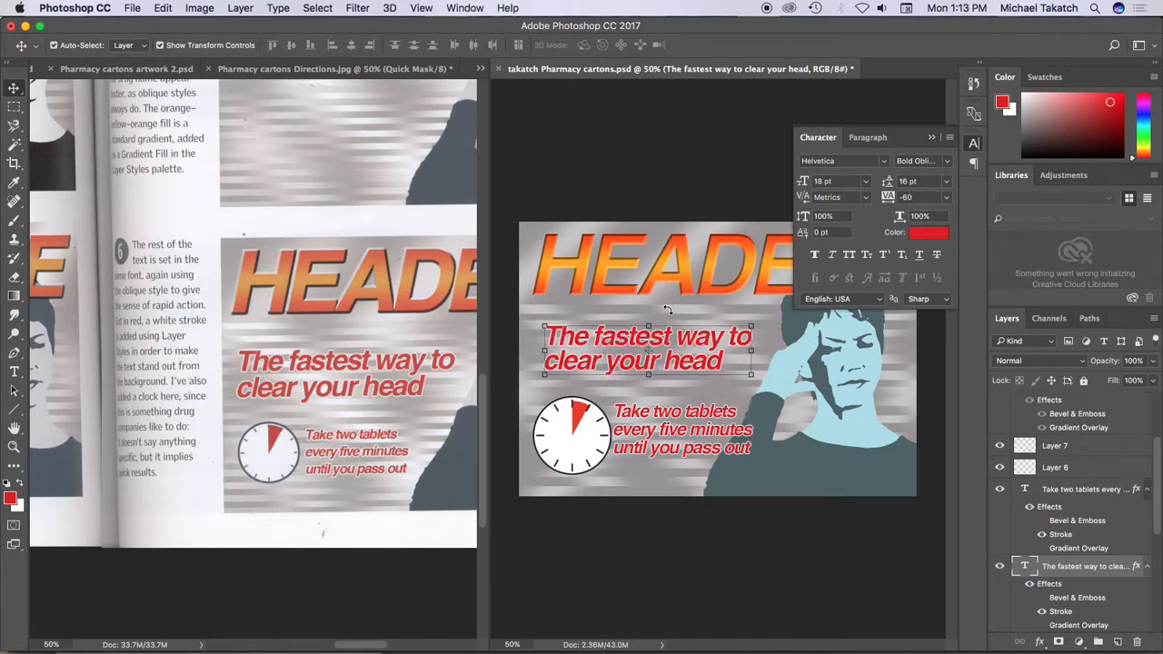
Consolidate all open documents into tabs in a single window
click(462, 8)
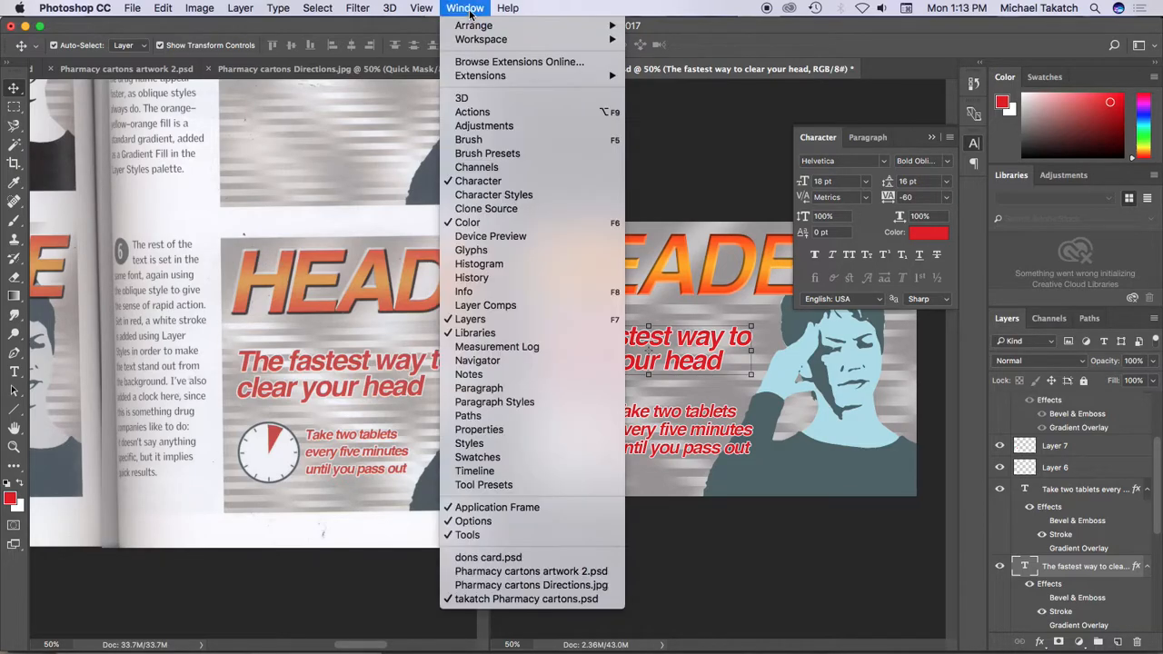
mouse_move(479, 41)
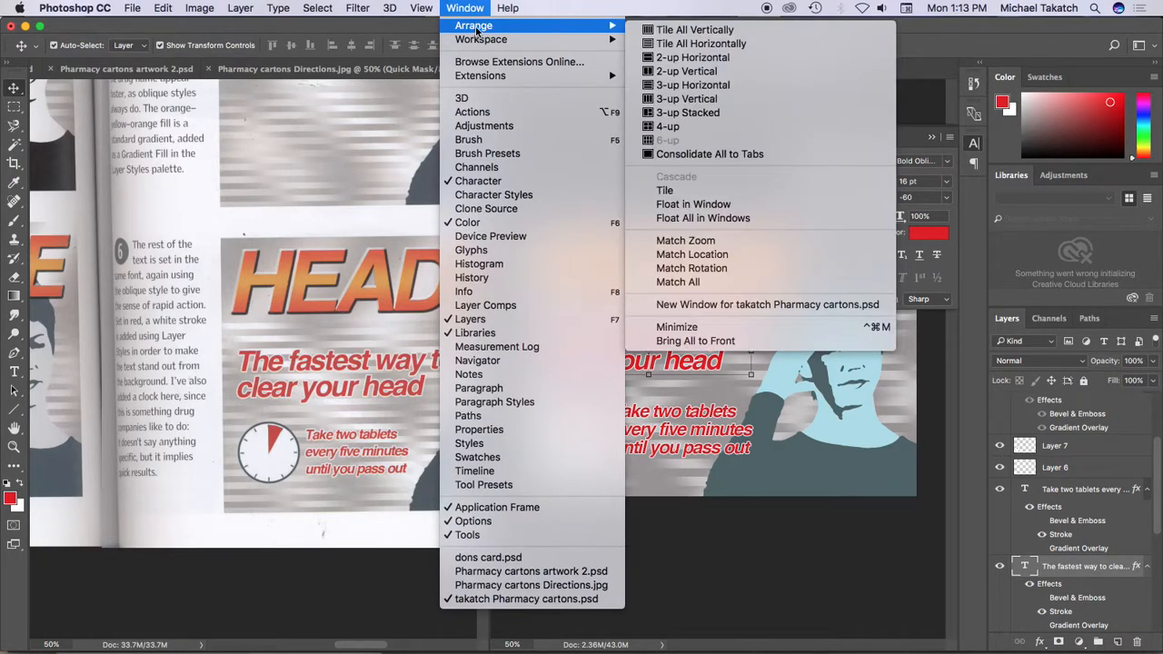
click(718, 151)
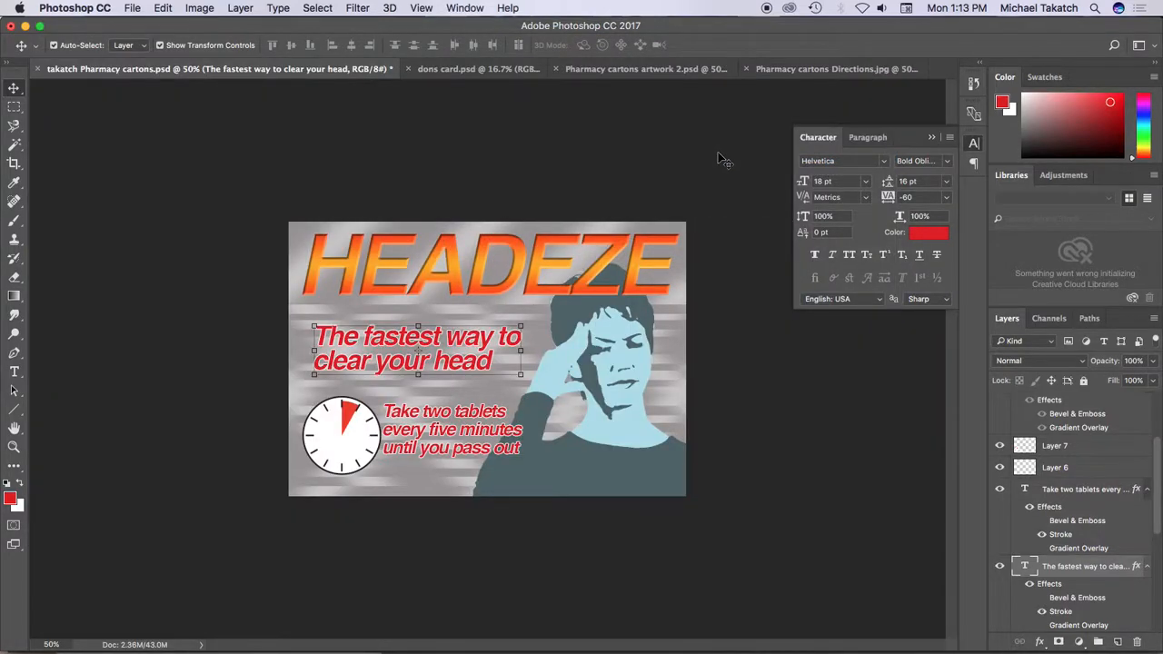
Hide the interface and examine the finished HEADEZE artwork in full-screen mode at 100% zoom
key(Tab)
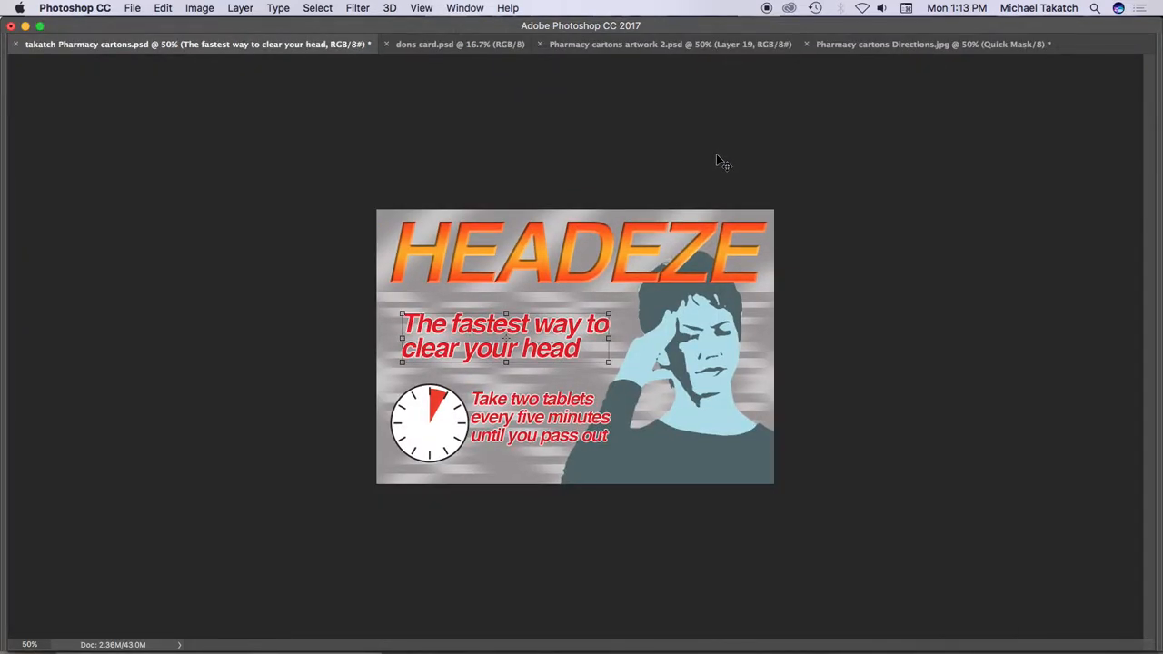
key(f)
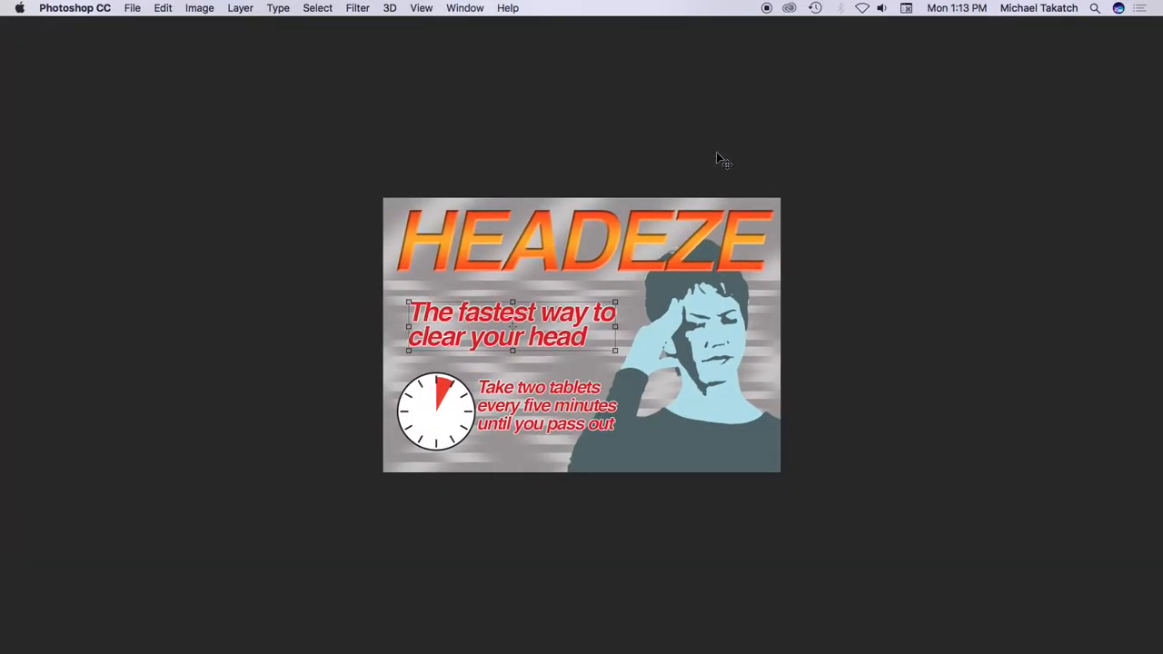
key(super+equal)
key(super+equal)
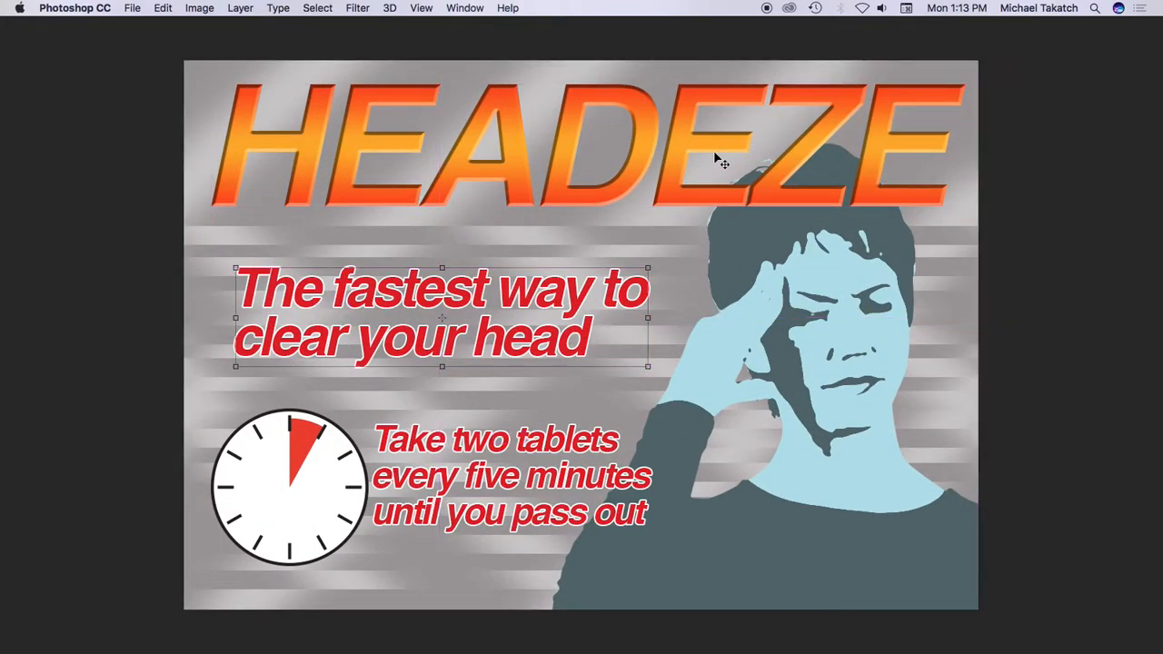
key(f)
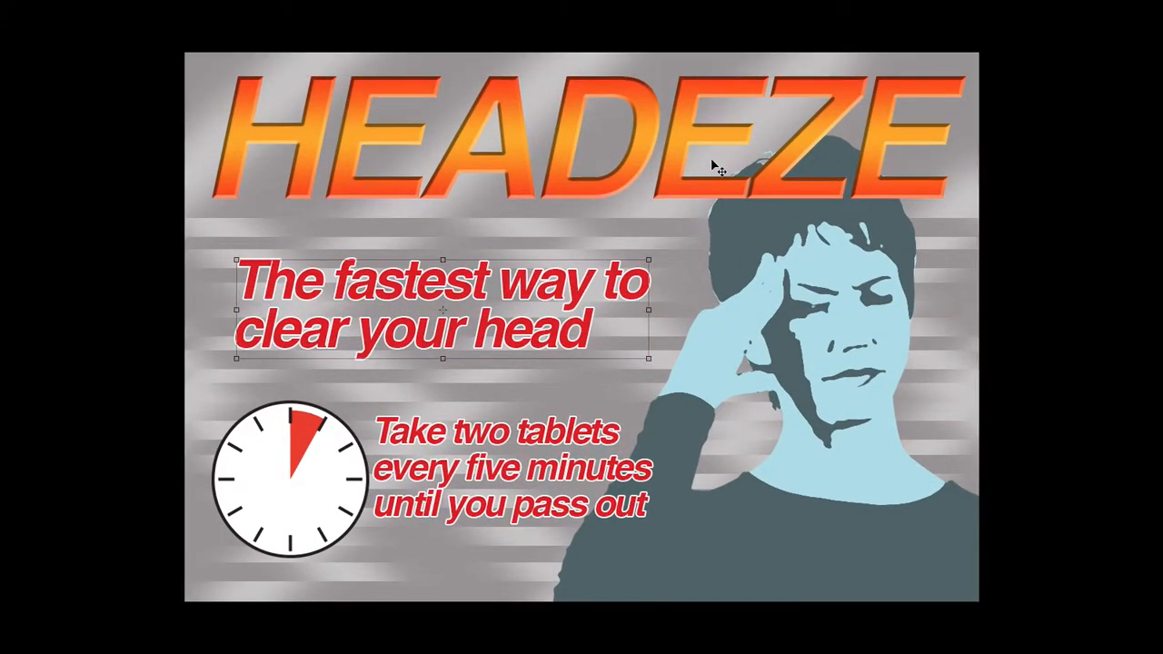